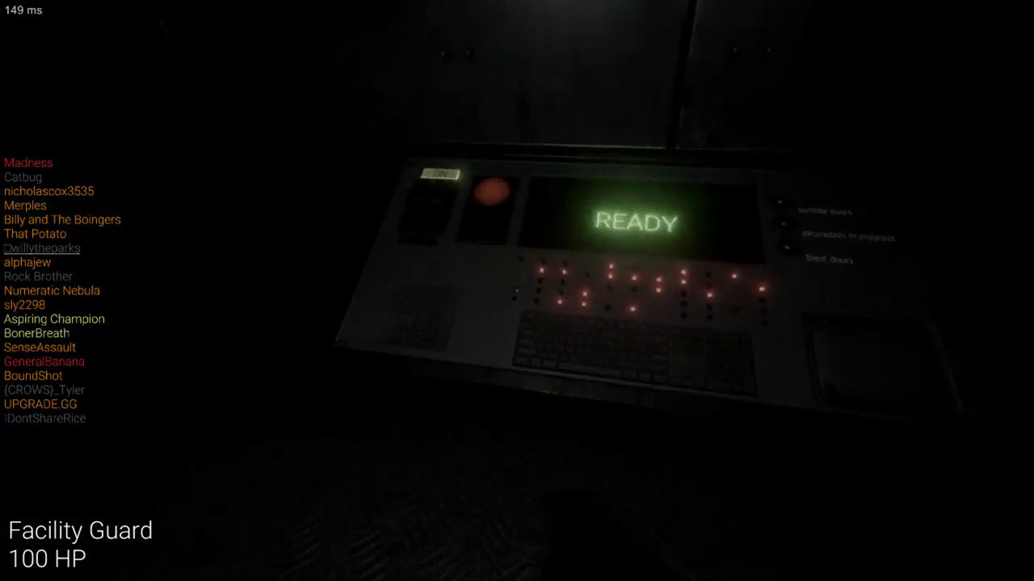
# Disable the control panel and equip the P90 in place of the radio.
pyautogui.press('e')
pyautogui.press('e')
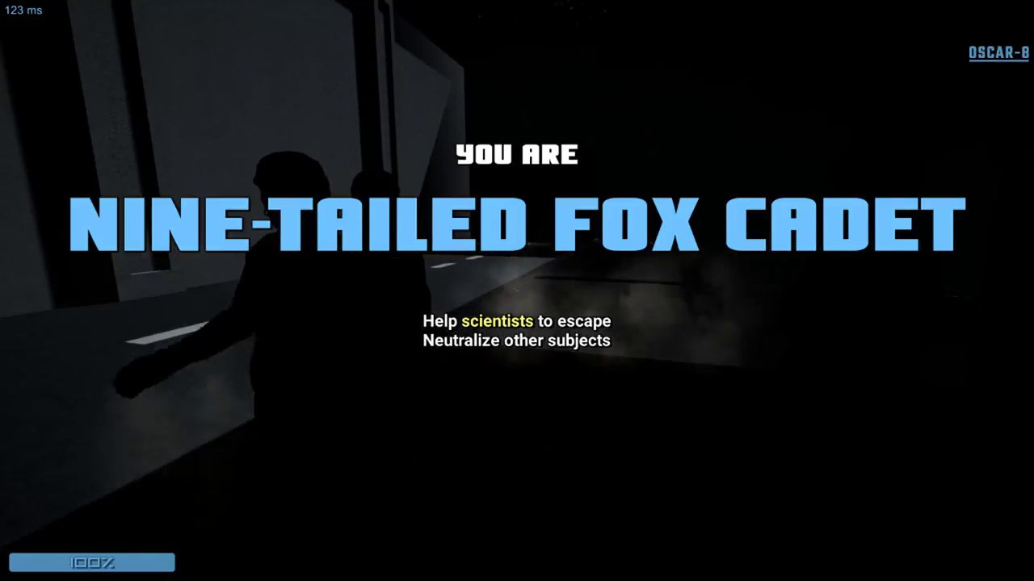
pyautogui.press('Tab')
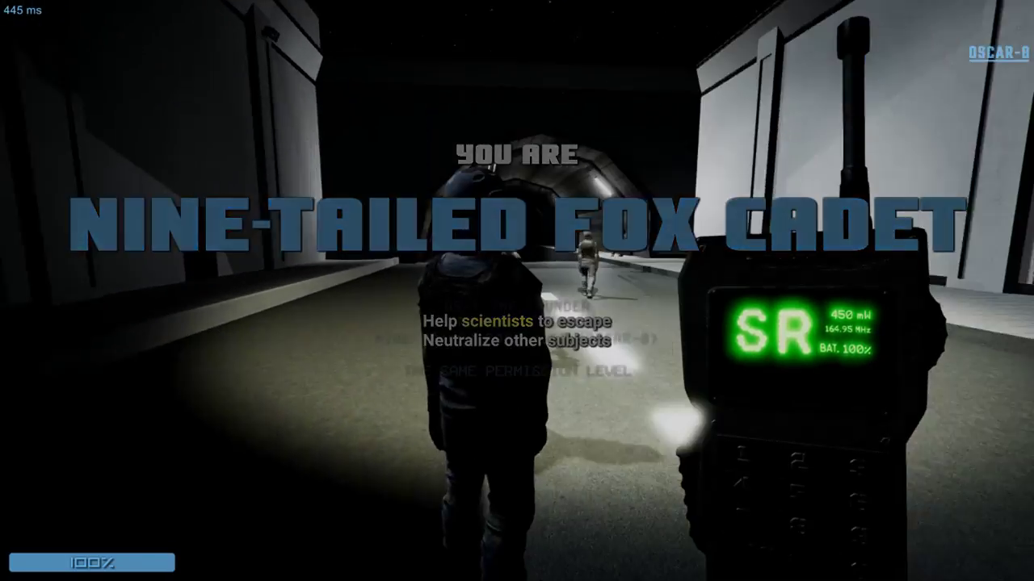
pyautogui.press('Tab')
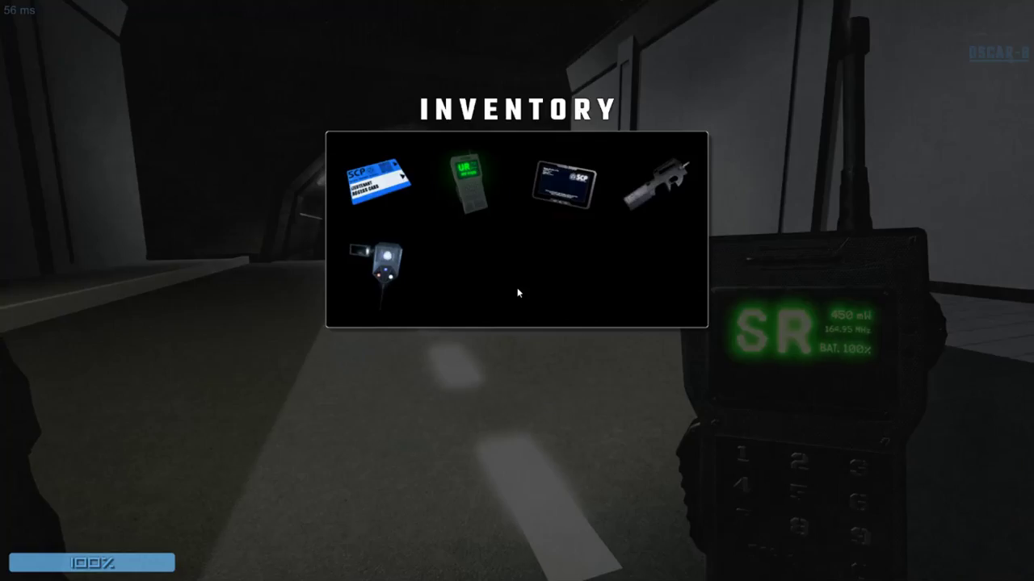
pyautogui.click(656, 183)
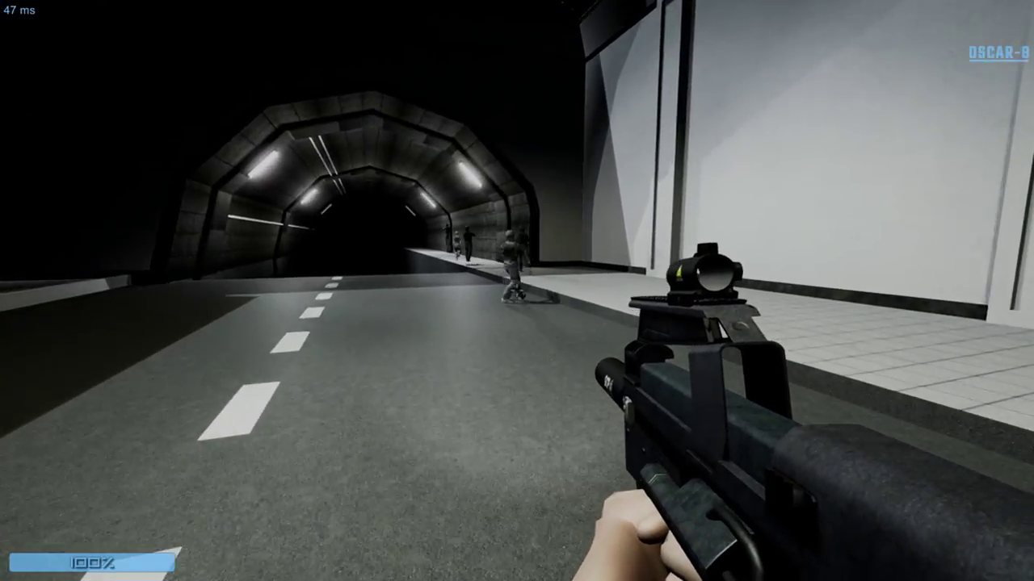
# Follow the squad along the tunnel walkway into the room by the door.
pyautogui.press('w')
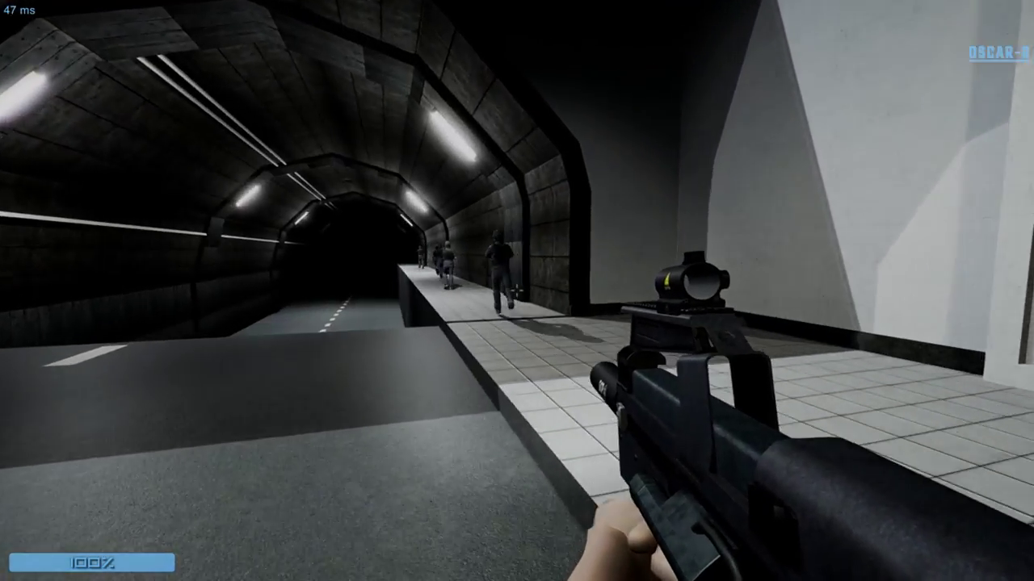
pyautogui.press('w')
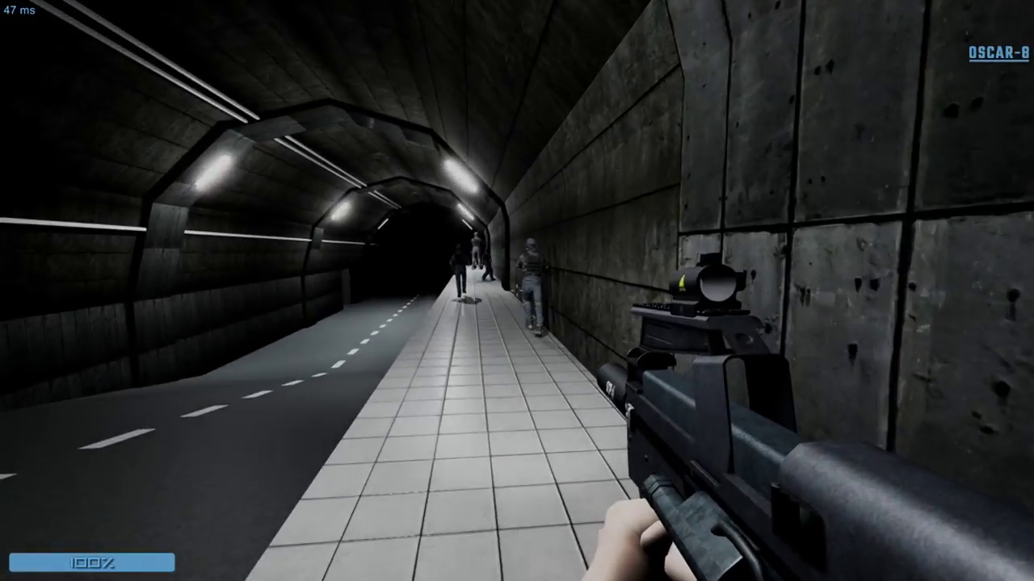
pyautogui.press('w')
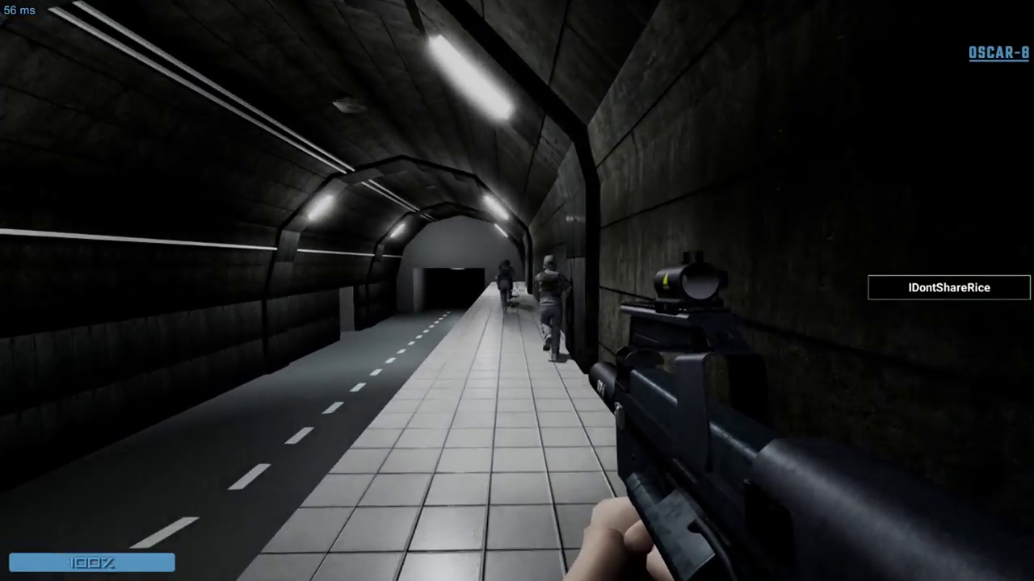
pyautogui.press('w')
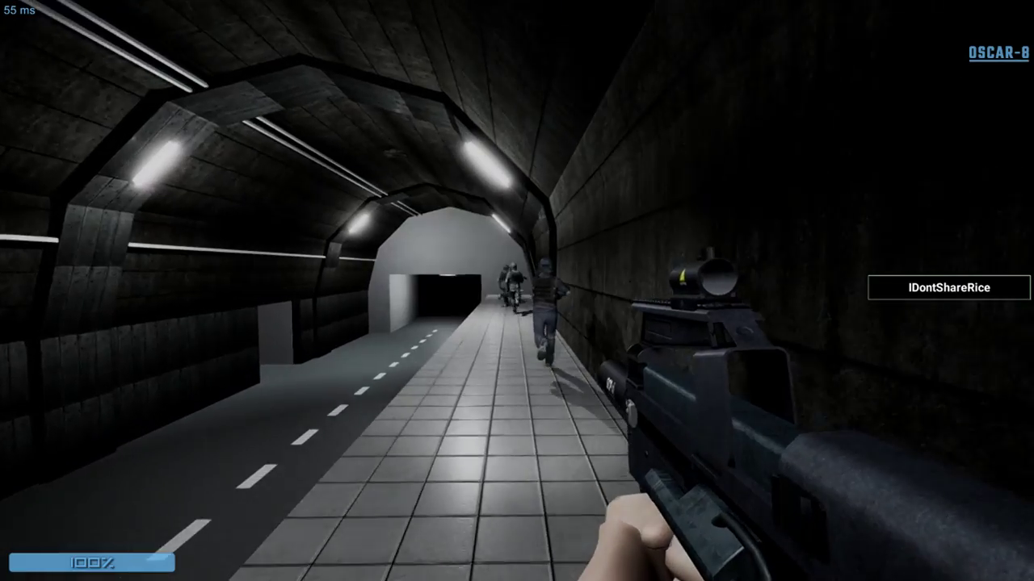
pyautogui.press('w')
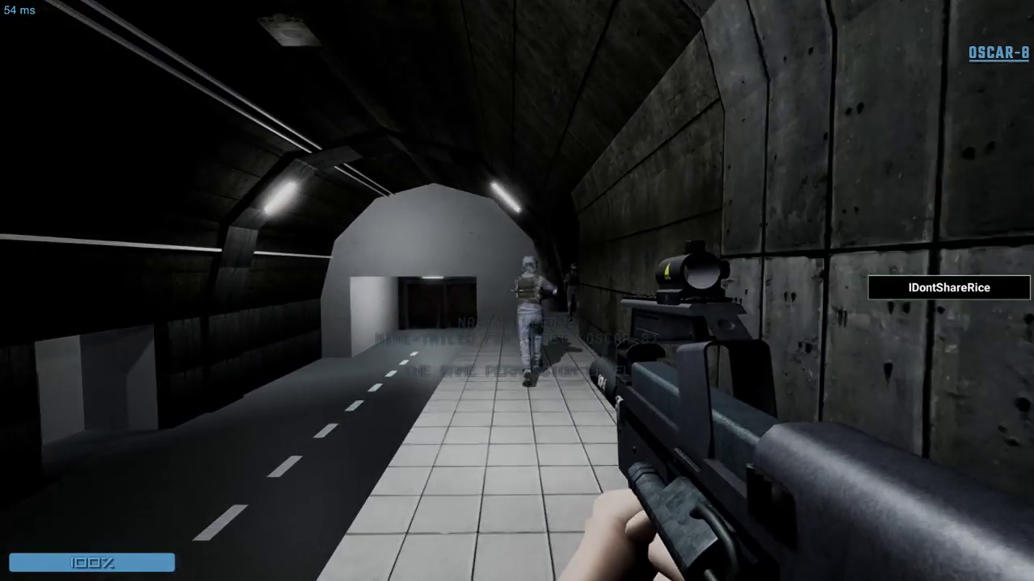
pyautogui.press('w')
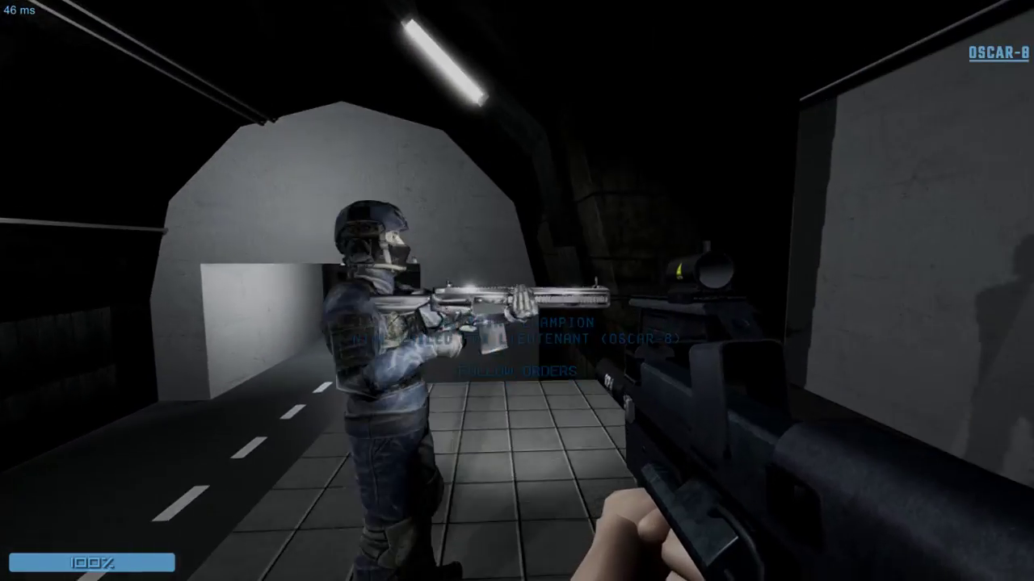
pyautogui.press('w')
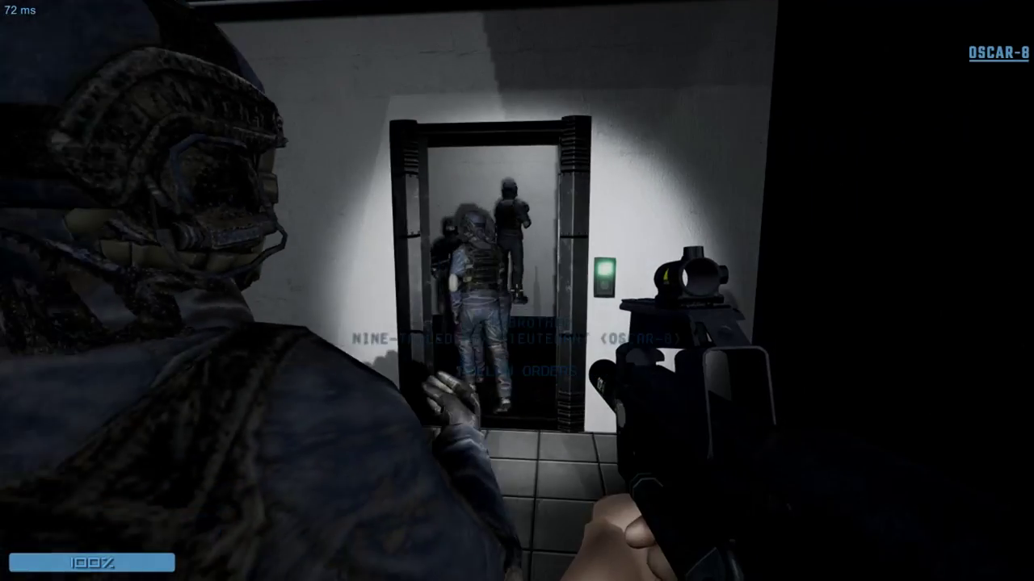
pyautogui.press('w')
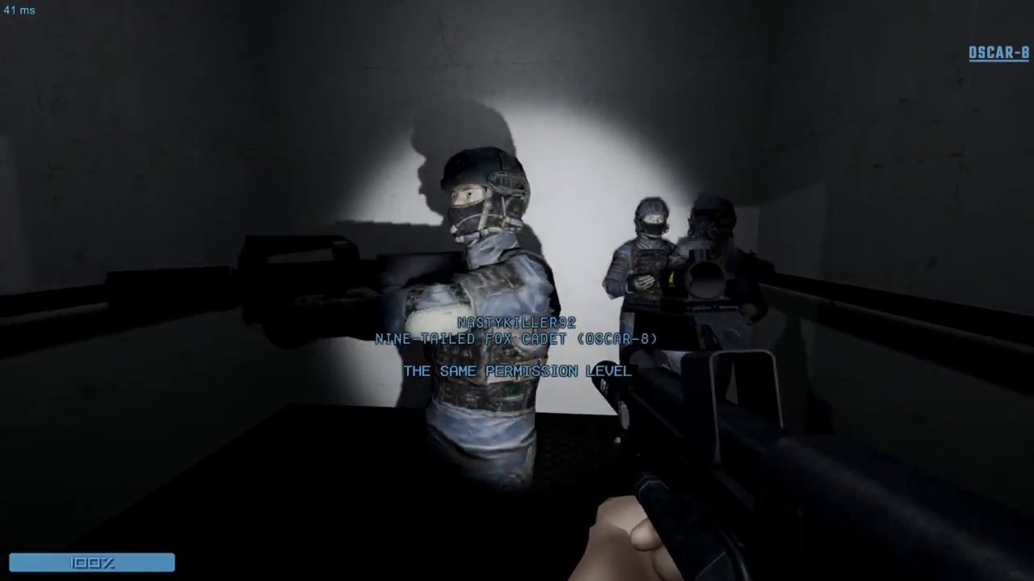
pyautogui.press('w')
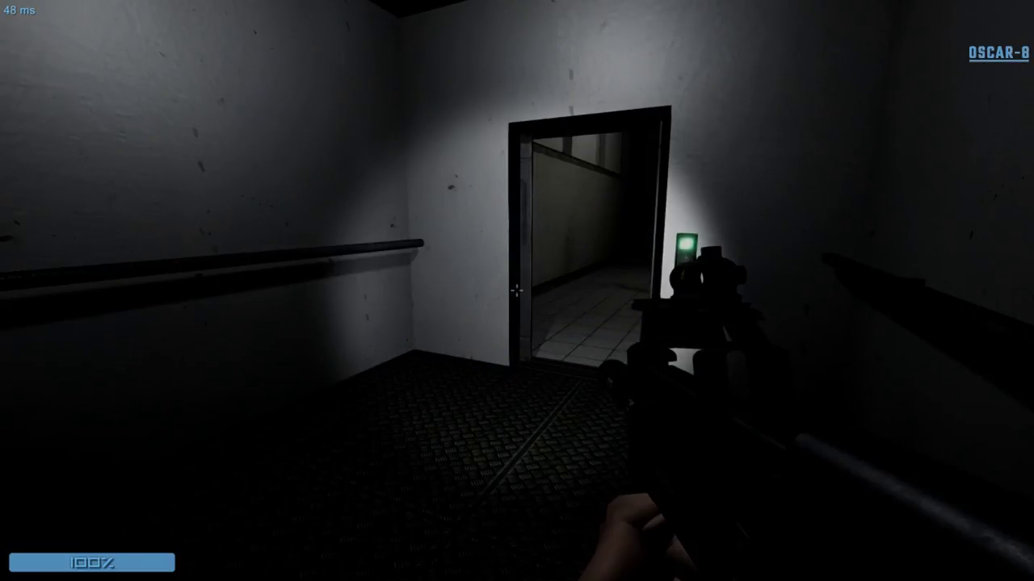
# Follow the soldiers through the tiled corridor and office, briefly aiming the weapon.
pyautogui.press('w')
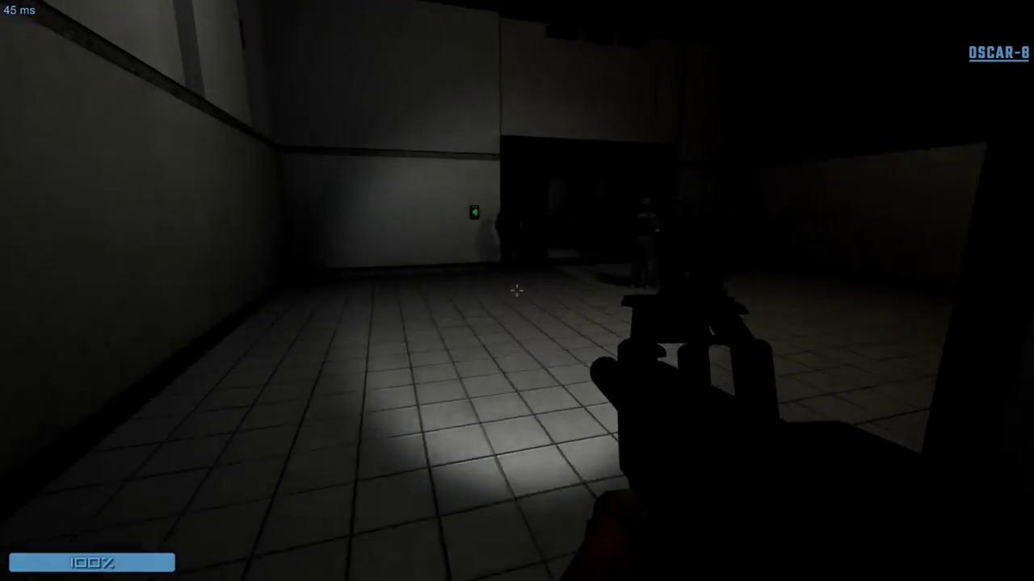
pyautogui.press('w')
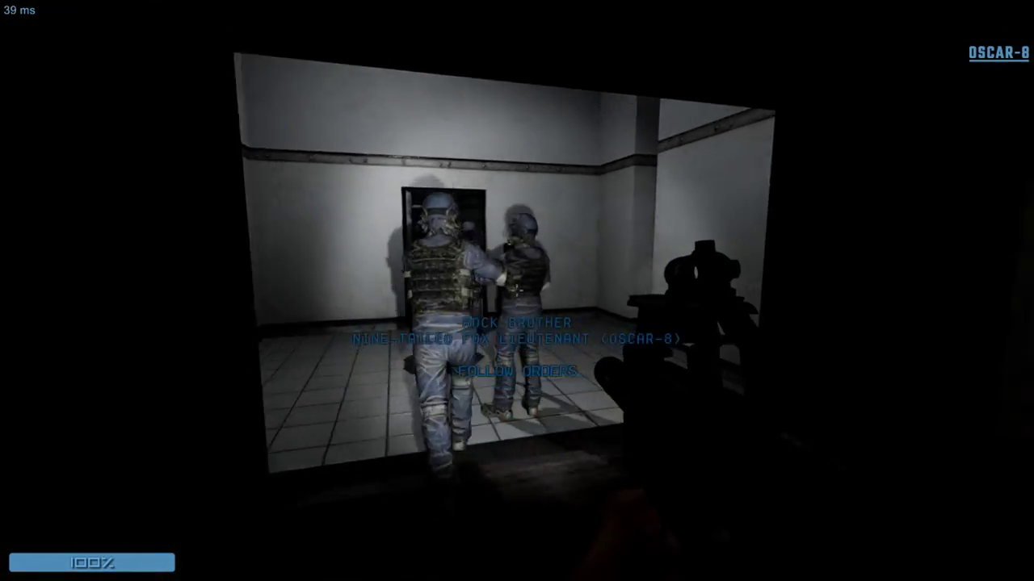
pyautogui.press('w')
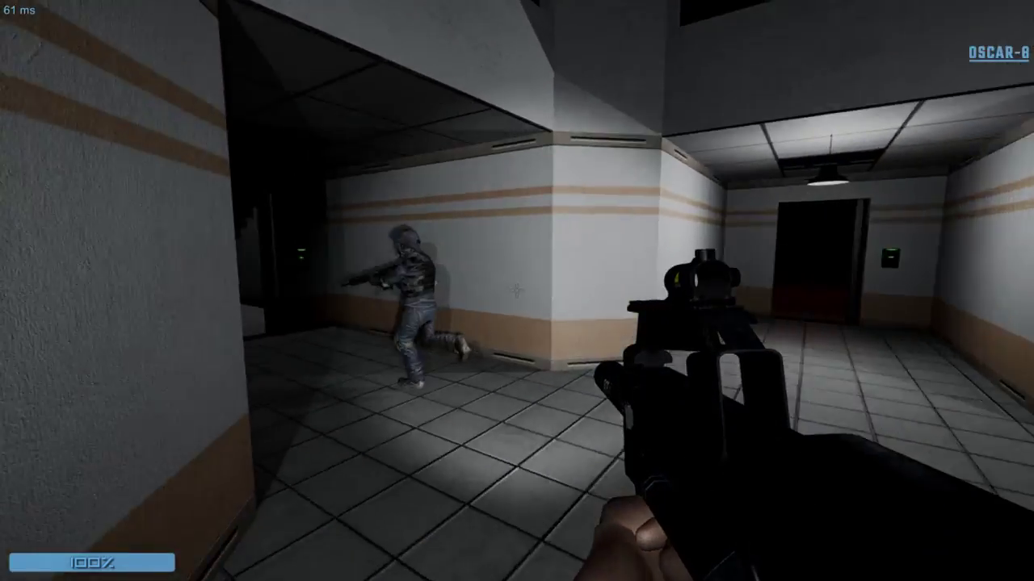
pyautogui.rightClick(517, 290)
pyautogui.press('w')
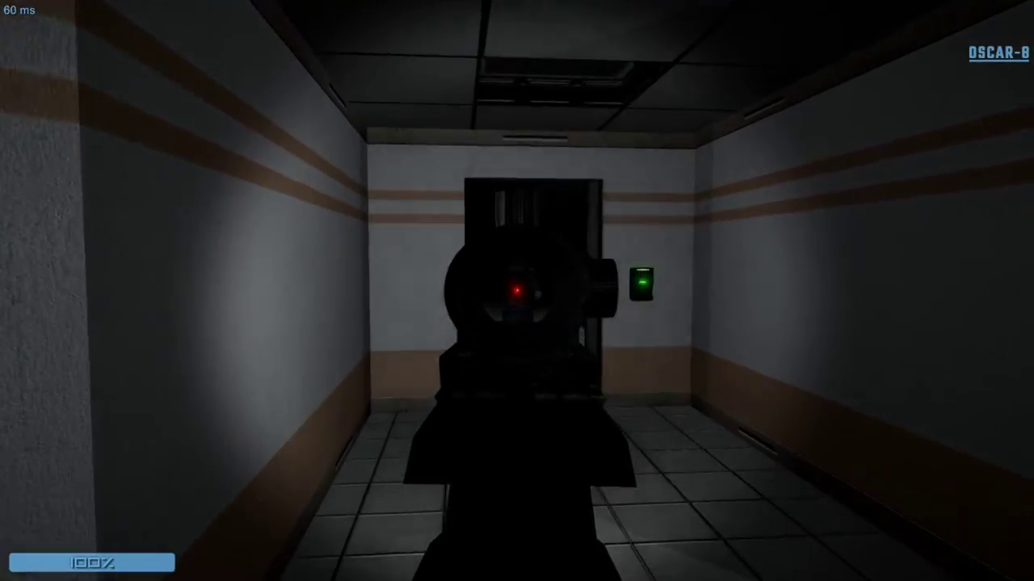
pyautogui.rightClick(517, 290)
pyautogui.press('w')
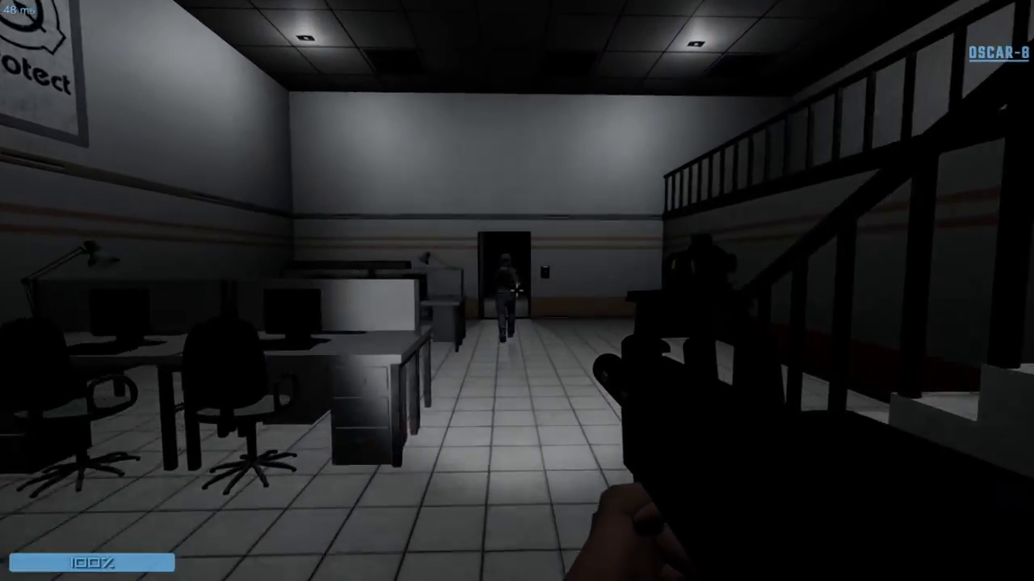
pyautogui.press('w')
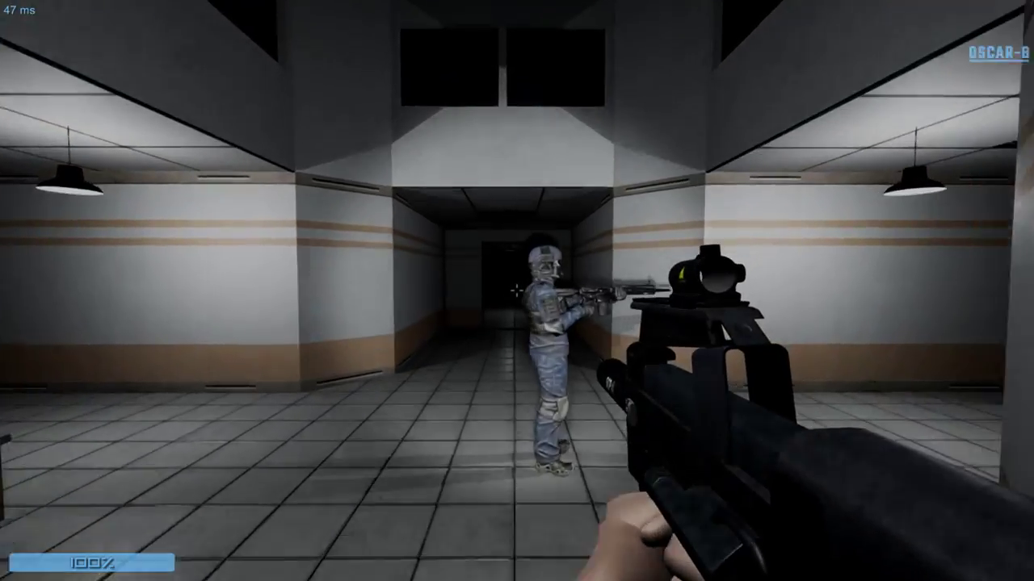
# Follow the soldier down the lit, bench-lined corridor.
pyautogui.rightClick(517, 290)
pyautogui.press('w')
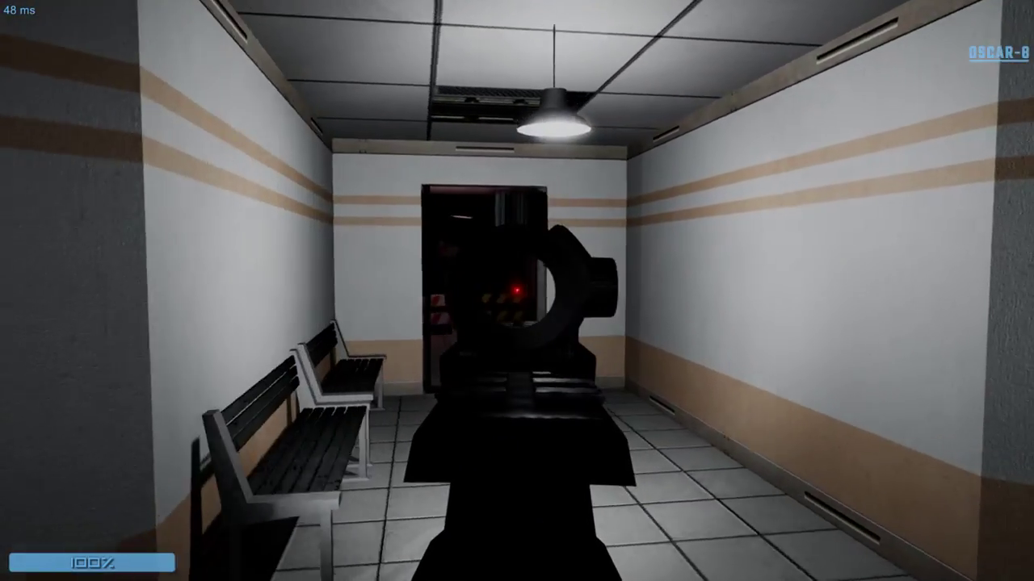
pyautogui.rightClick(517, 290)
pyautogui.press('w')
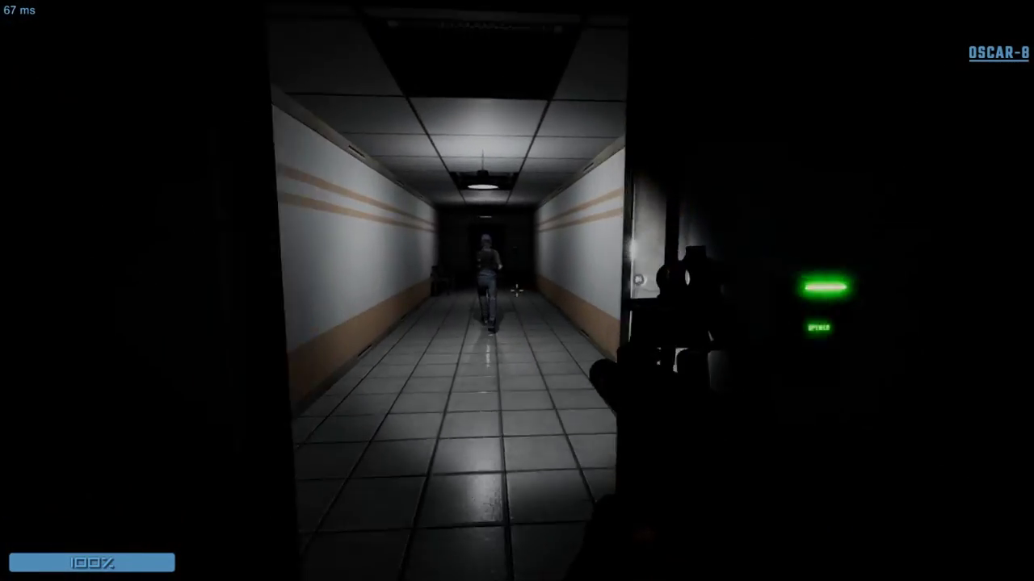
pyautogui.press('w')
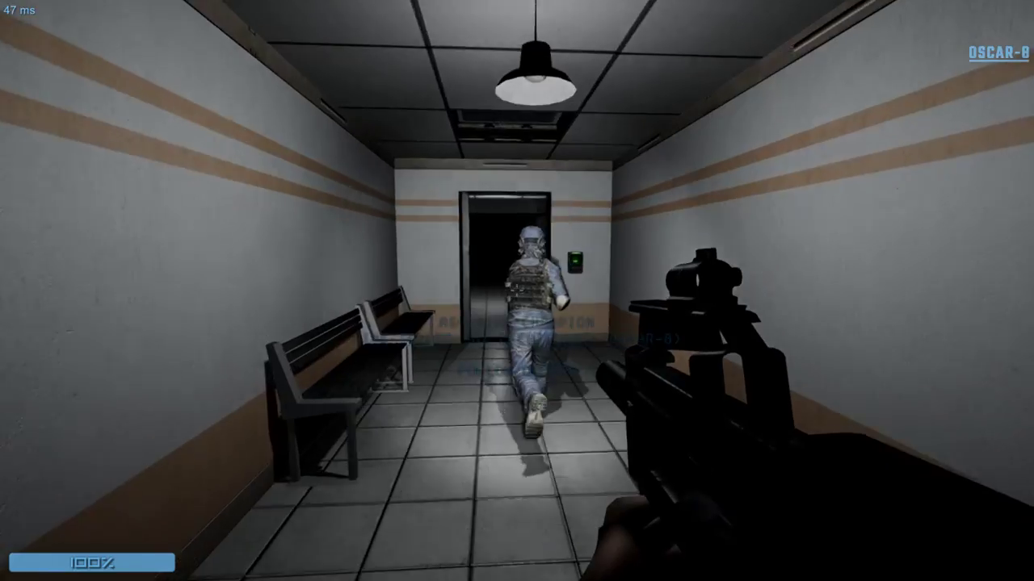
pyautogui.press('w')
pyautogui.press('w')
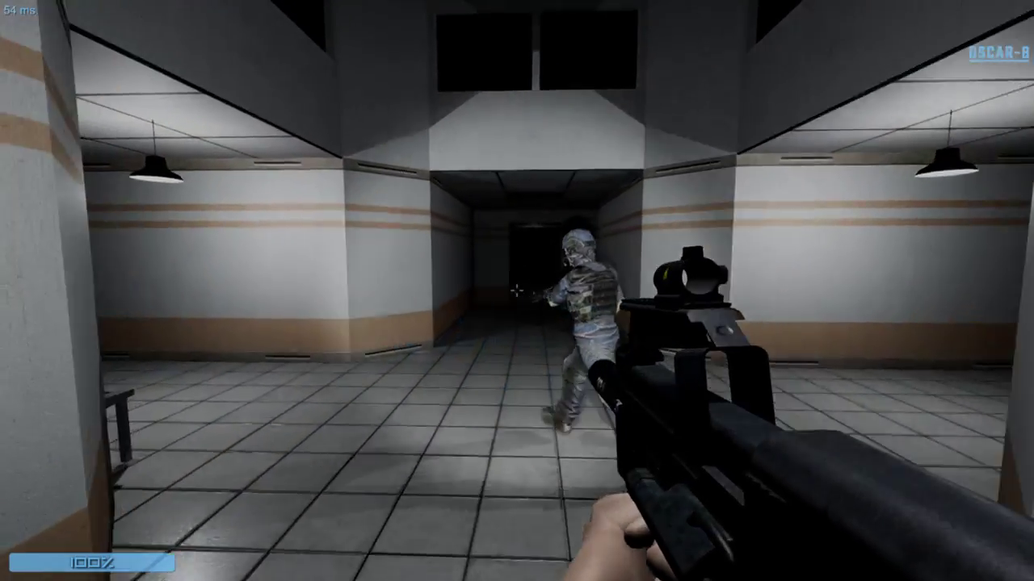
# Cross the office and pass through the far door after the running soldier.
pyautogui.rightClick(517, 290)
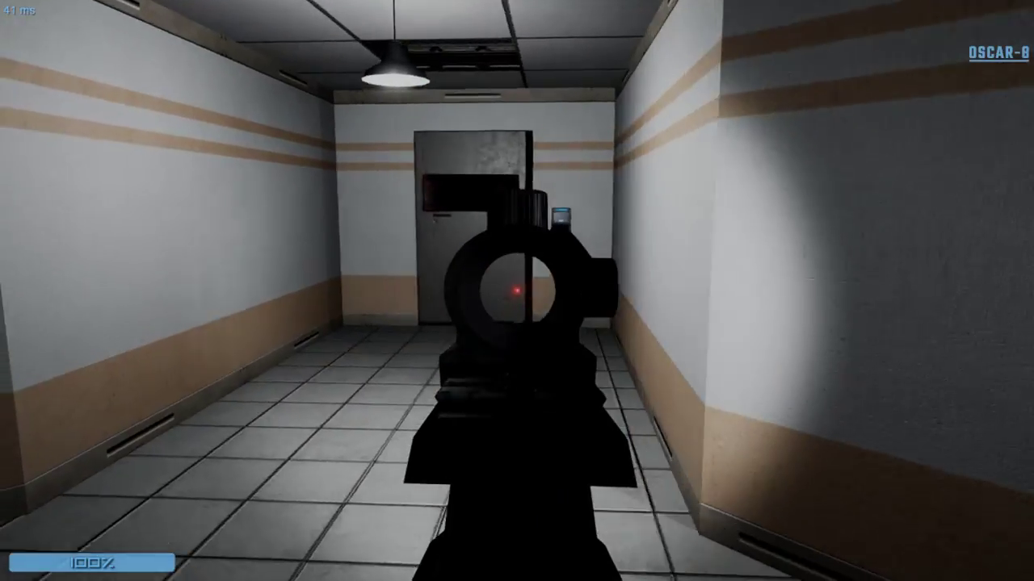
pyautogui.rightClick(517, 291)
pyautogui.press('f')
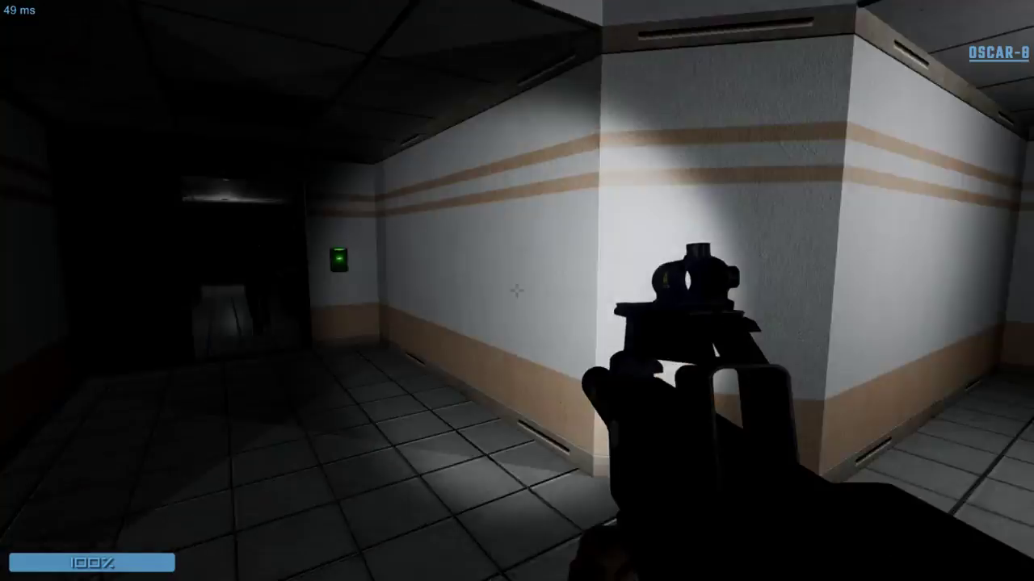
pyautogui.press('w')
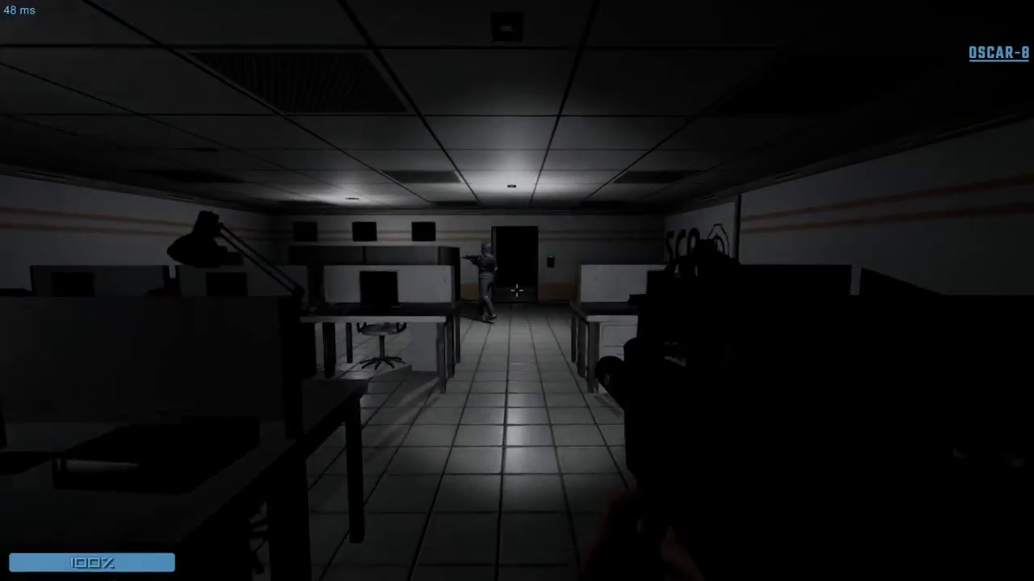
pyautogui.press('w')
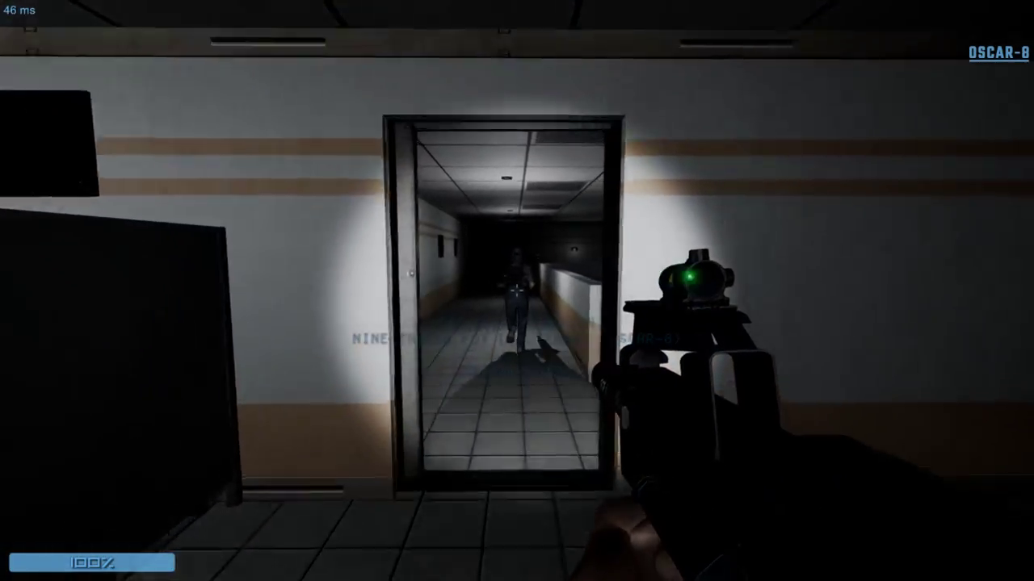
pyautogui.press('w')
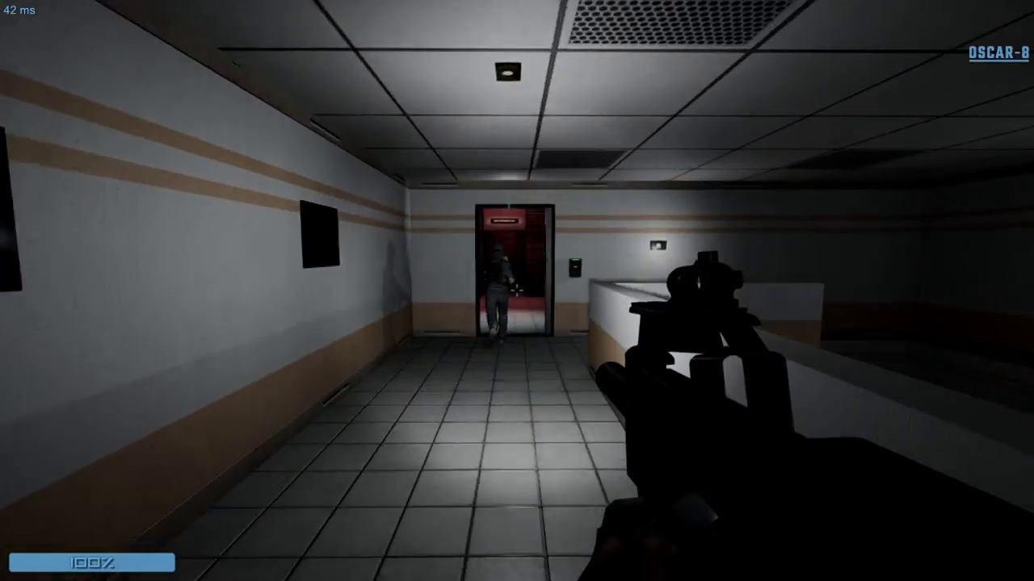
# Enter the red-lit heavy containment area and pass through the keycard-opened door.
pyautogui.press('w')
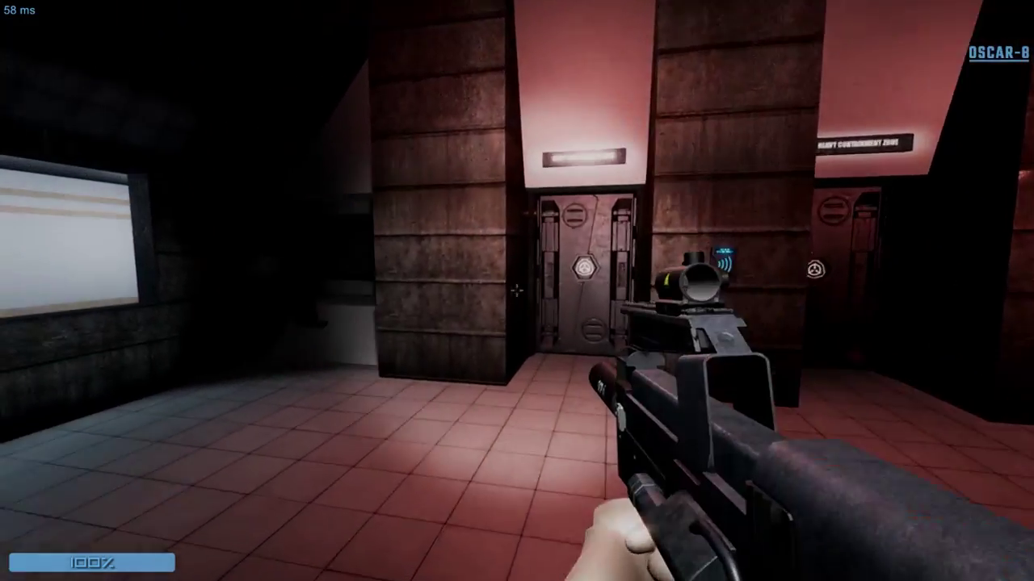
pyautogui.press('w')
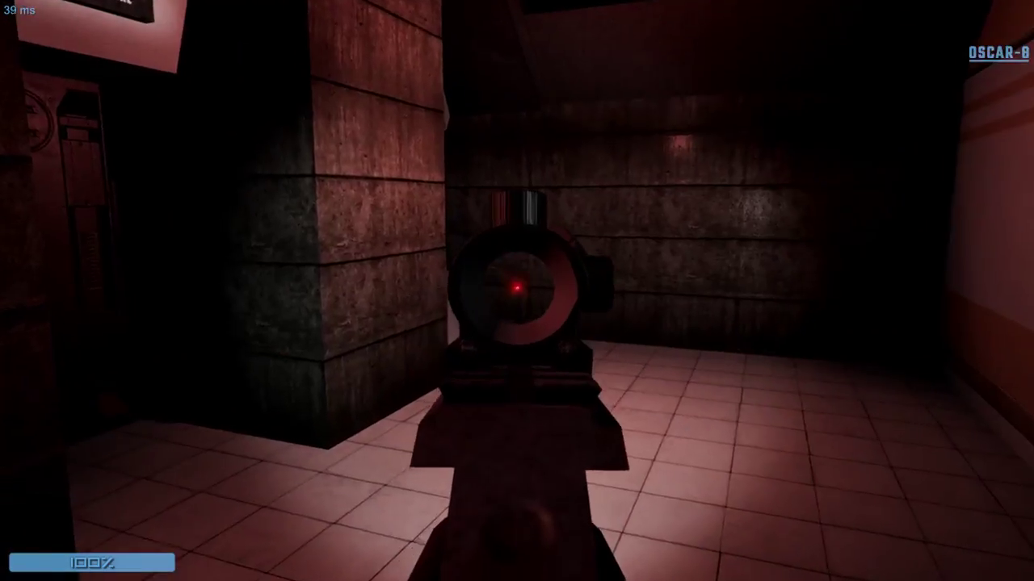
pyautogui.press('w')
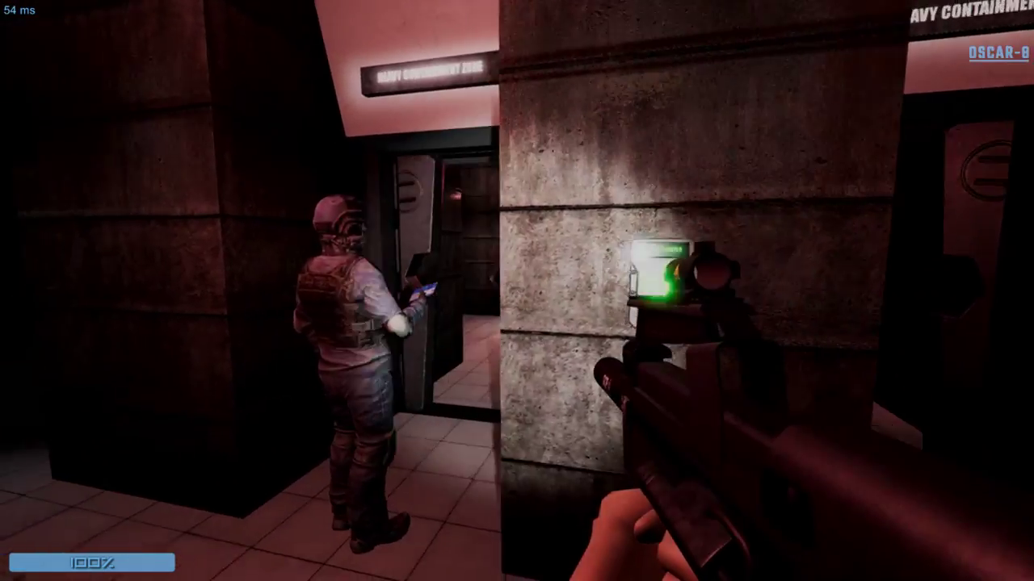
pyautogui.rightClick(517, 291)
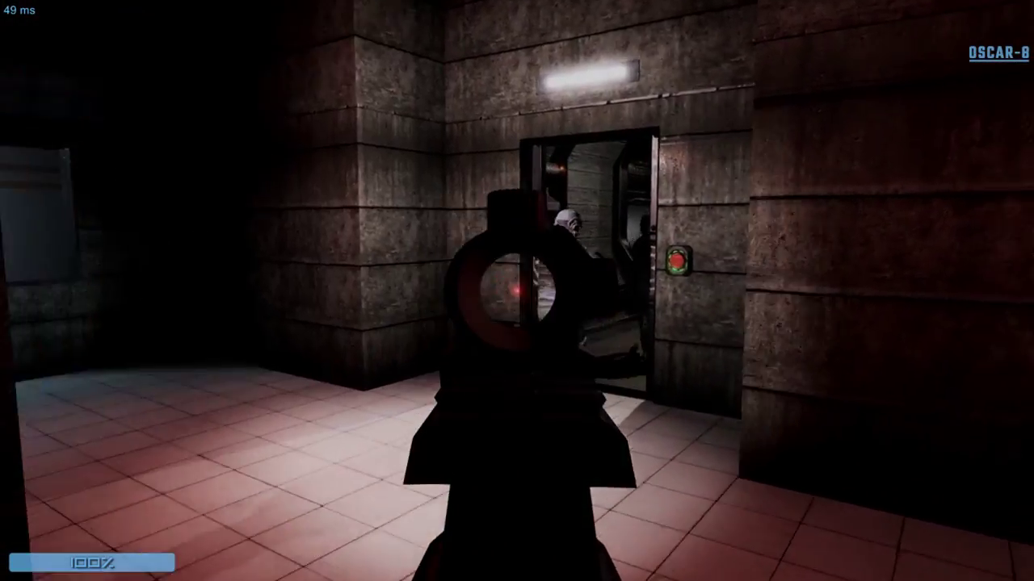
pyautogui.rightClick(517, 291)
pyautogui.press('w')
pyautogui.press('w')
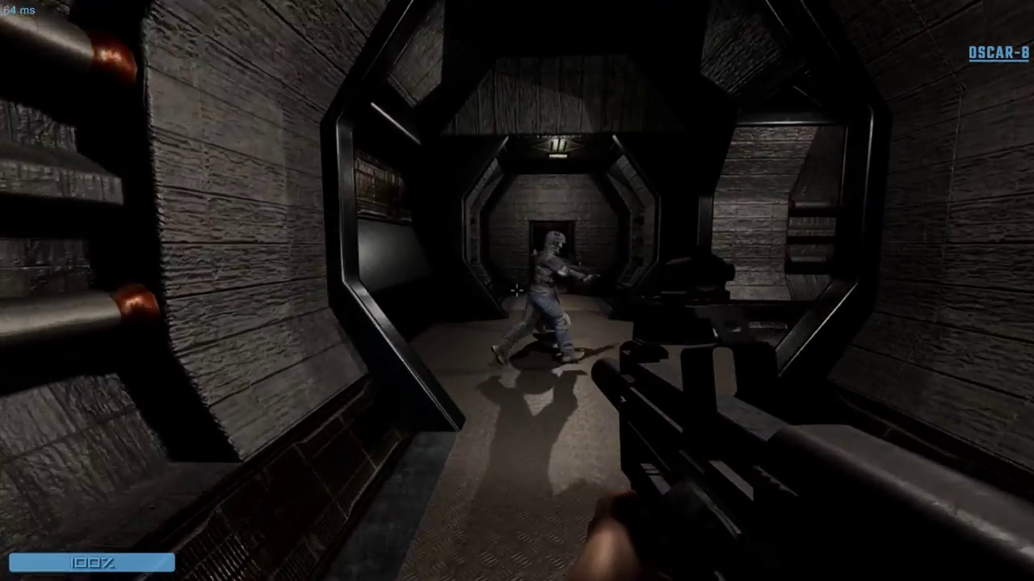
# Advance through the octagonal corridors past the SILO and WARHEAD doors.
pyautogui.rightClick(516, 291)
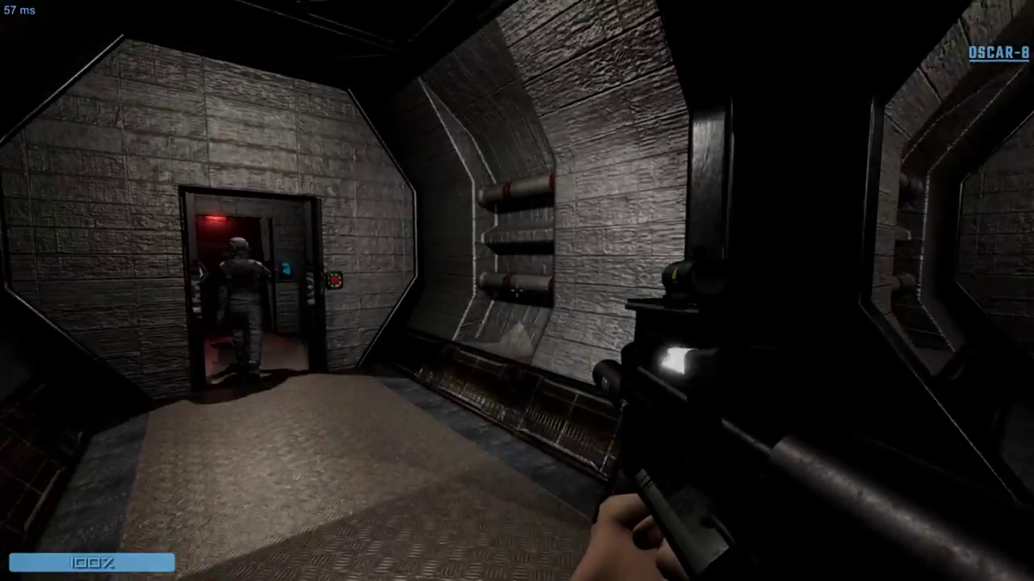
pyautogui.press('w')
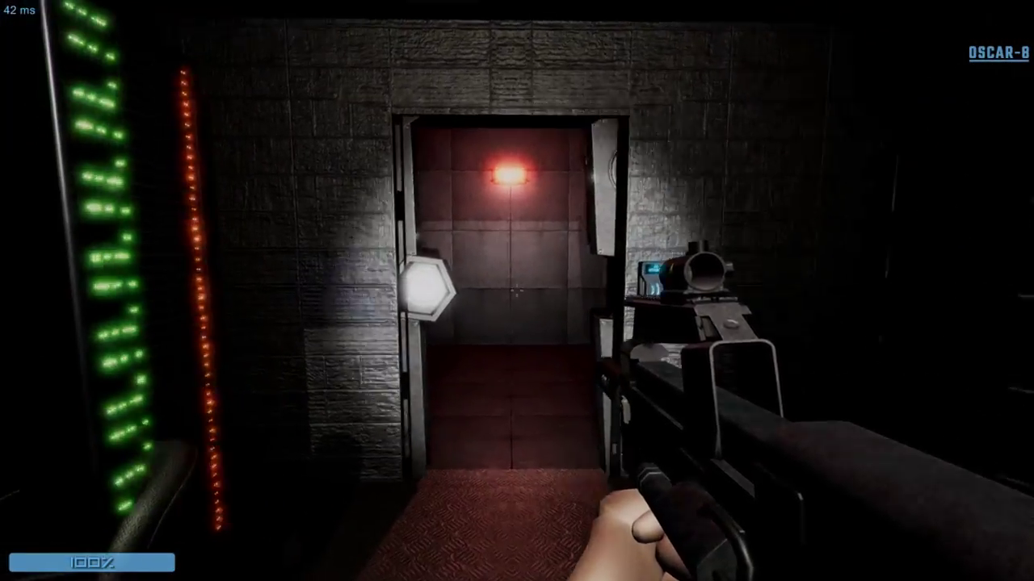
pyautogui.press('w')
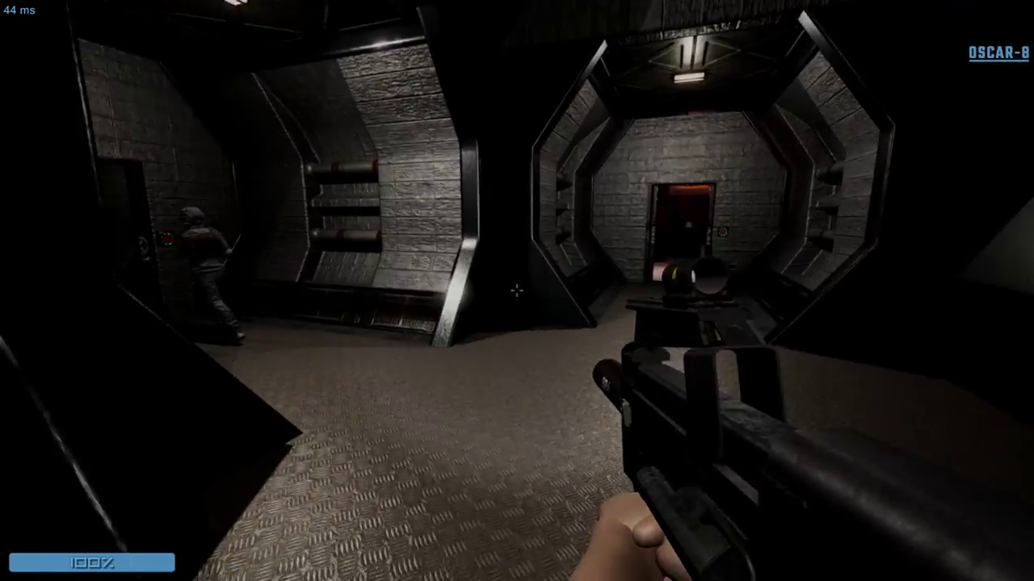
pyautogui.press('w')
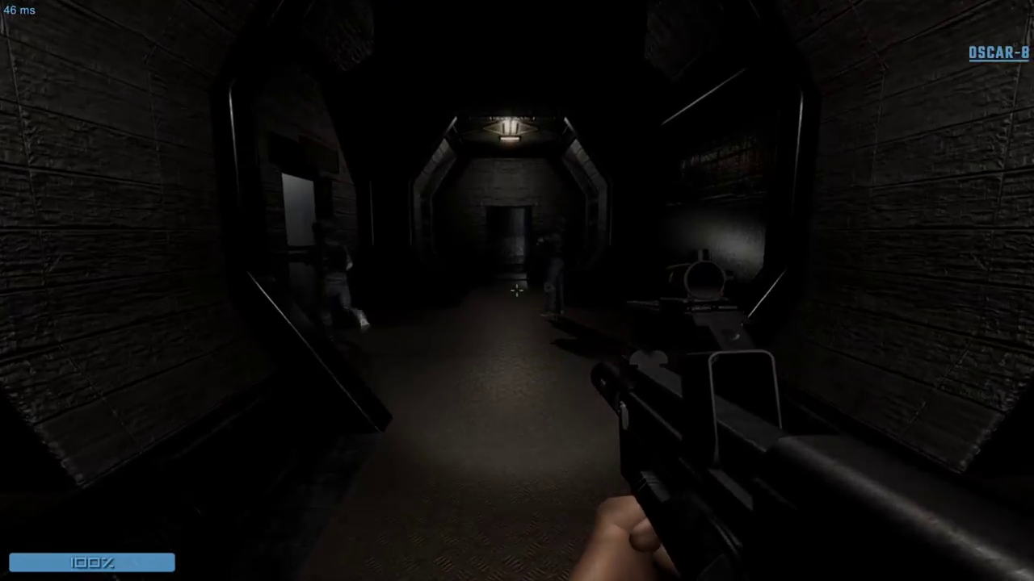
pyautogui.press('w')
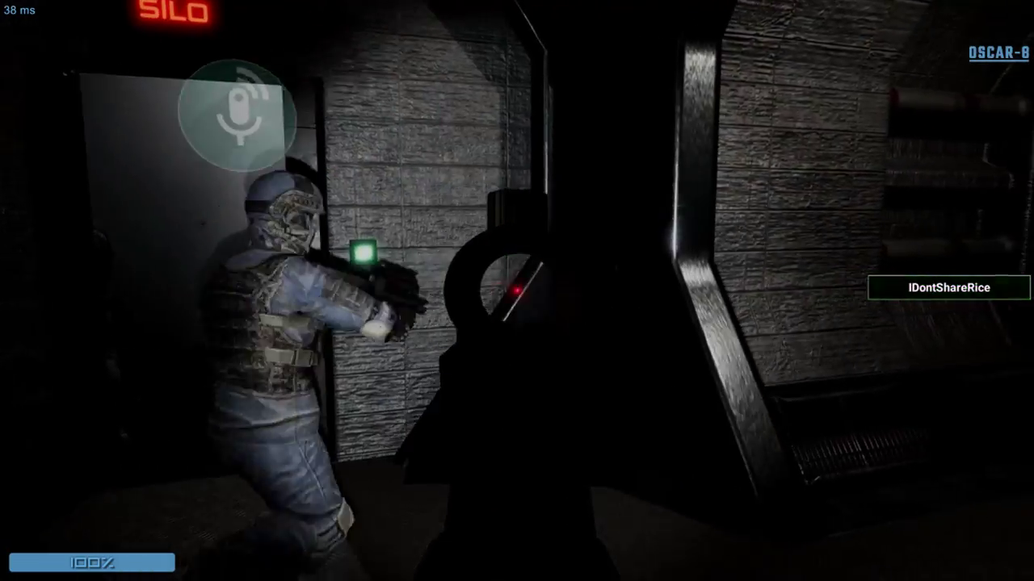
pyautogui.press('w')
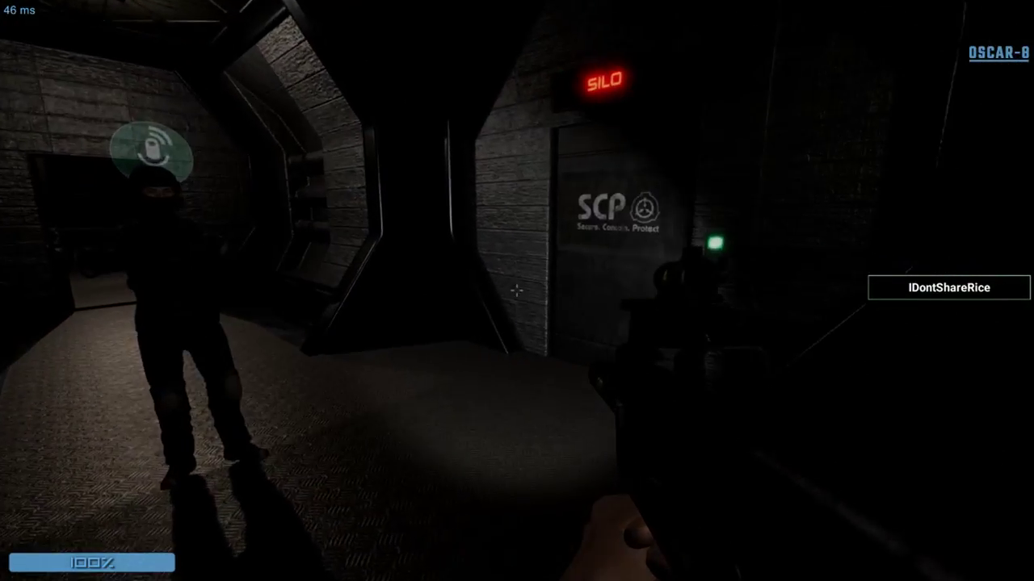
pyautogui.press('w')
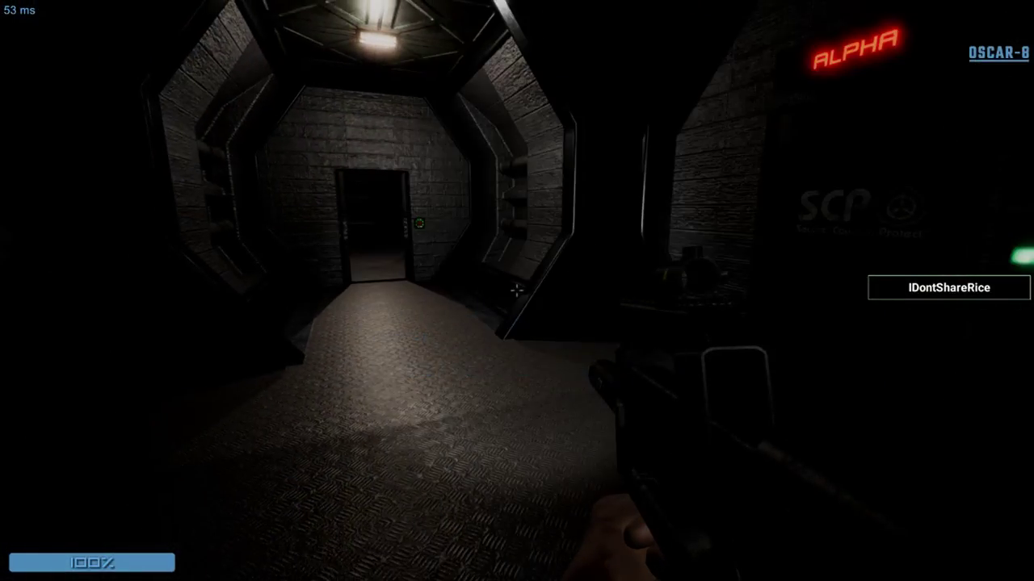
pyautogui.press('w')
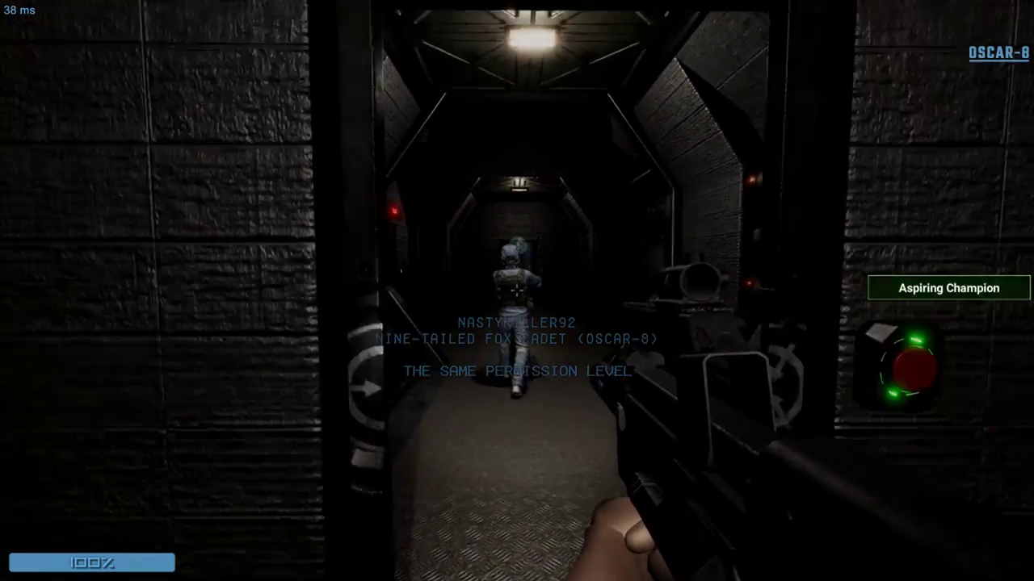
# Move with the other players through the shelved room up to the heavy door.
pyautogui.press('w')
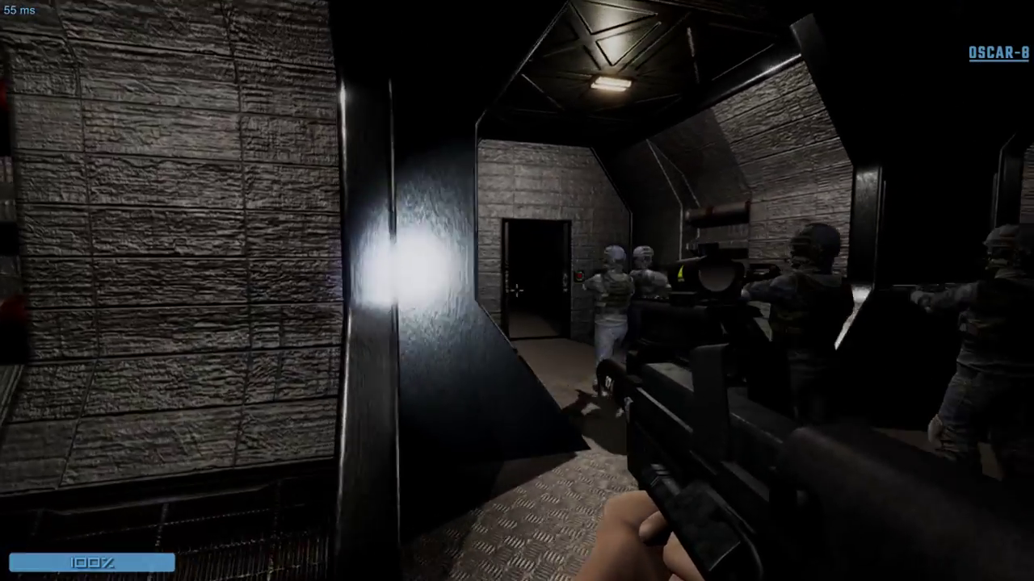
pyautogui.press('w')
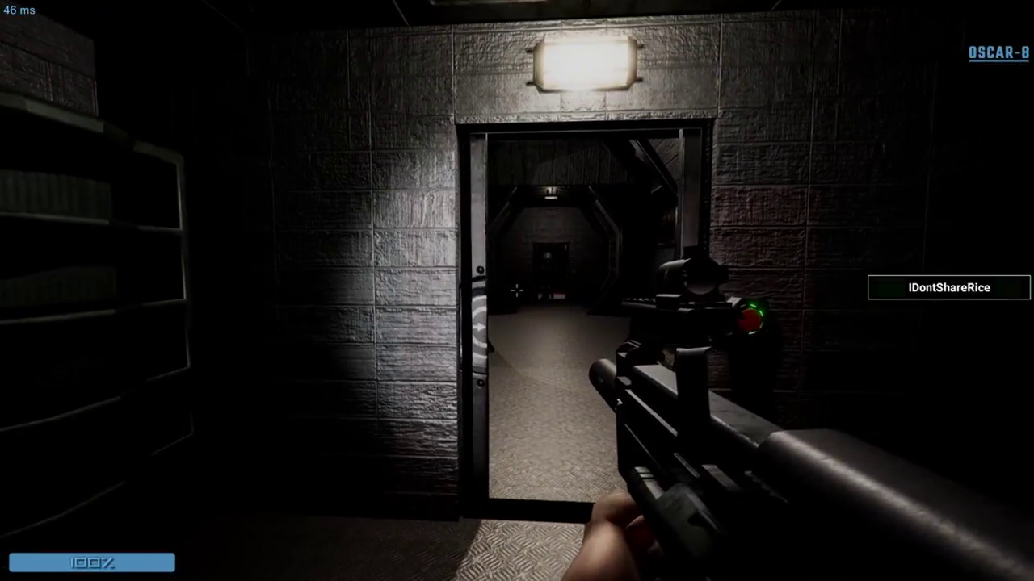
pyautogui.rightClick(516, 290)
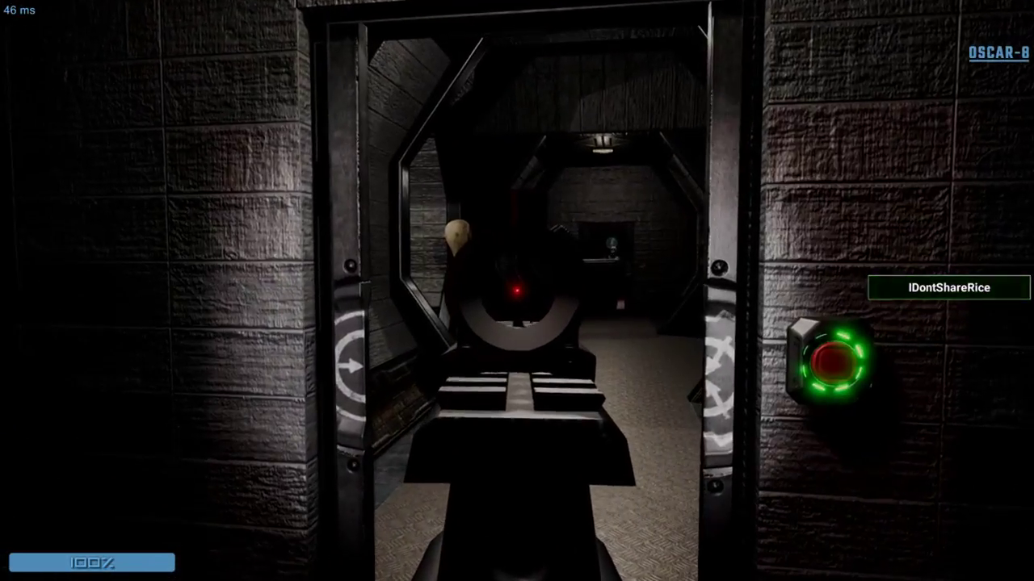
pyautogui.press('w')
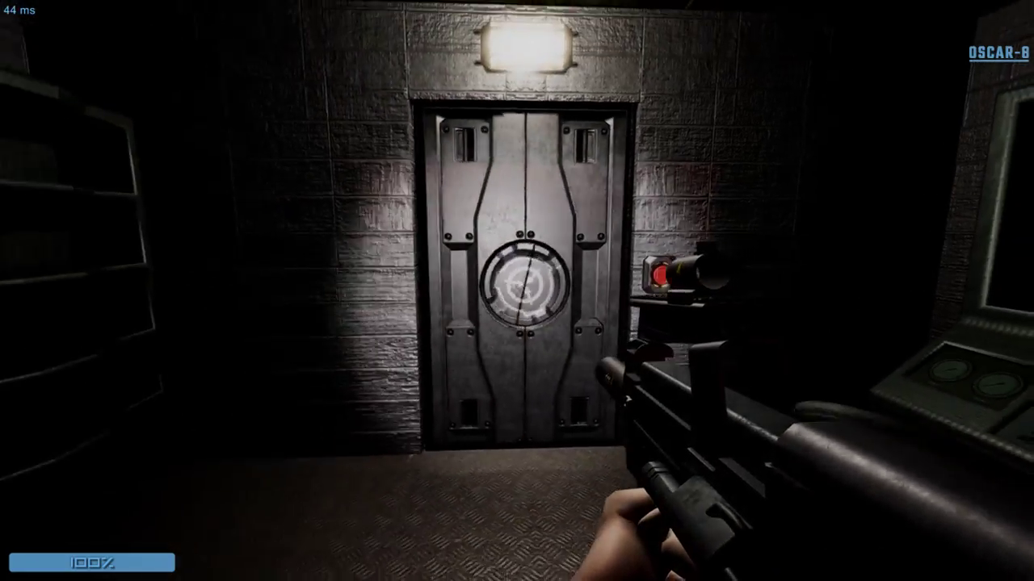
pyautogui.press('w')
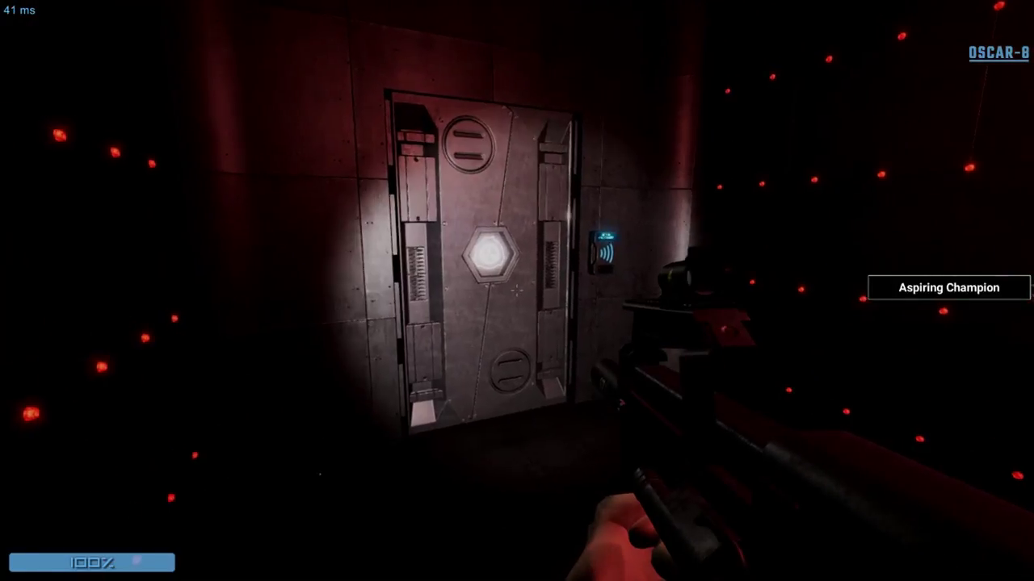
pyautogui.press('w')
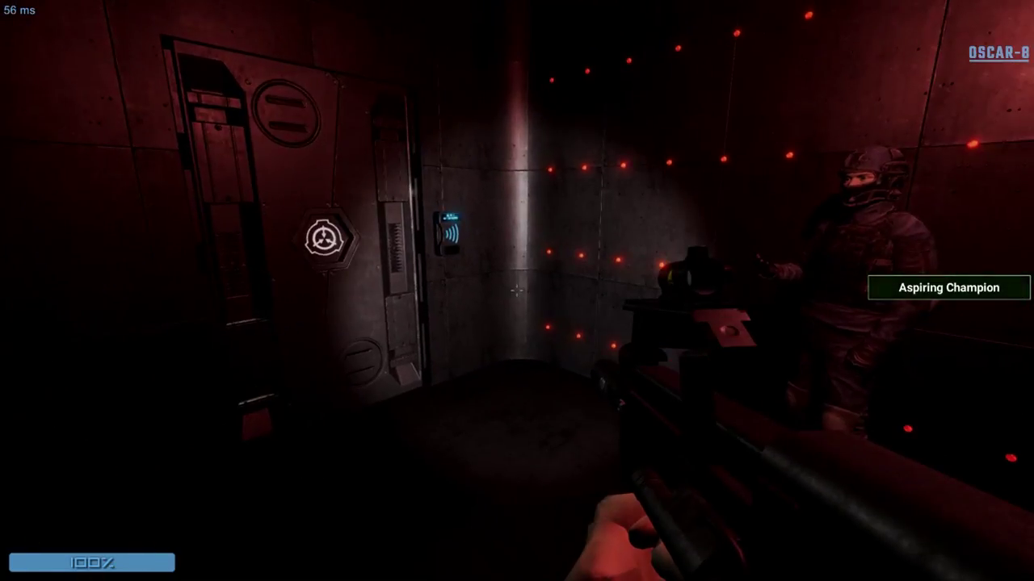
# Position in front of the closed heavy door, glancing between it and the soldier.
pyautogui.press('a')
pyautogui.press('w')
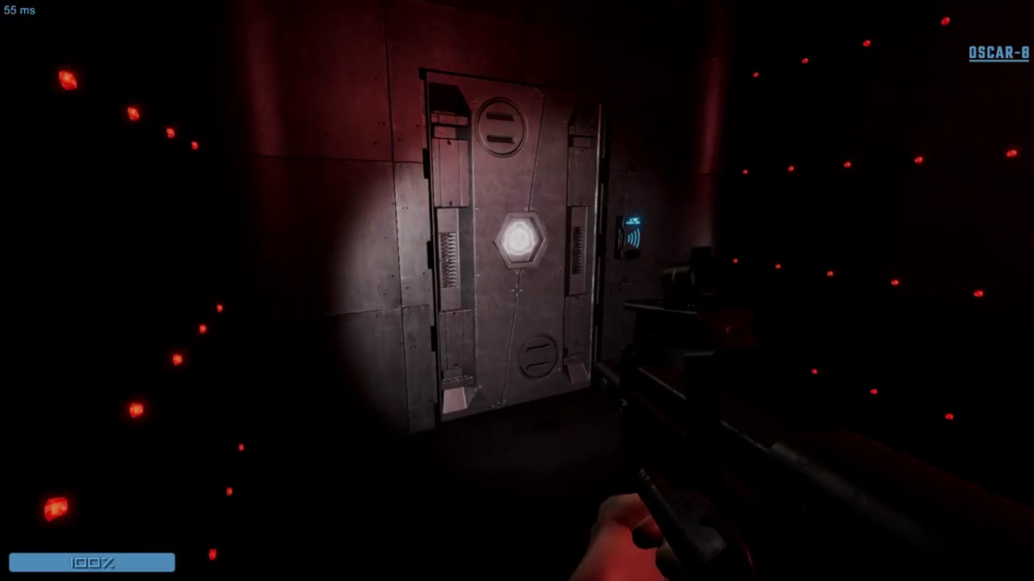
pyautogui.press('a')
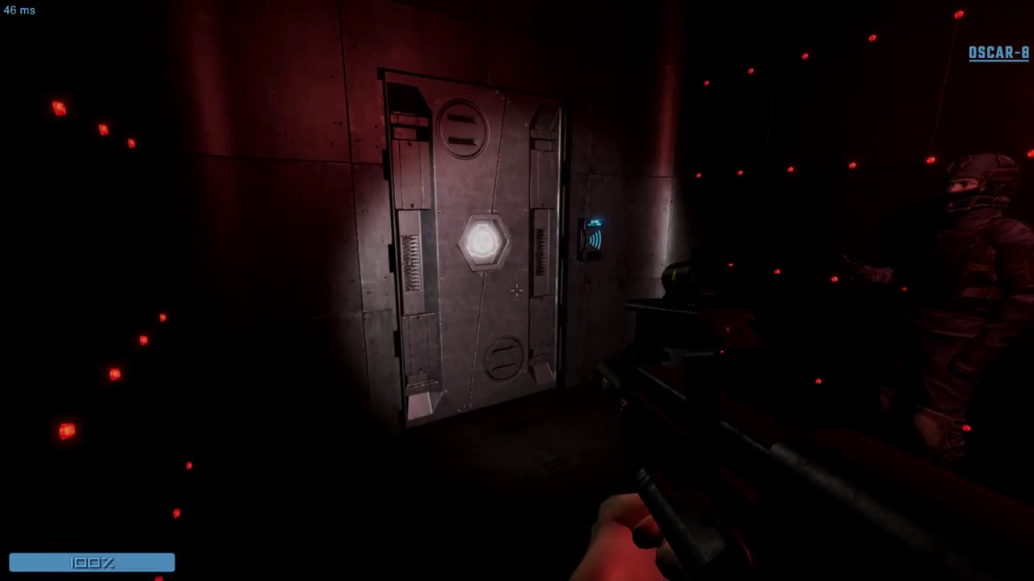
pyautogui.press('a')
pyautogui.press('d')
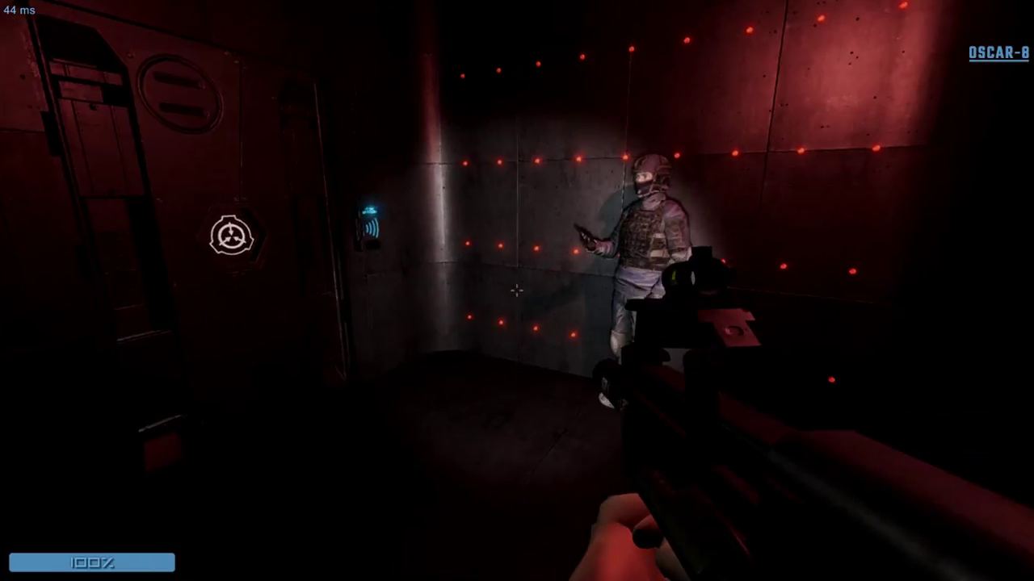
pyautogui.press('d')
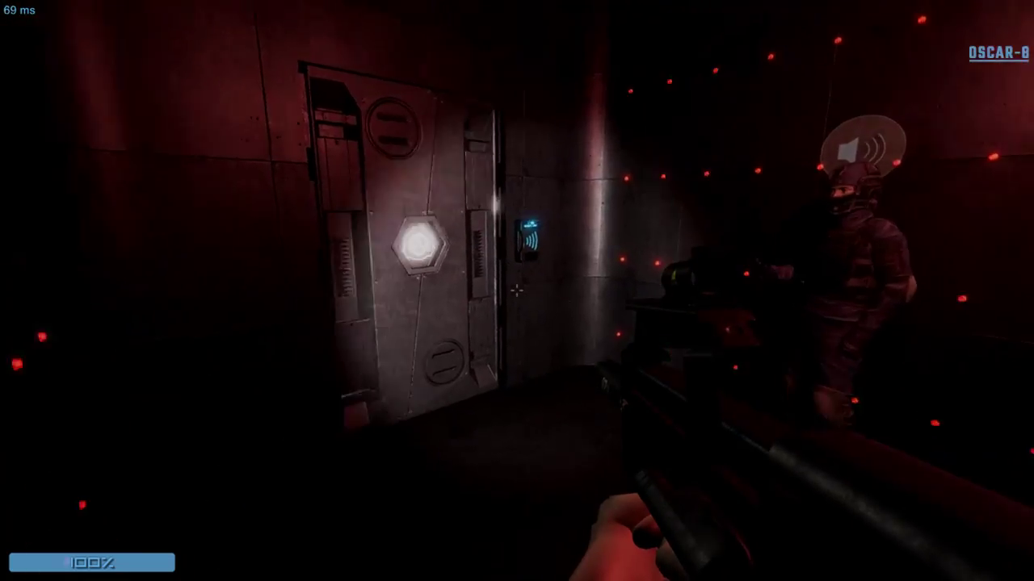
pyautogui.press('d')
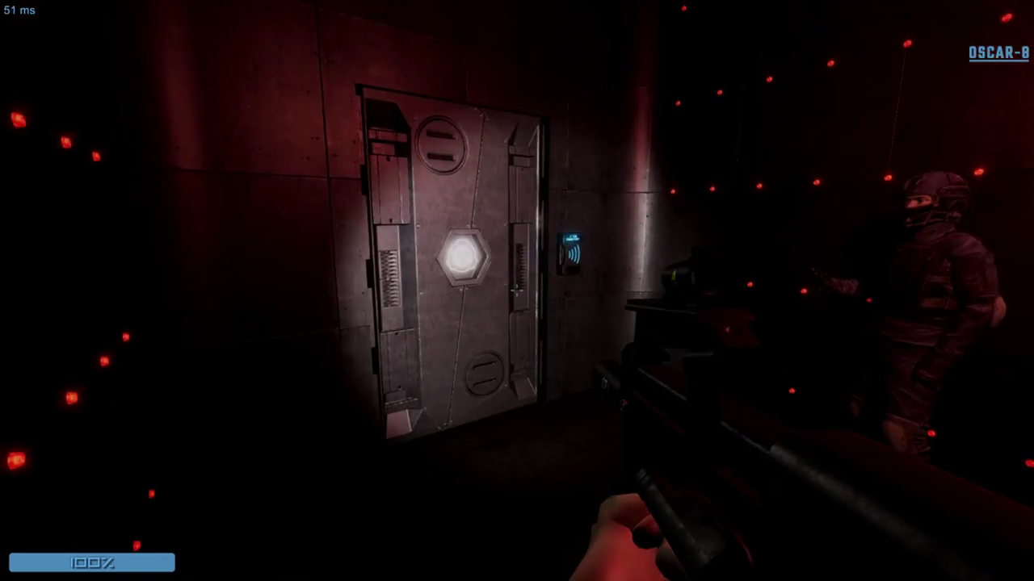
pyautogui.press('w')
# Wait at the closed door, aiming at it and watching the soldier, then back away.
pyautogui.press('a')
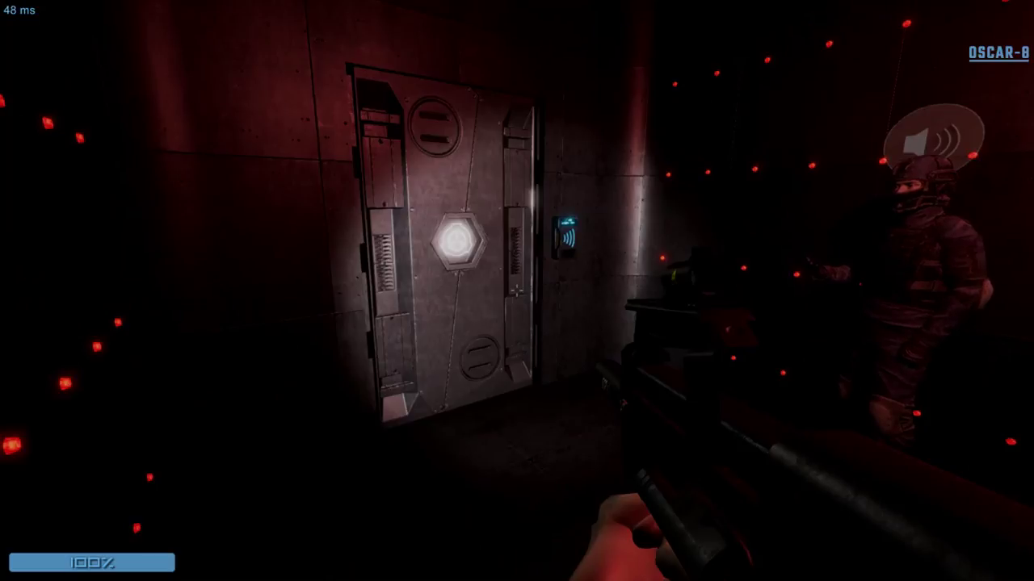
pyautogui.press('d')
pyautogui.press('d')
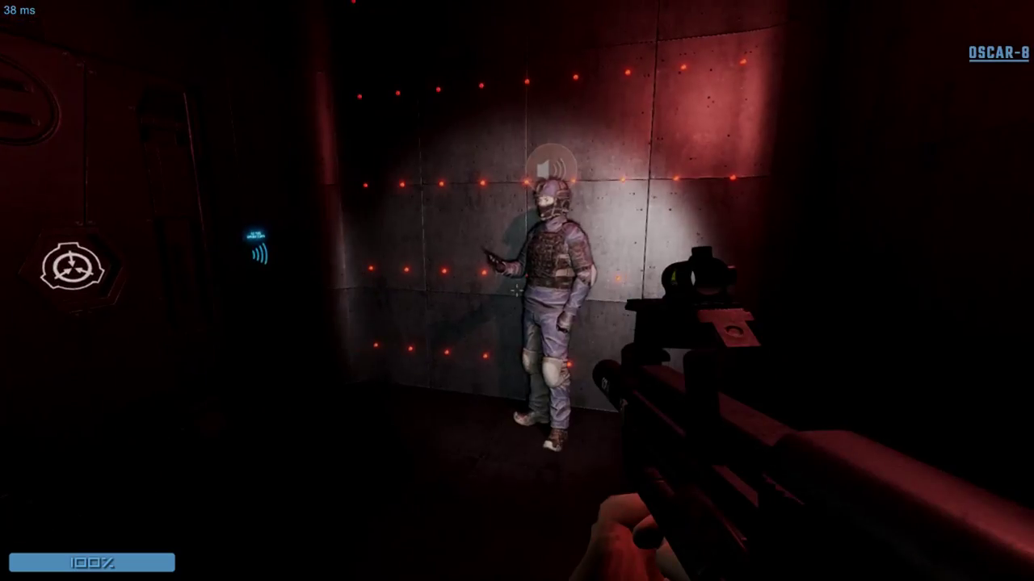
pyautogui.press('a')
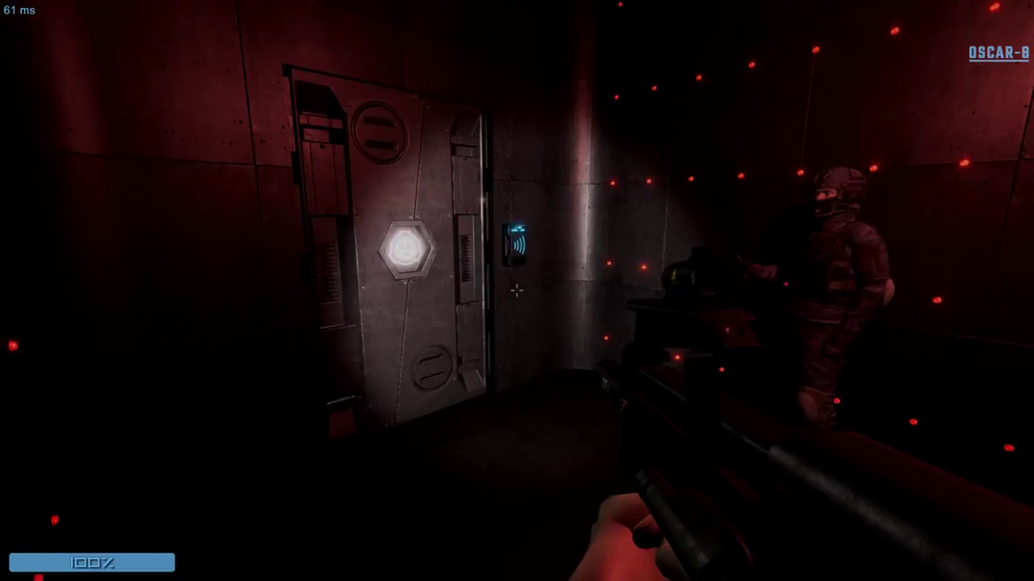
pyautogui.rightClick(517, 291)
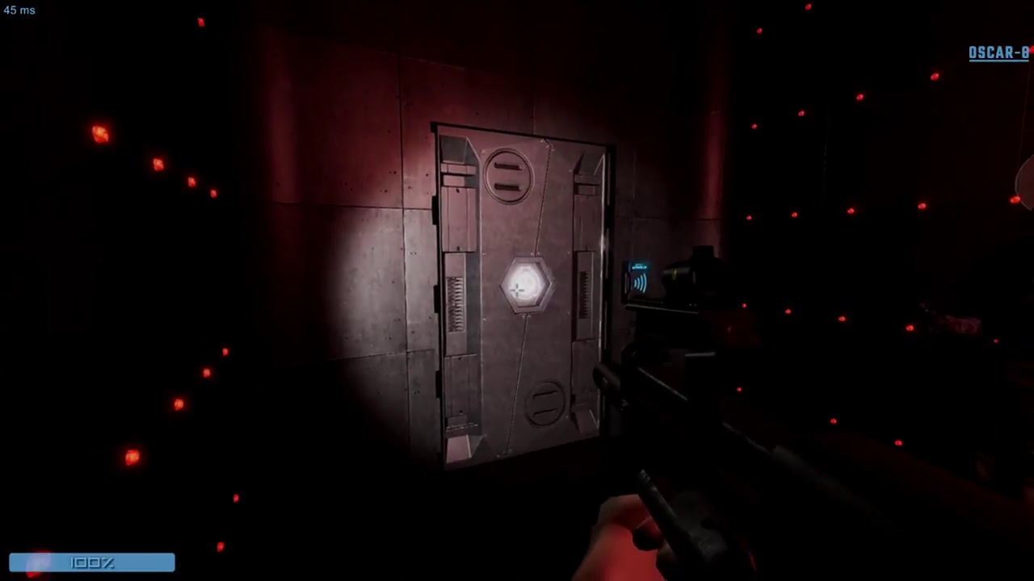
pyautogui.press('w')
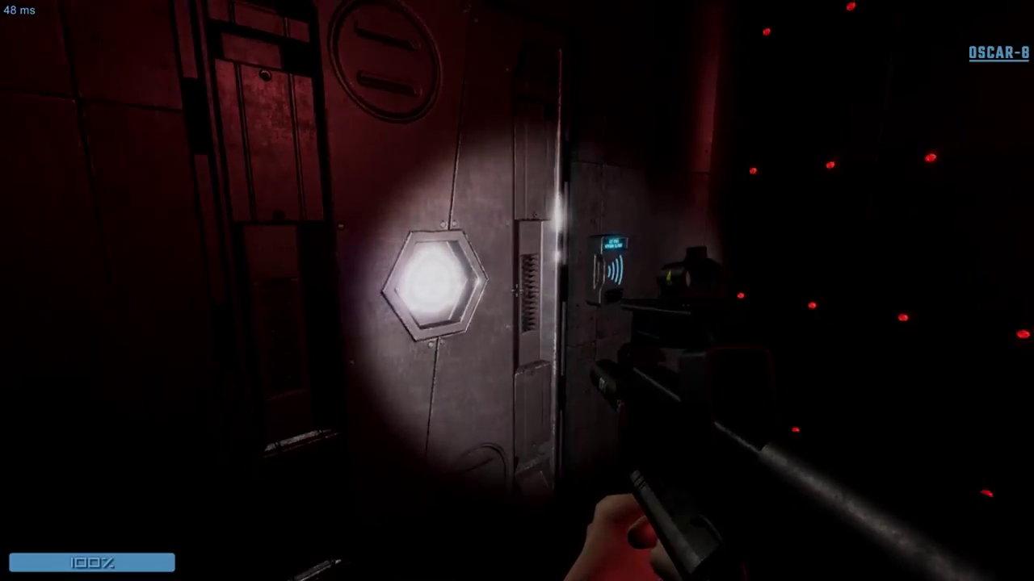
pyautogui.press('d')
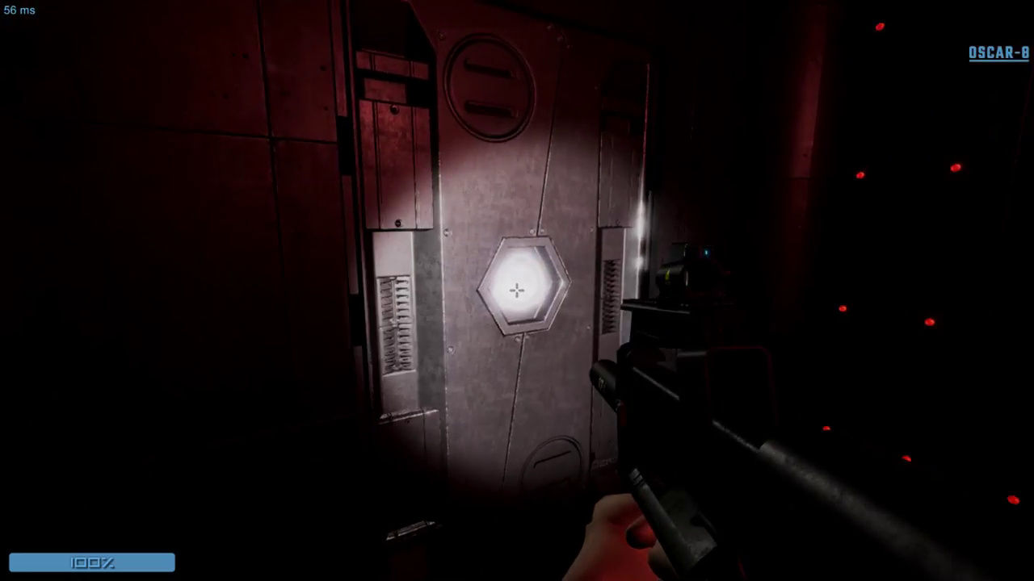
pyautogui.rightClick(517, 291)
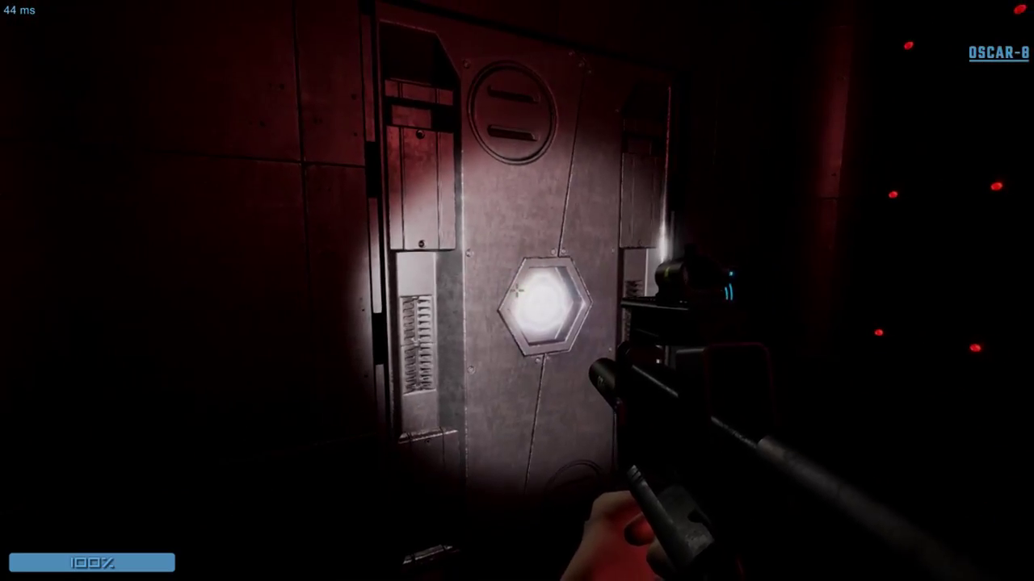
pyautogui.press('s')
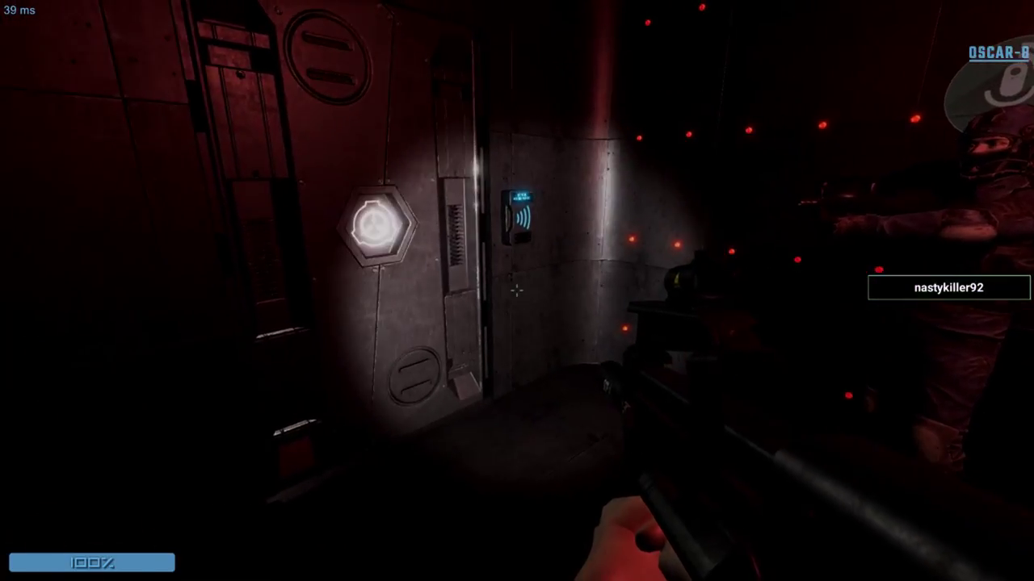
# Pick an item to hold from the inventory and recheck the carried items.
pyautogui.press('Tab')
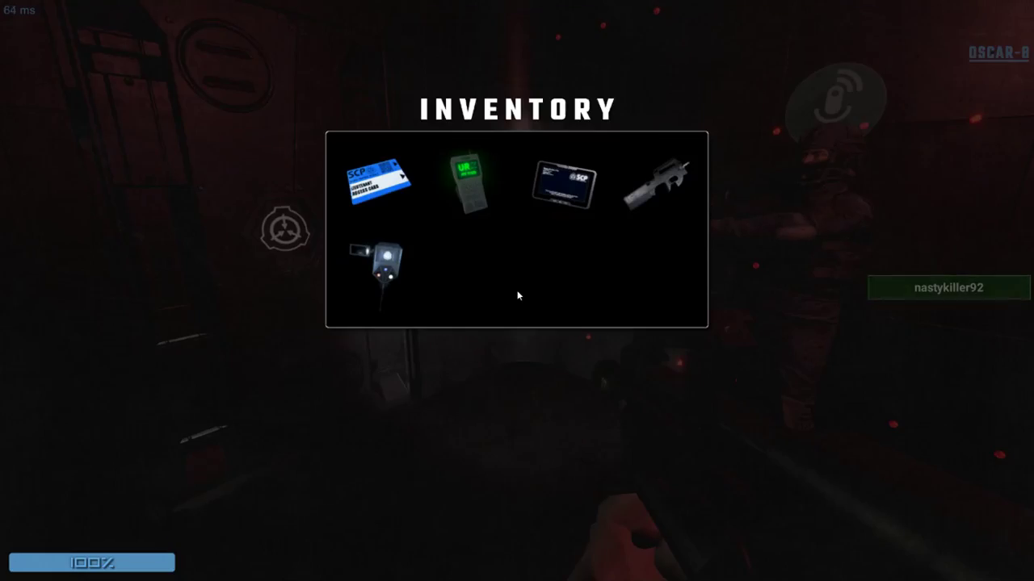
pyautogui.click(468, 184)
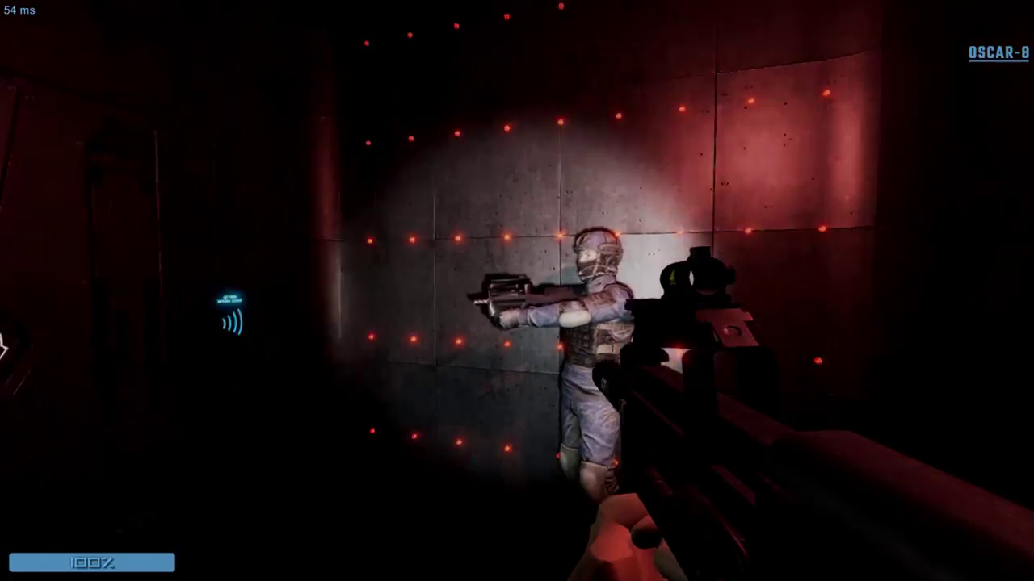
pyautogui.press('Tab')
pyautogui.press('Tab')
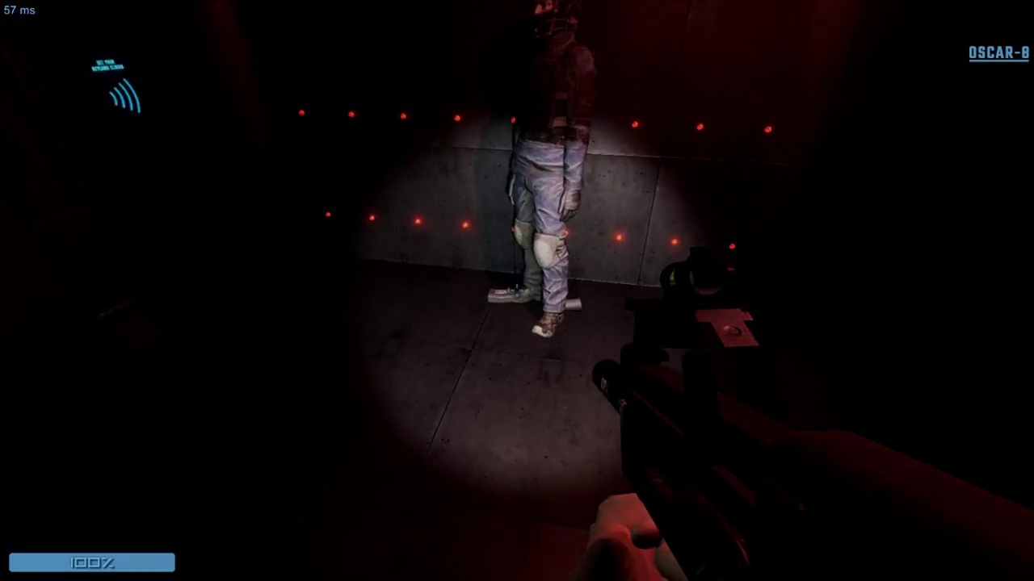
pyautogui.press('Tab')
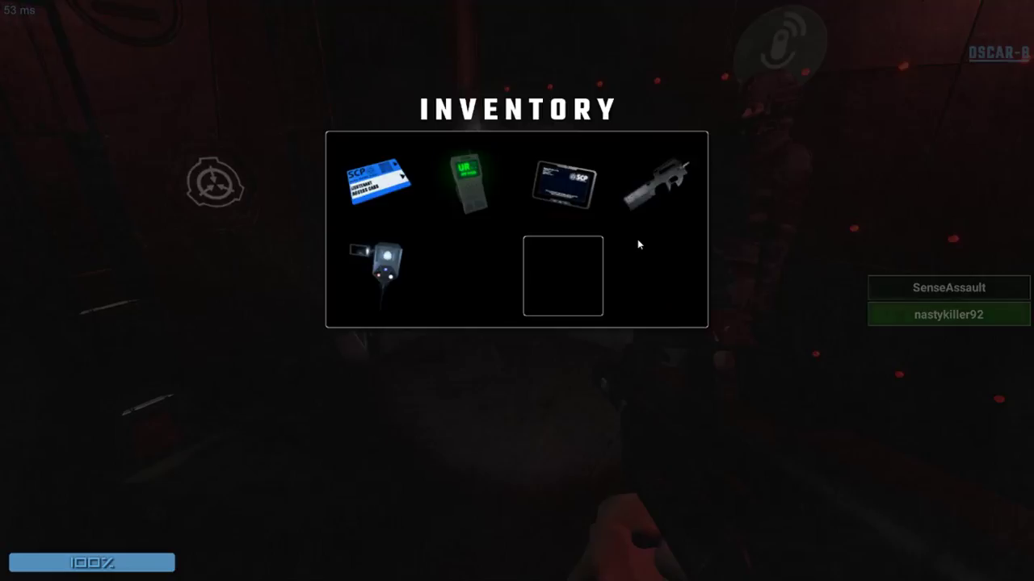
pyautogui.press('Tab')
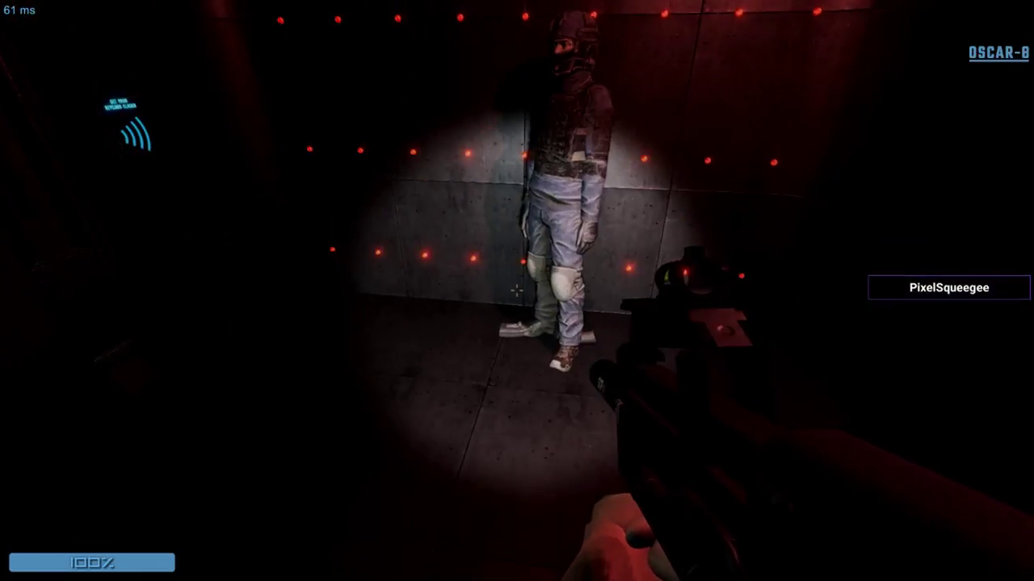
pyautogui.press('Tab')
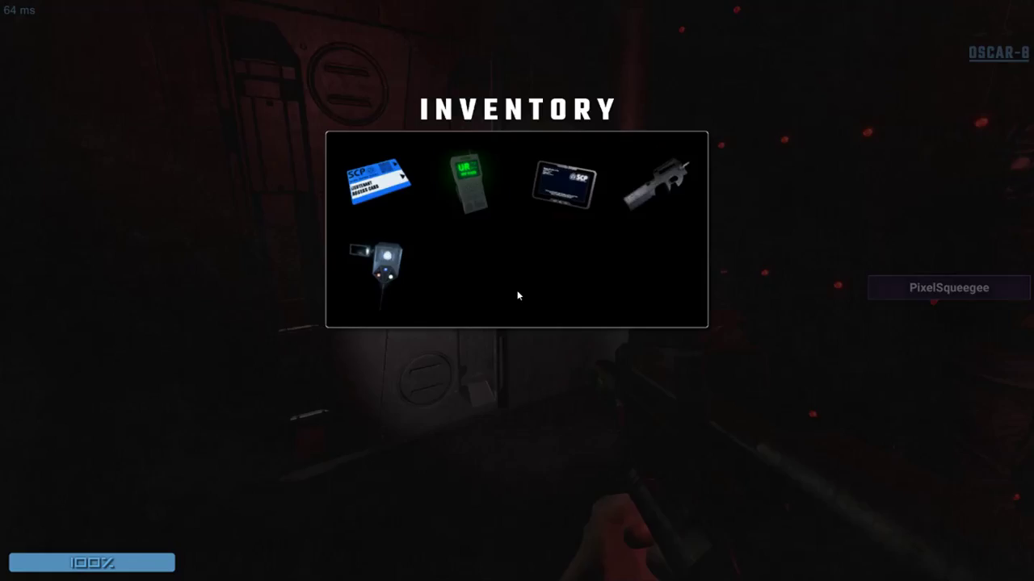
pyautogui.press('Tab')
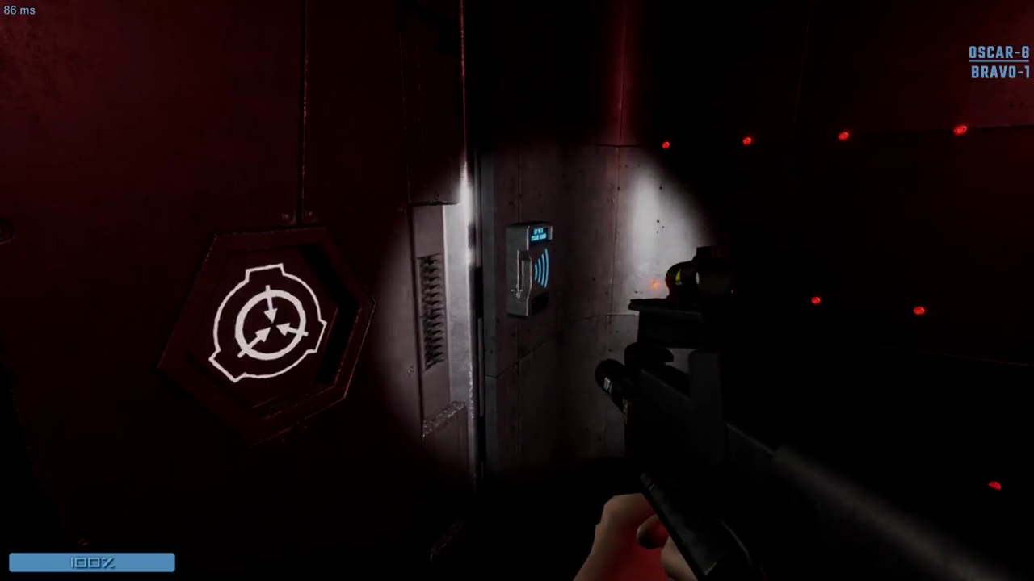
# Use the MTF Lieutenant keycard to pass the unlocked door, then bring up the pause menu.
pyautogui.press('Tab')
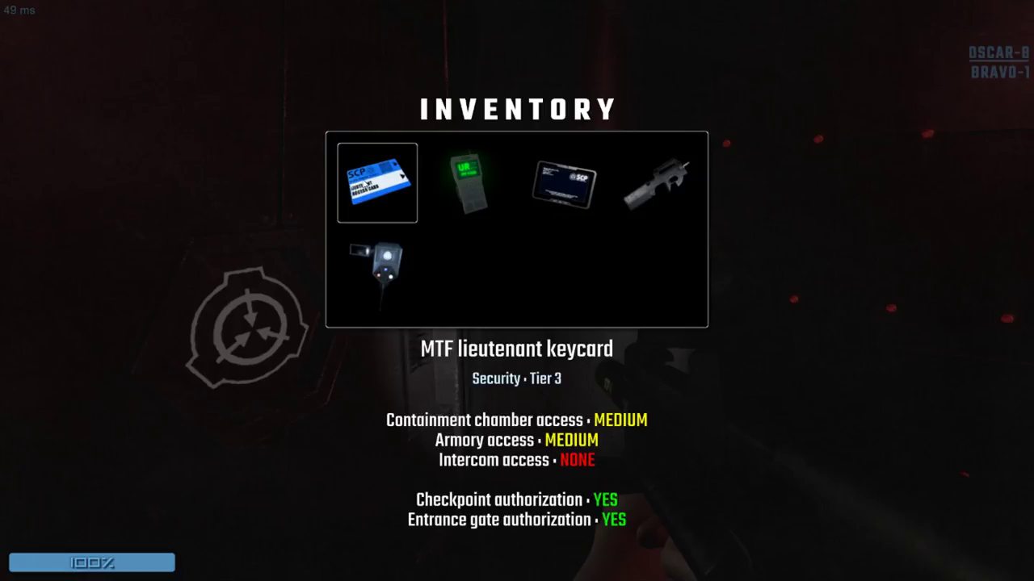
pyautogui.click(397, 173)
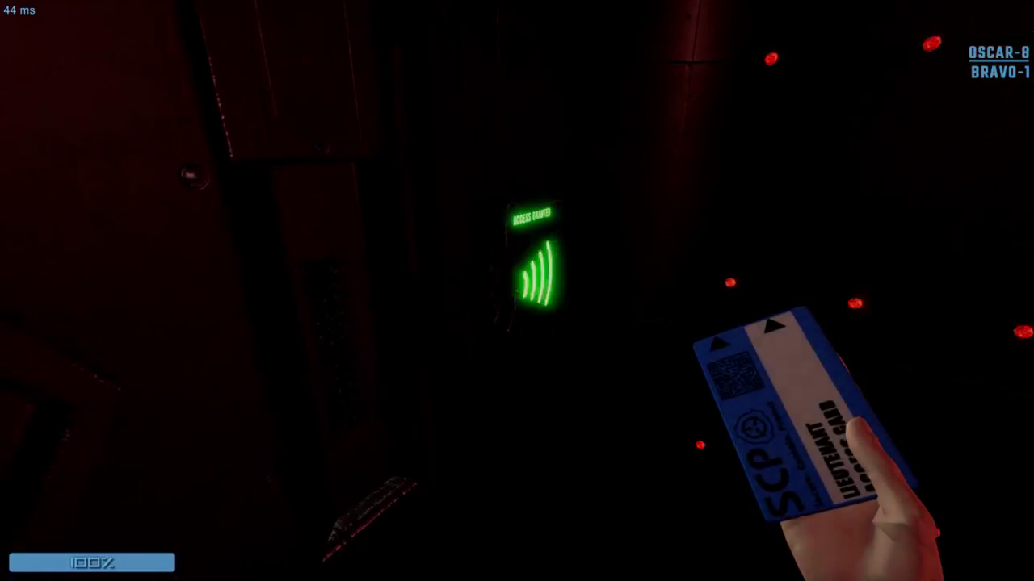
pyautogui.press('w')
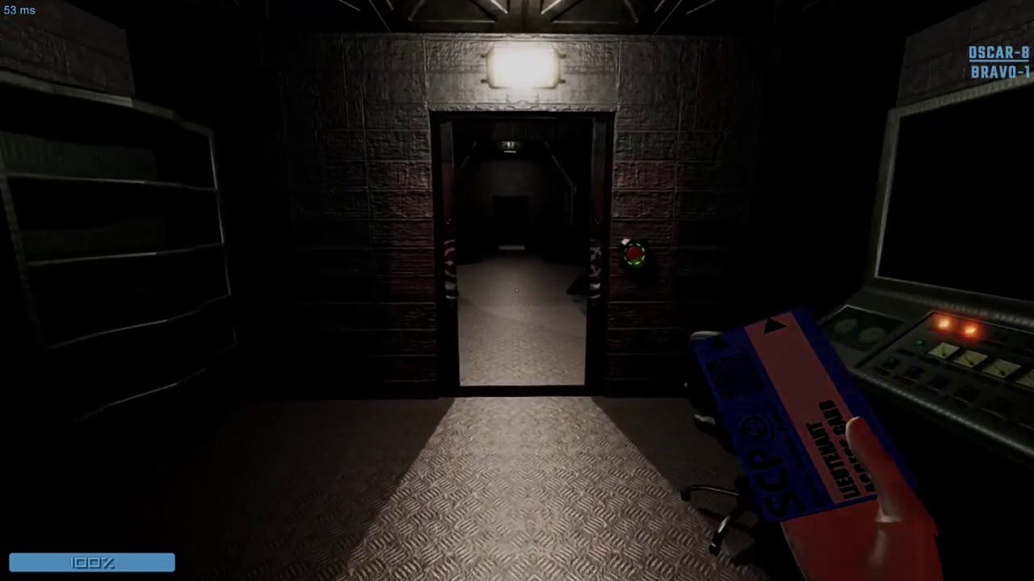
pyautogui.press('w')
pyautogui.press('w')
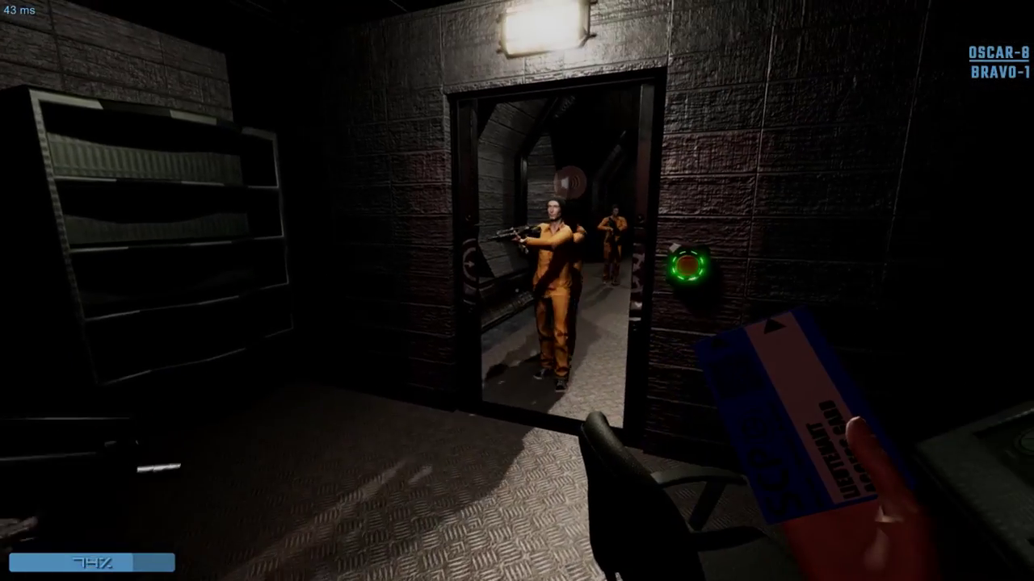
pyautogui.press('Tab')
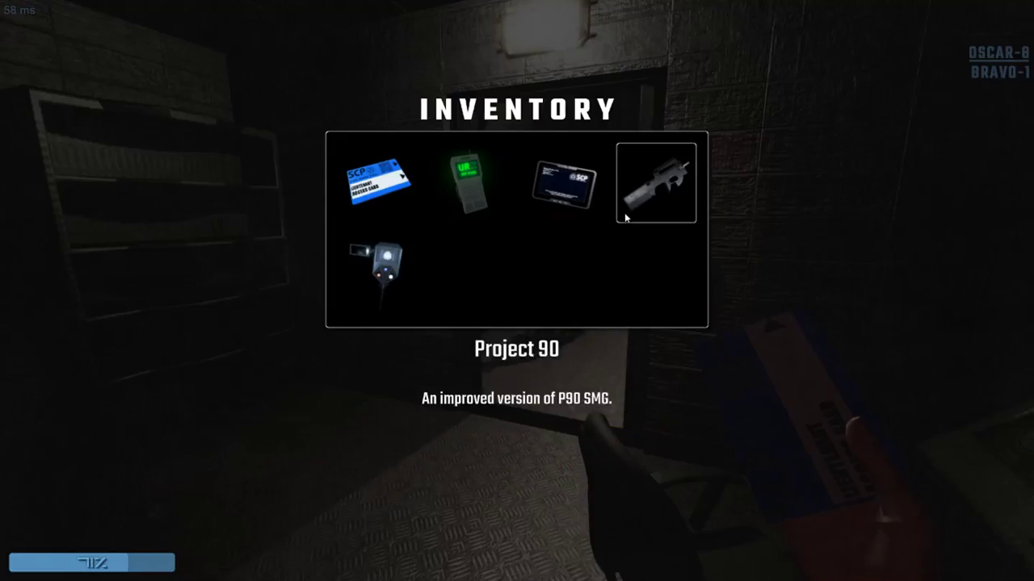
pyautogui.press('Escape')
pyautogui.press('Escape')
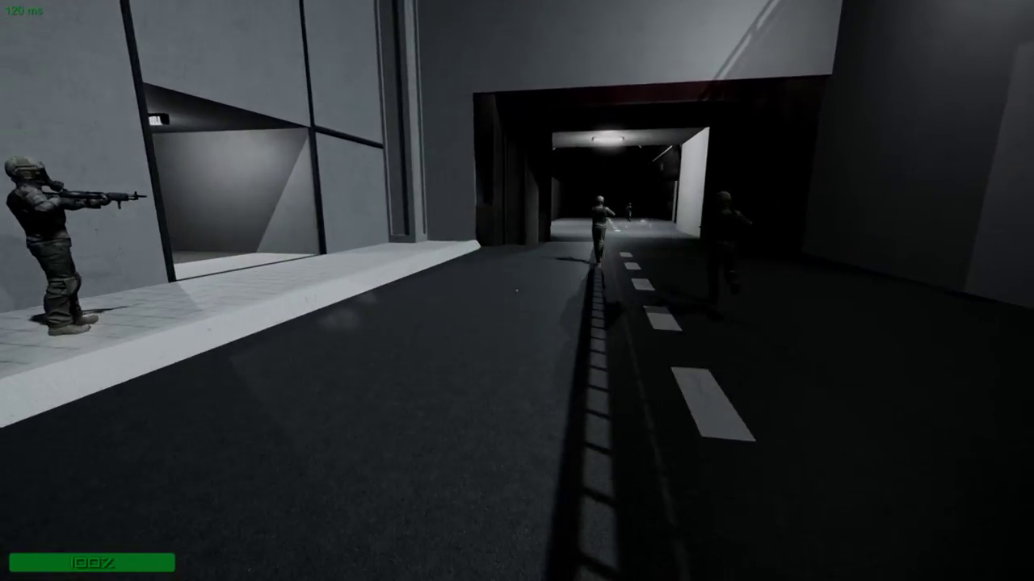
# Equip the Logicer after respawning as Chaos Insurgency.
pyautogui.press('Tab')
pyautogui.click(471, 184)
pyautogui.press('Tab')
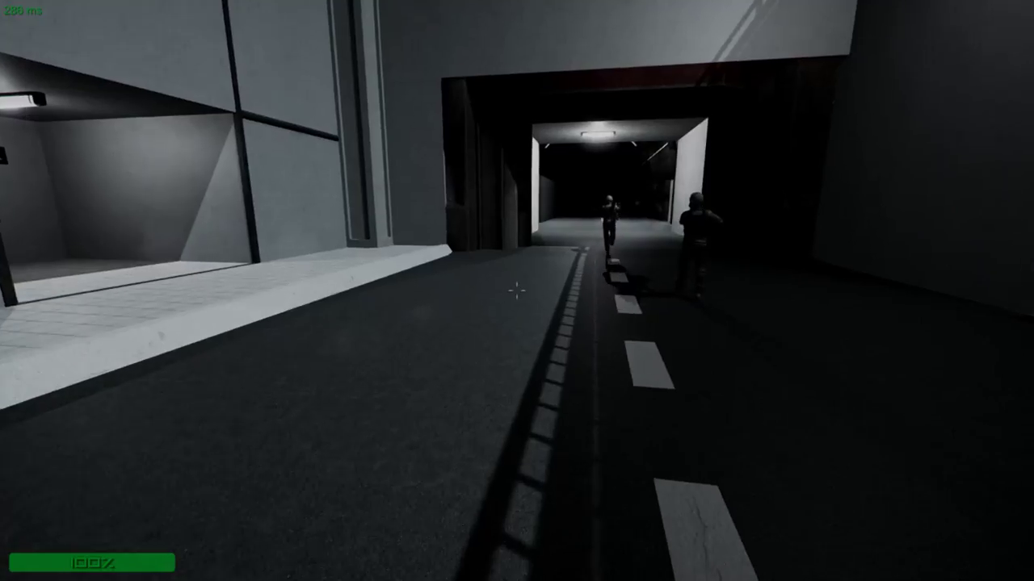
pyautogui.press('Tab')
pyautogui.click(473, 173)
# Advance along the tunnel's left wall, firing the Logicer at enemies.
pyautogui.press('w')
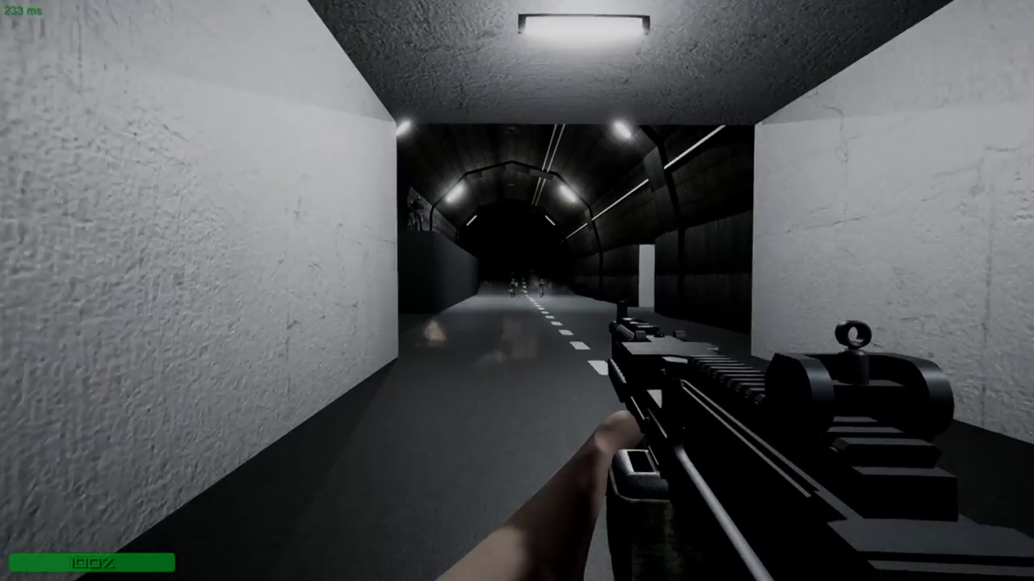
pyautogui.press('w')
pyautogui.click(517, 291)
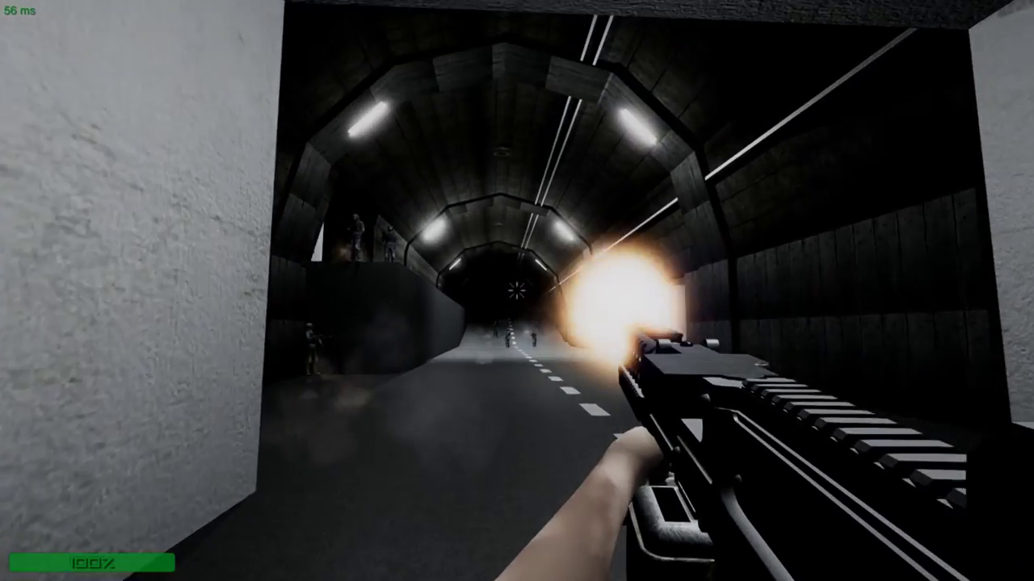
pyautogui.press('w')
pyautogui.click(517, 290)
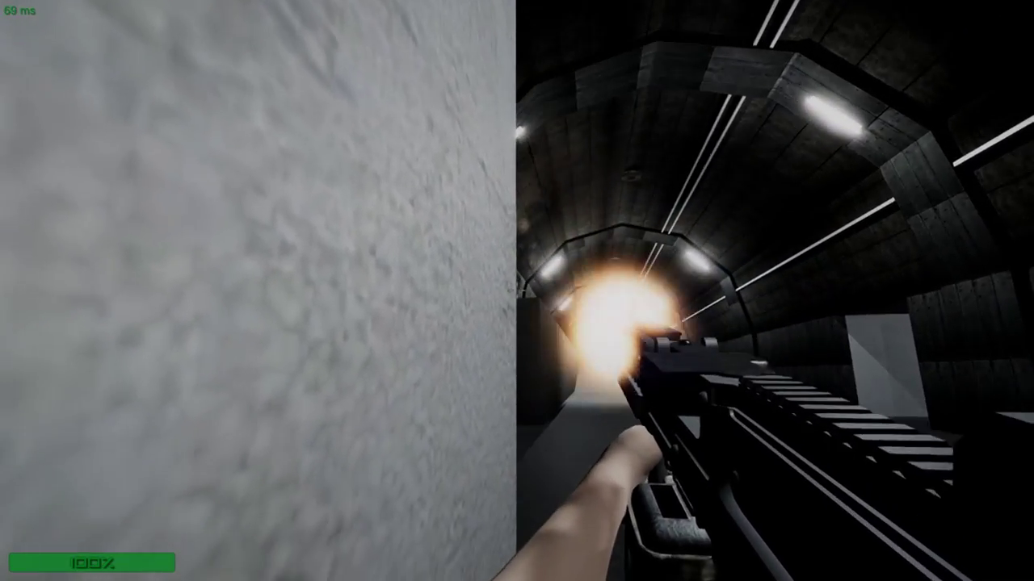
pyautogui.press('d')
pyautogui.click(517, 291)
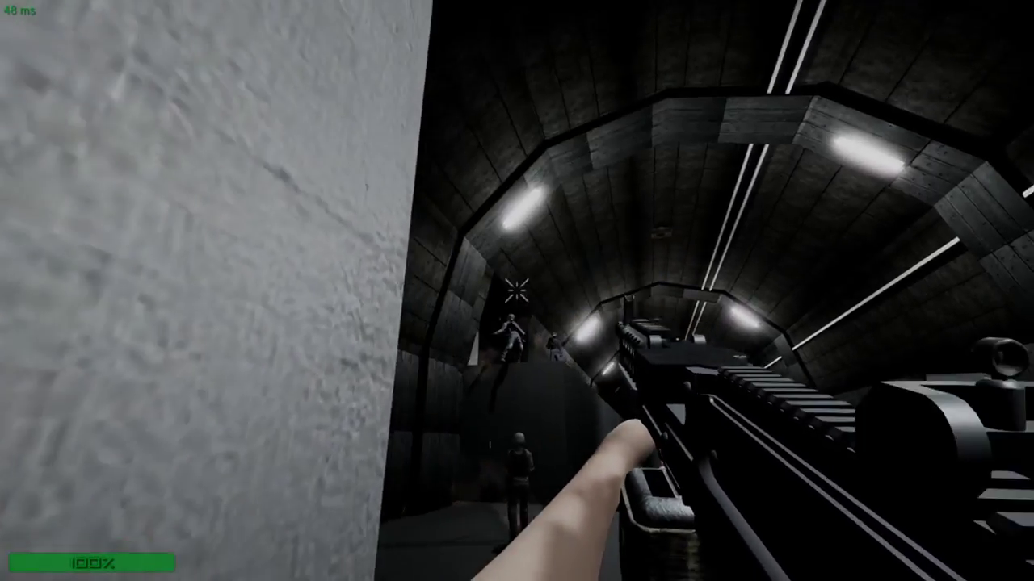
pyautogui.click(517, 290)
pyautogui.press('w')
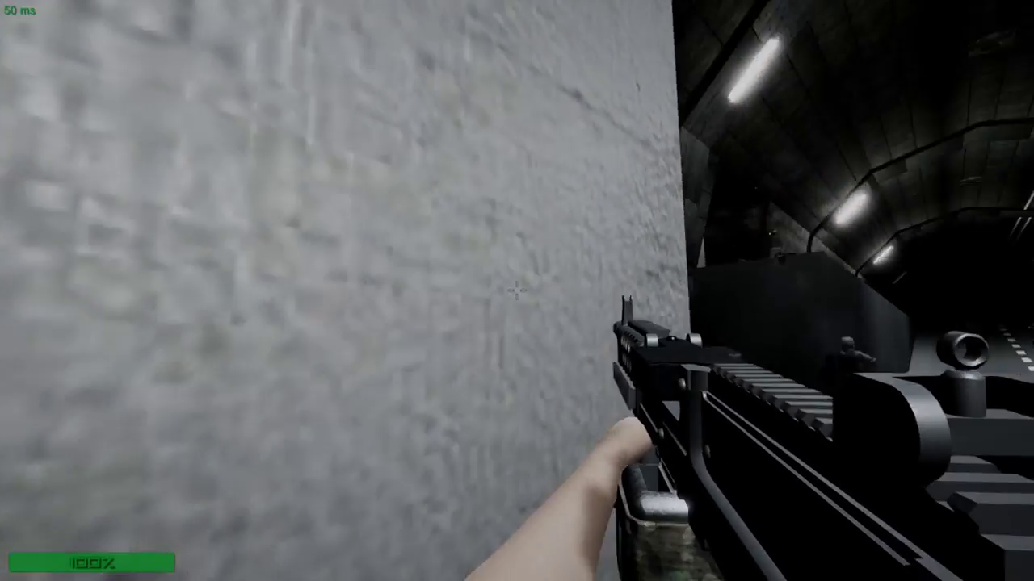
pyautogui.press('s')
pyautogui.press('w')
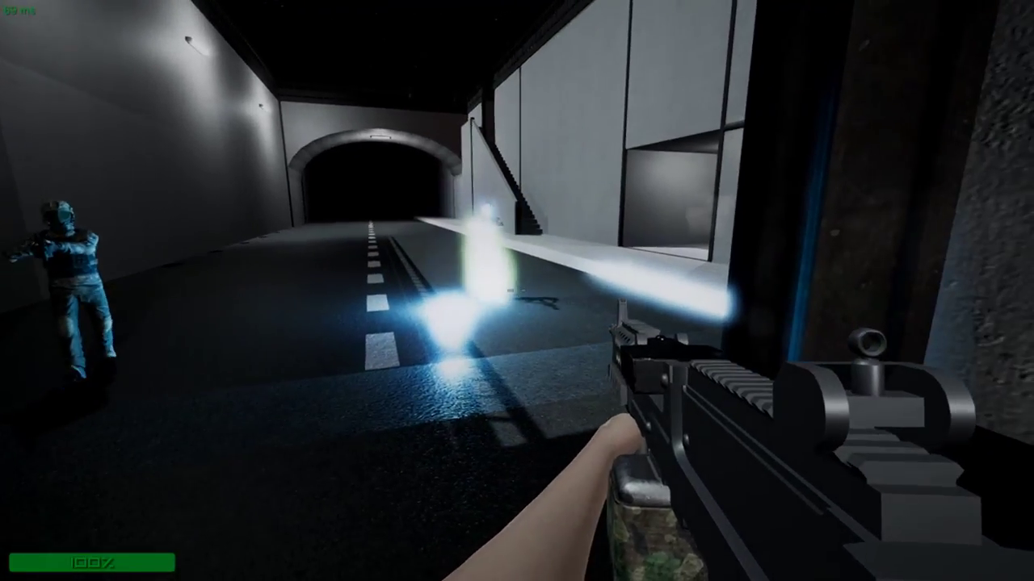
# Push down the tunnel onto the road and into the arena, shooting at enemies.
pyautogui.press('w')
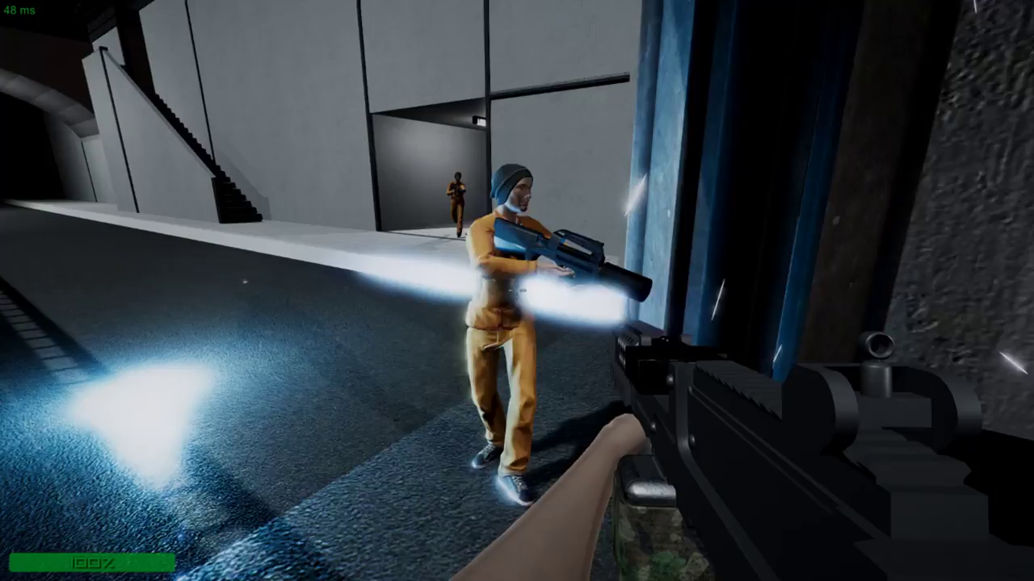
pyautogui.press('w')
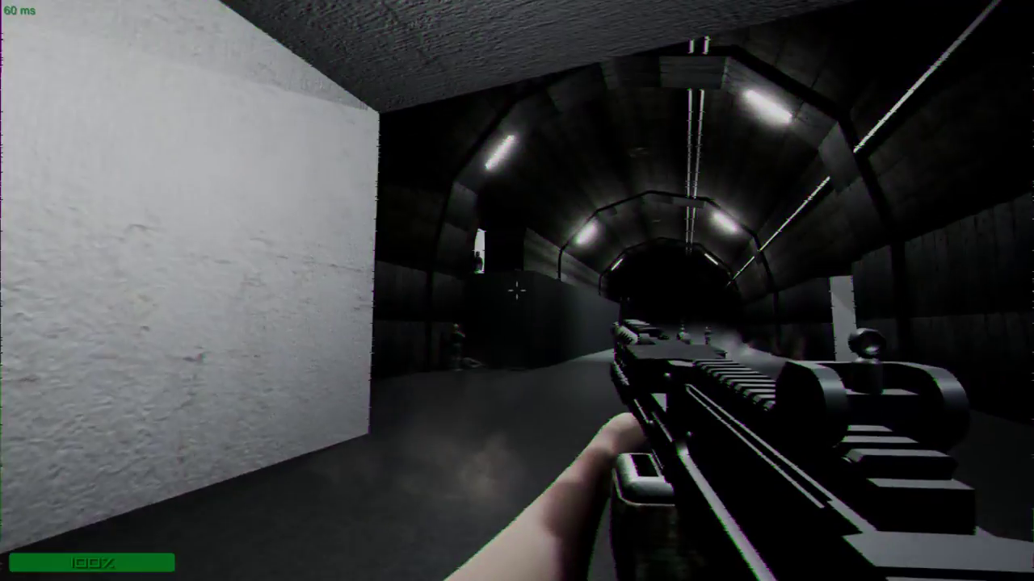
pyautogui.click(517, 291)
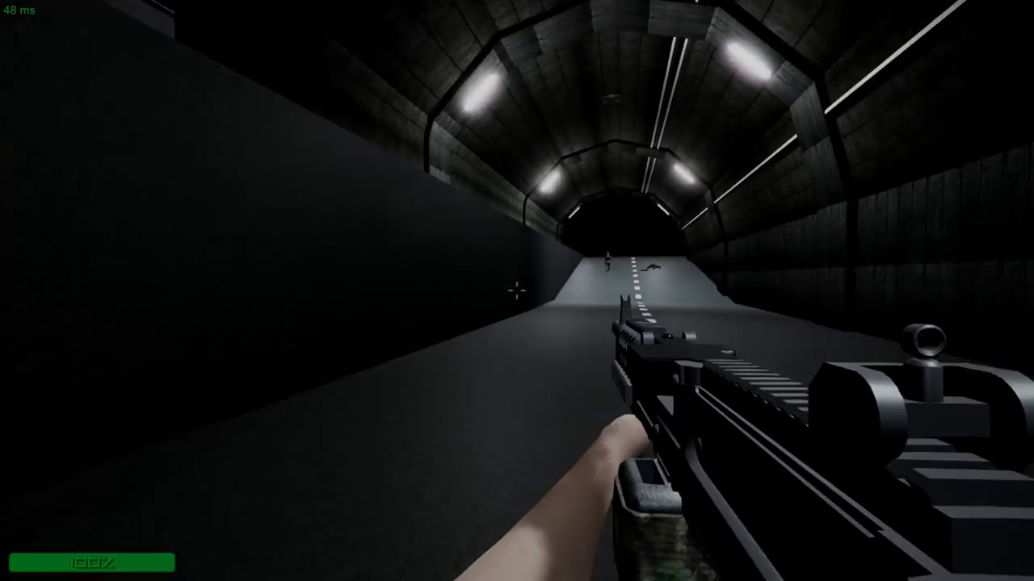
pyautogui.press('w')
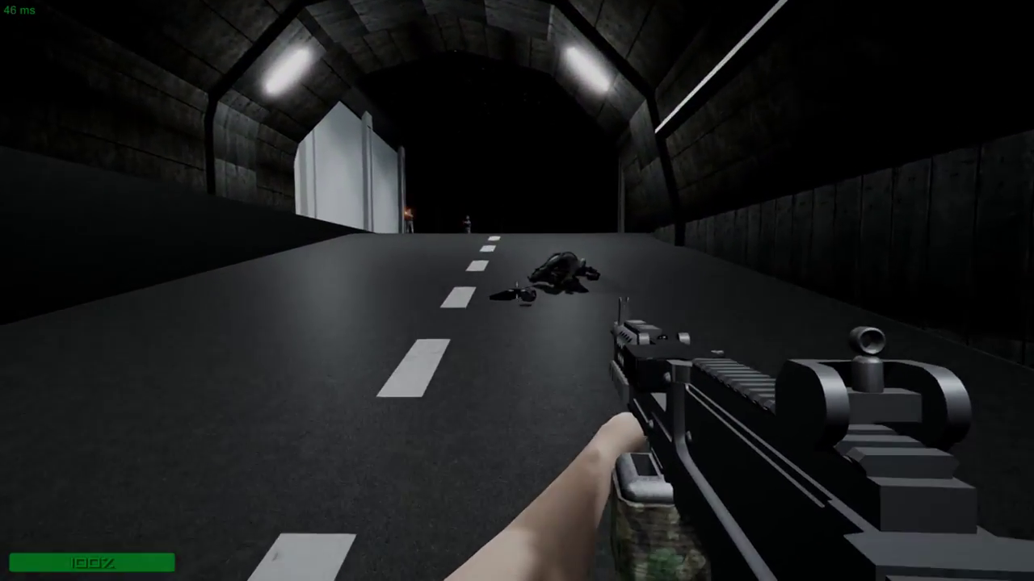
pyautogui.click(517, 291)
pyautogui.press('w')
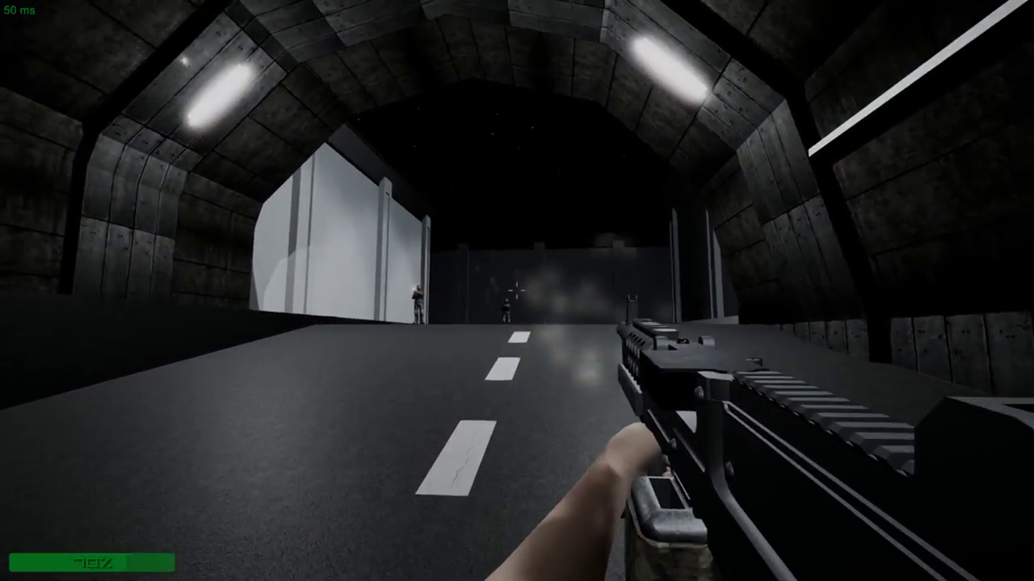
pyautogui.click(517, 290)
pyautogui.press('w')
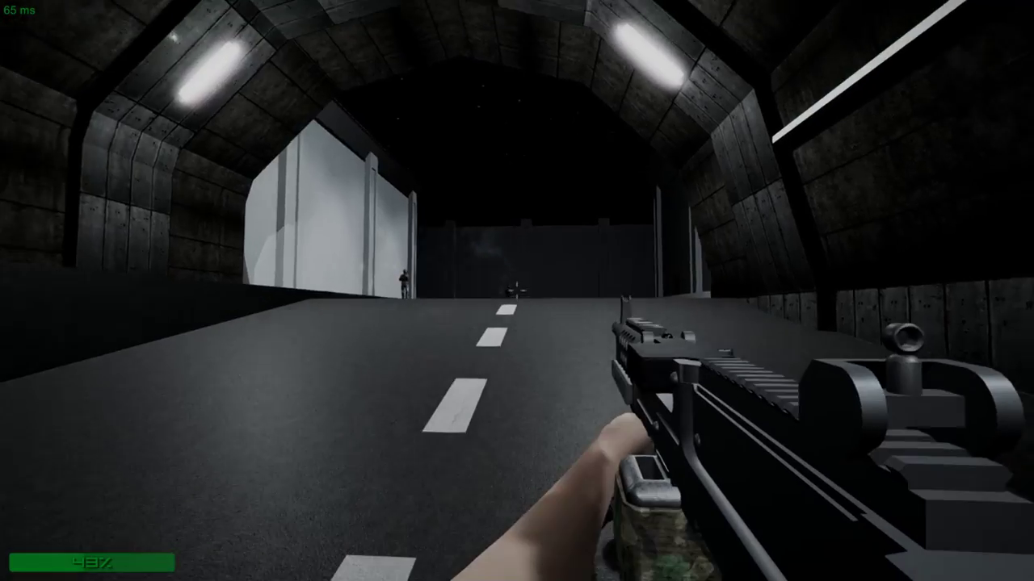
pyautogui.press('w')
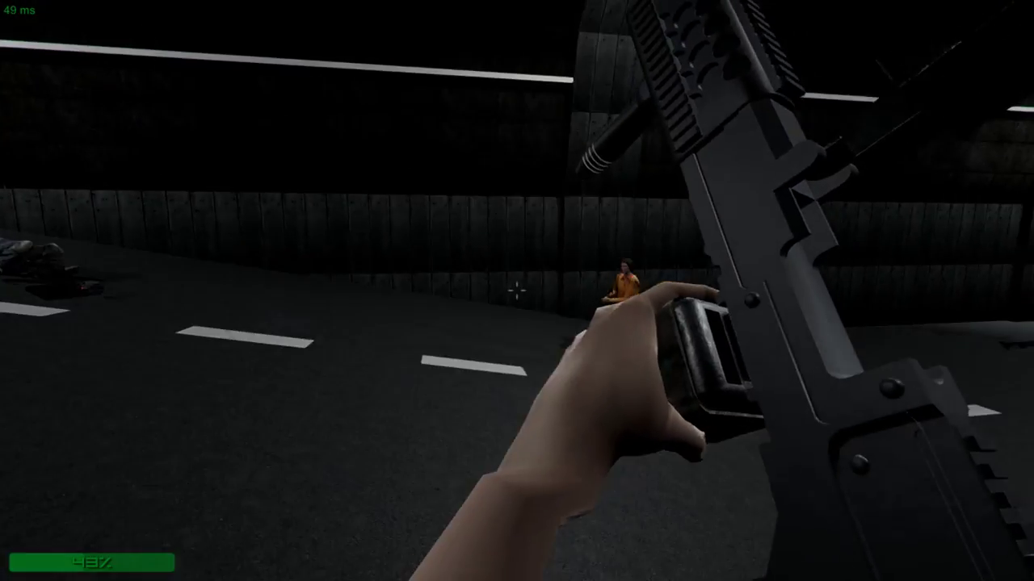
pyautogui.press('w')
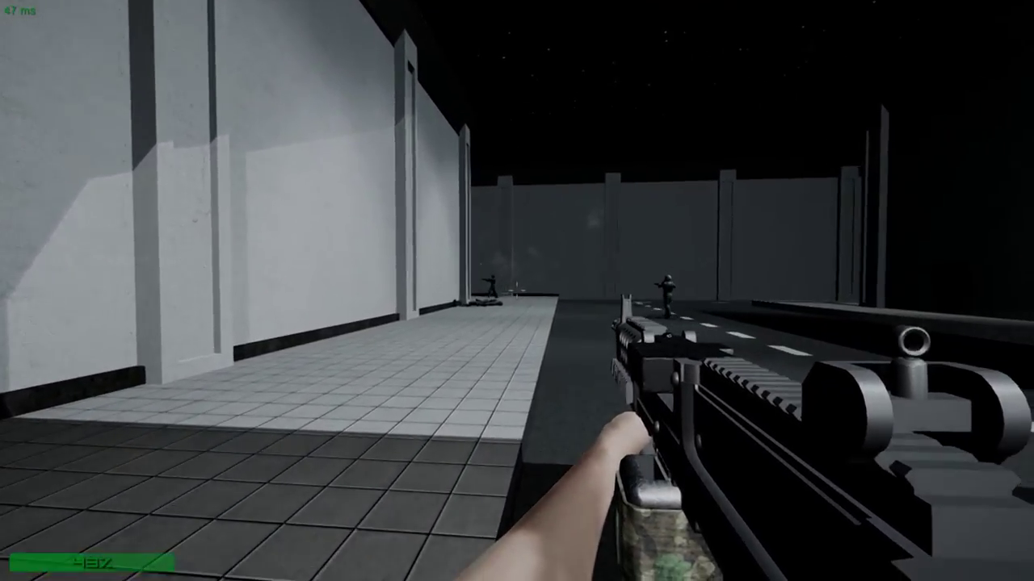
pyautogui.click(517, 291)
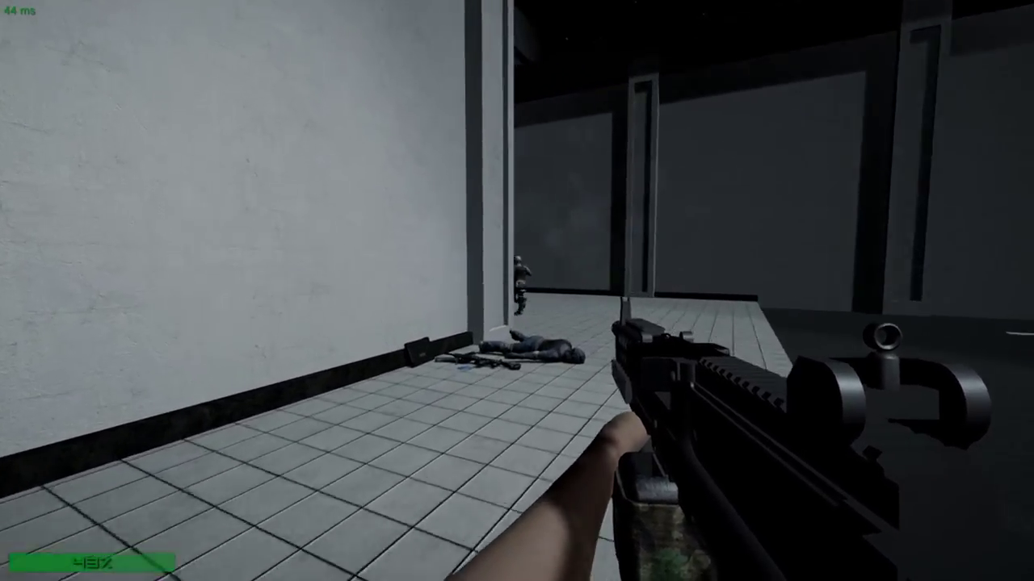
# Walk past the fallen body into the large hall beside the armed Class-D players.
pyautogui.press('w')
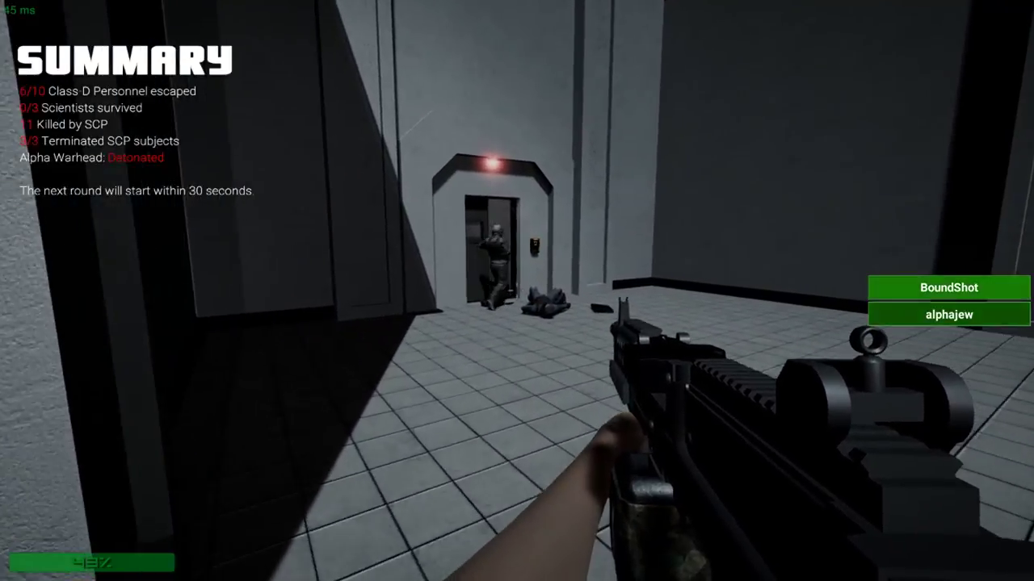
pyautogui.press('w')
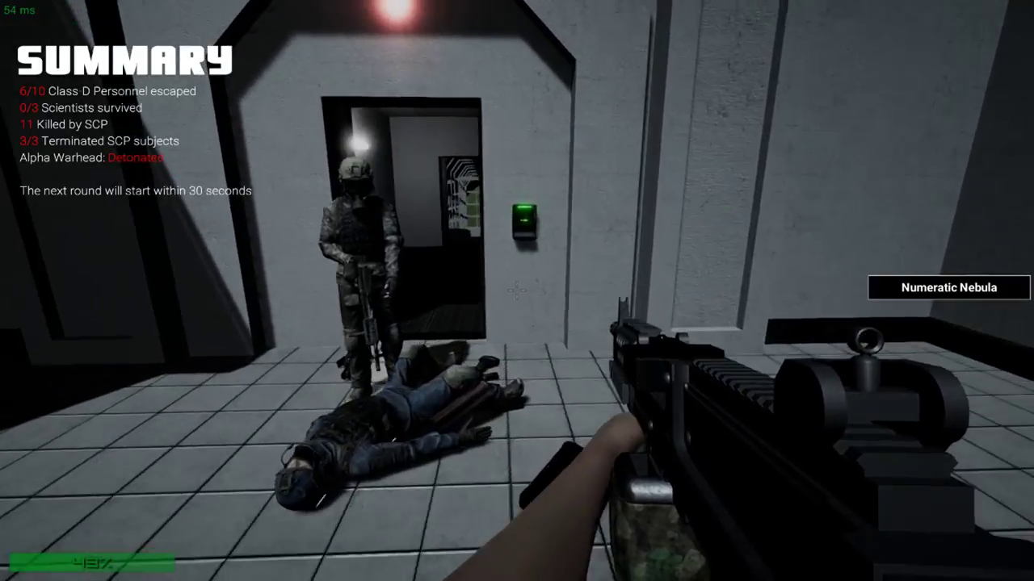
pyautogui.press('w')
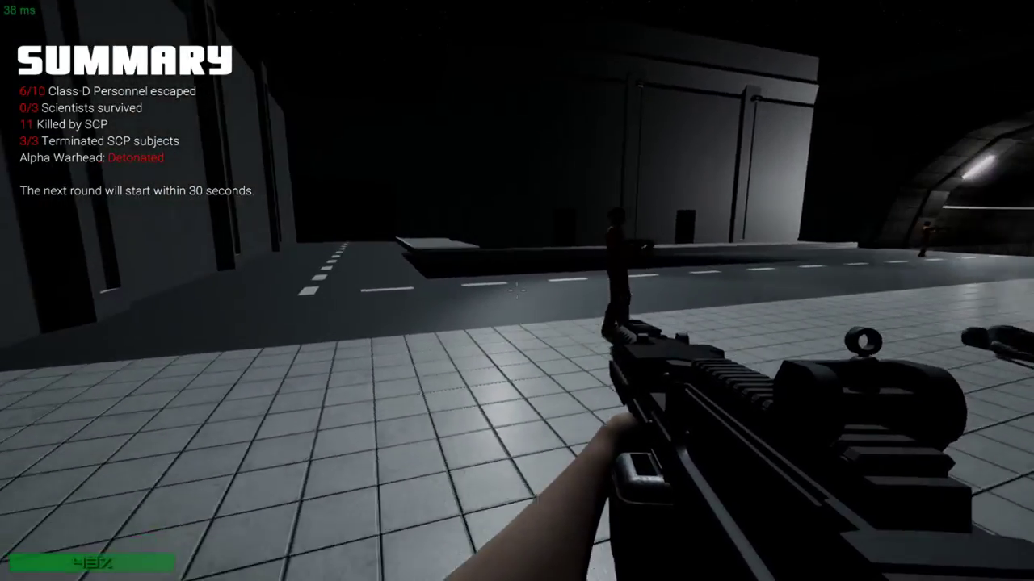
pyautogui.press('w')
pyautogui.press('w')
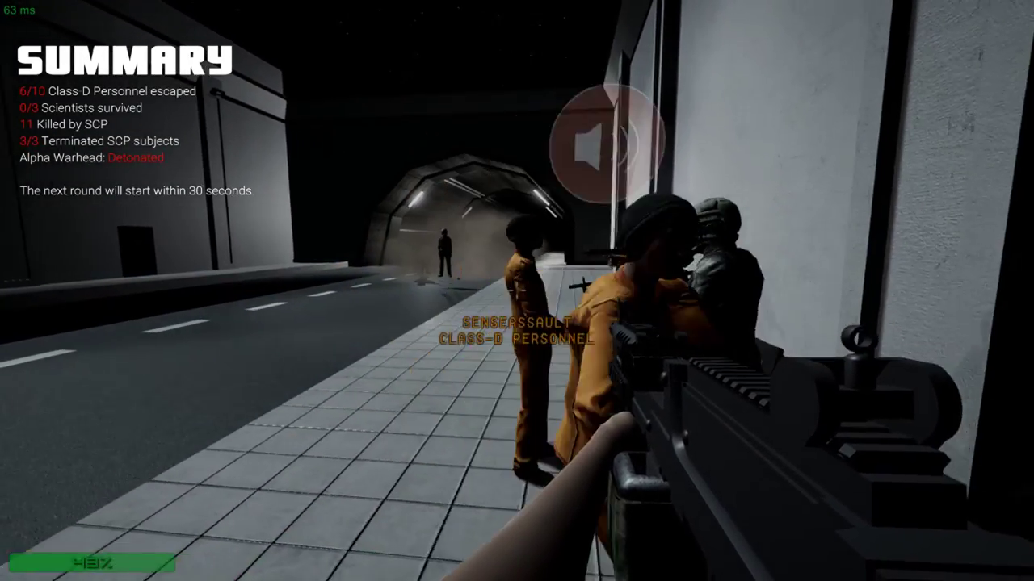
pyautogui.press('w')
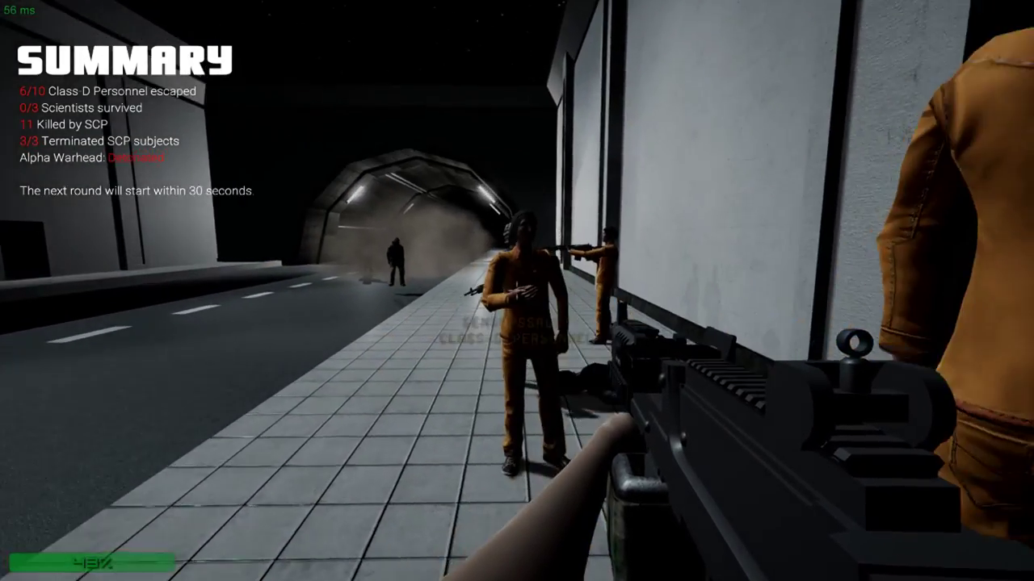
pyautogui.press('w')
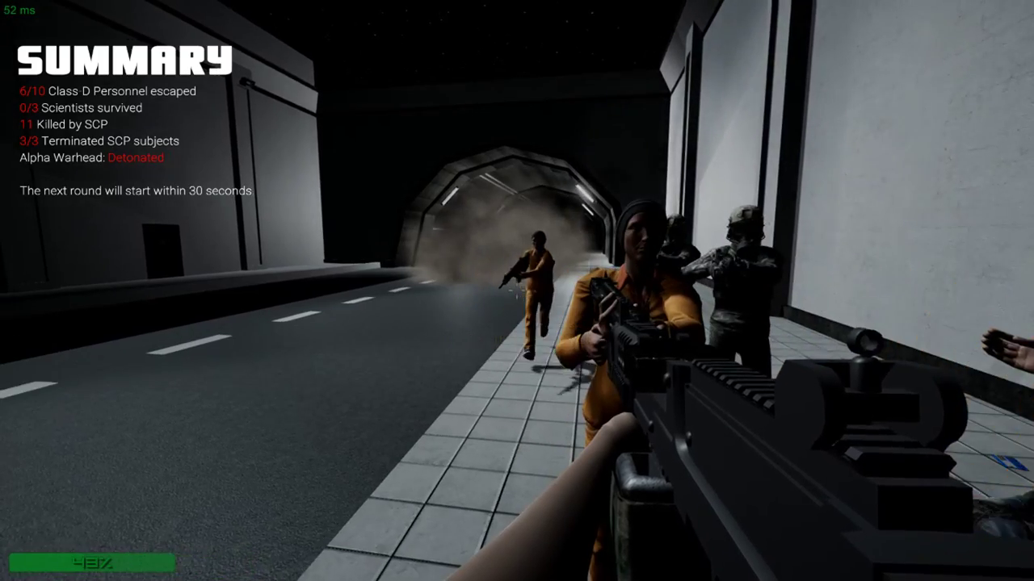
# Follow the Class-D player through the doorway and along the caged walkway.
pyautogui.press('w')
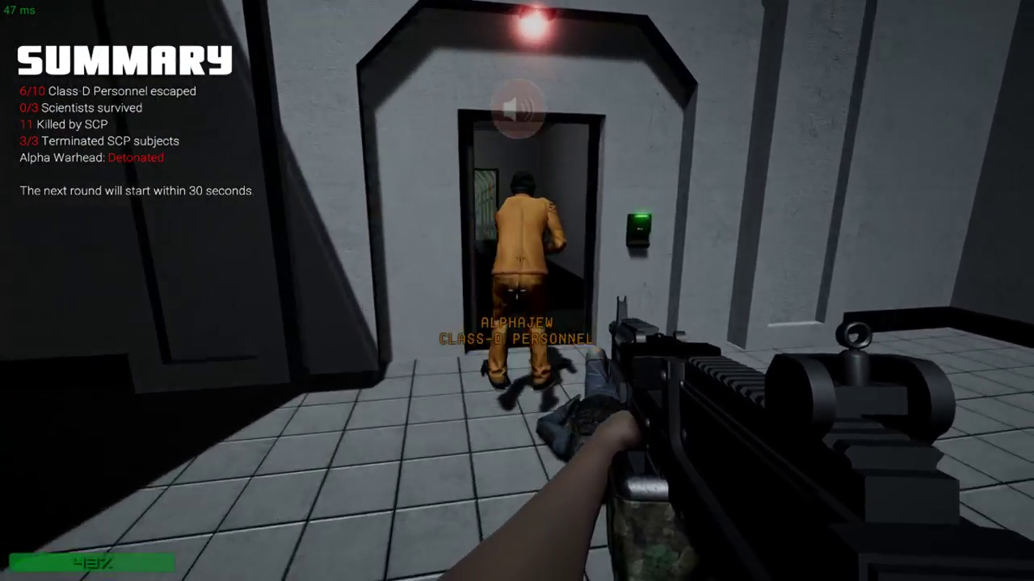
pyautogui.press('w')
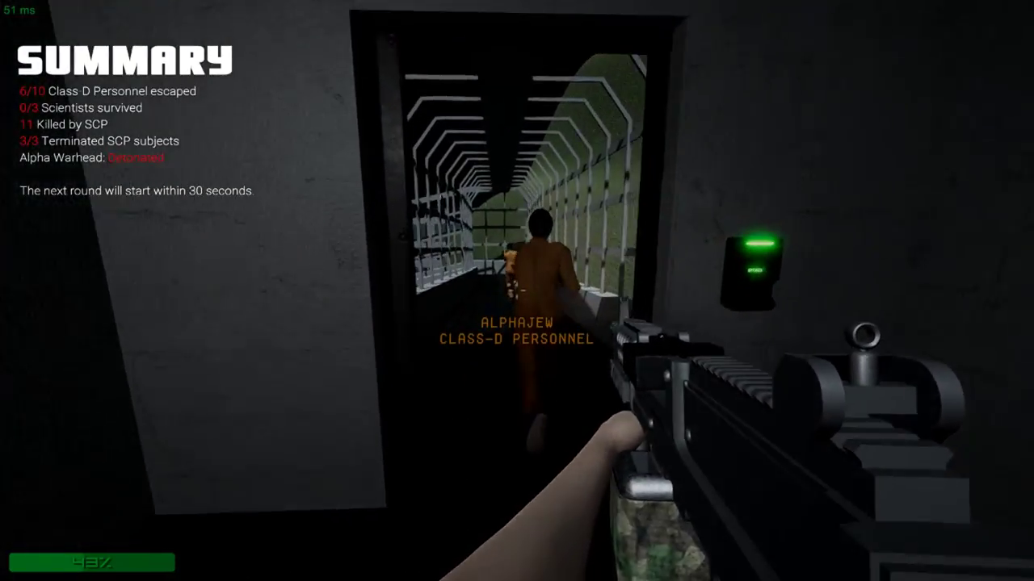
pyautogui.press('w')
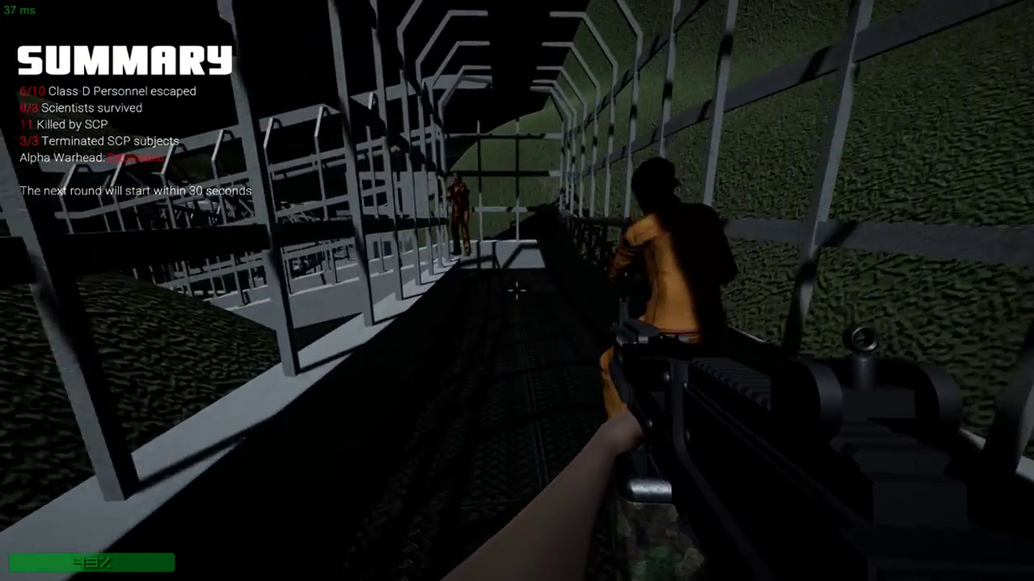
pyautogui.press('w')
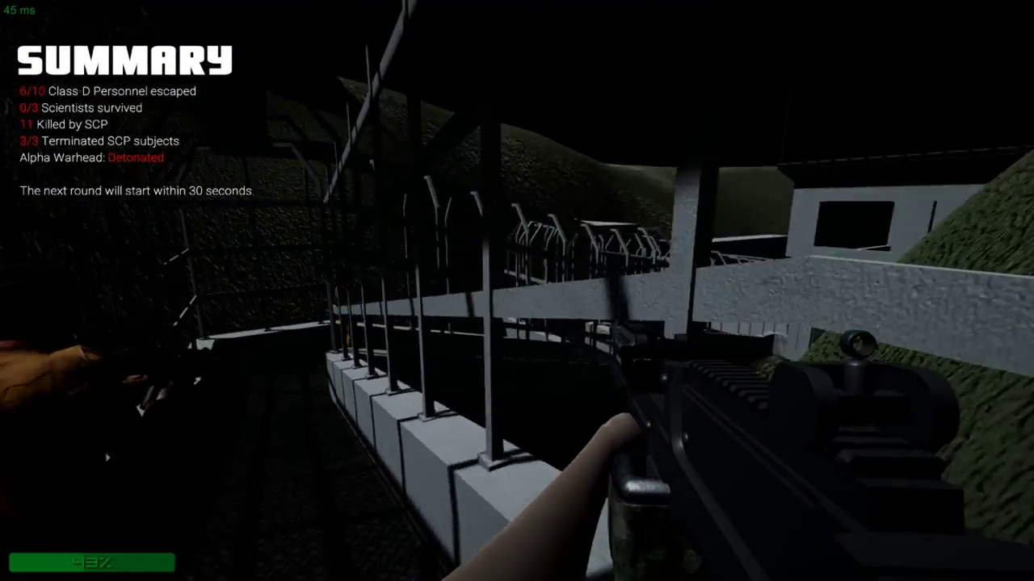
pyautogui.press('w')
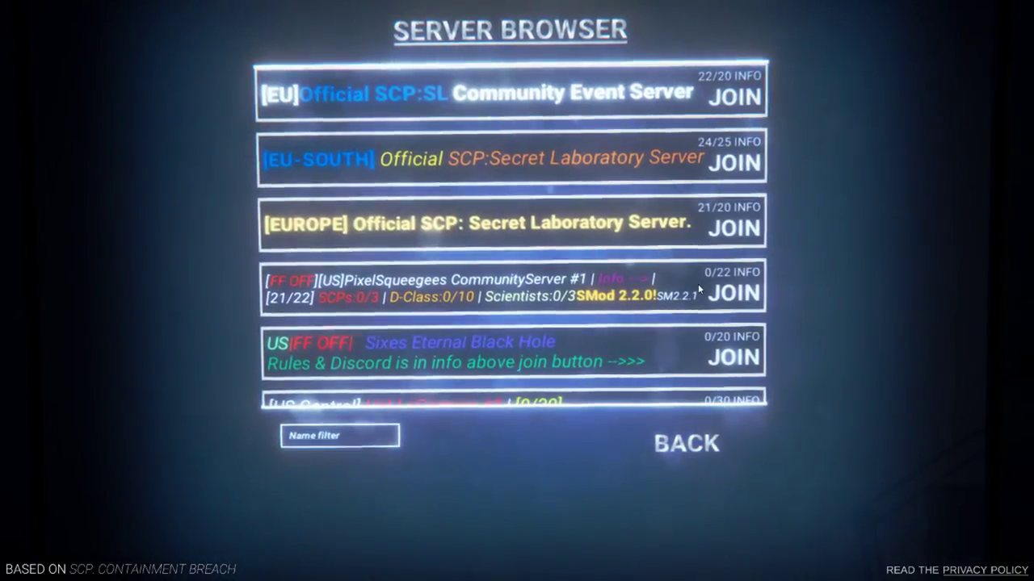
# Join the PixelSqueegees community server from the server browser.
pyautogui.click(746, 275)
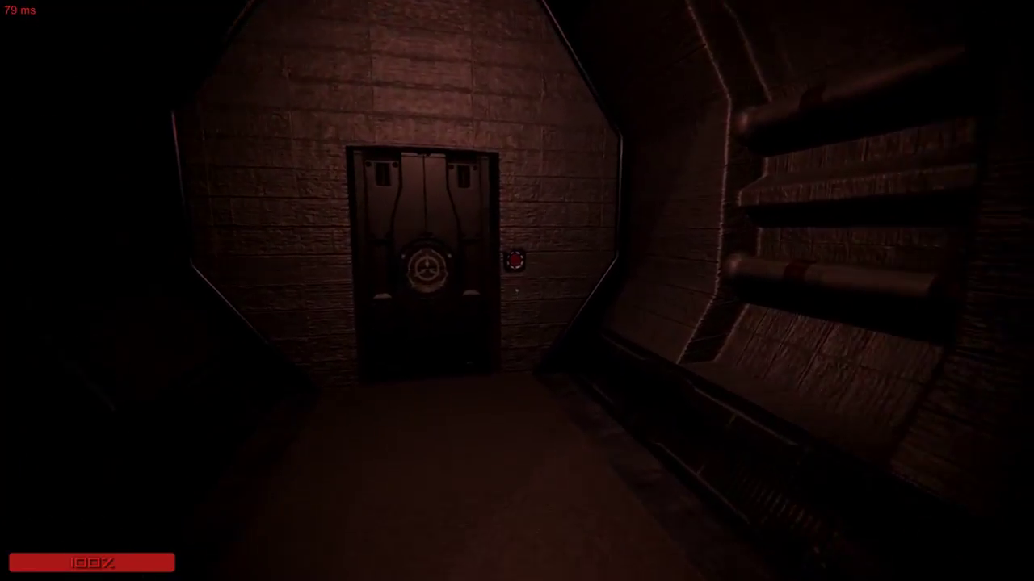
# Open the facility door and walk the red-lit corridor past the SCP-106 poster to the dark doorway.
pyautogui.click(516, 291)
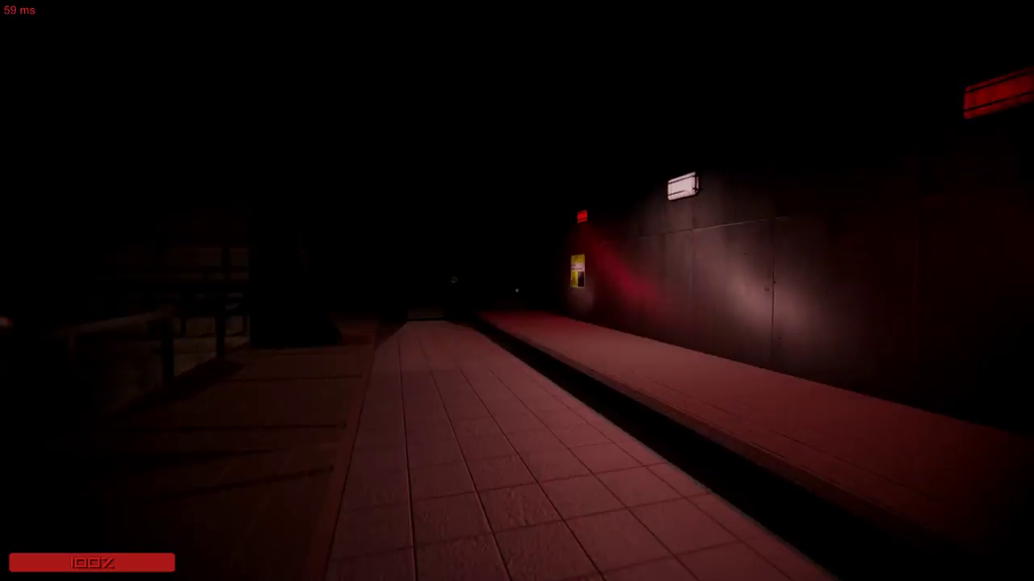
pyautogui.press('w')
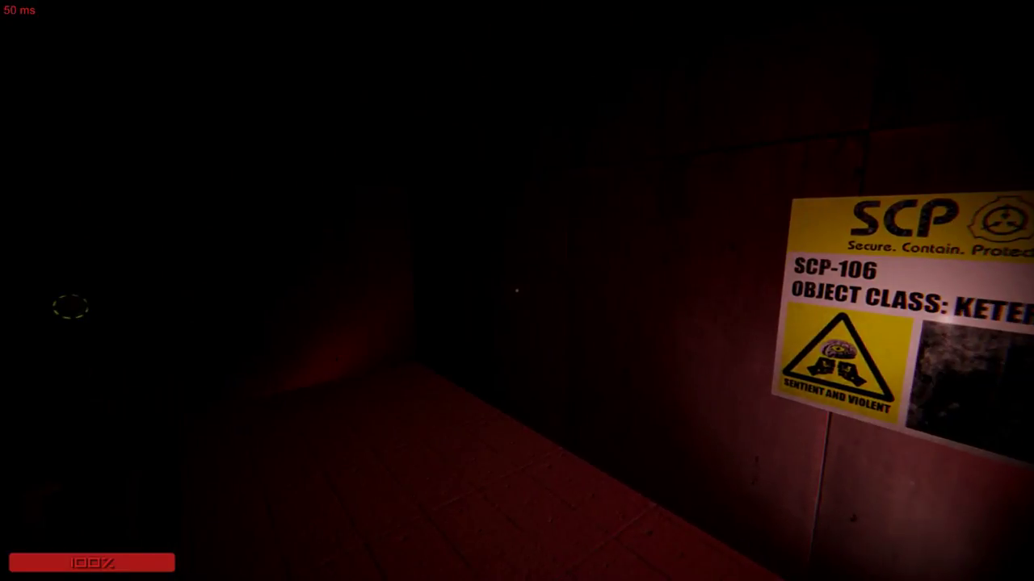
pyautogui.press('w')
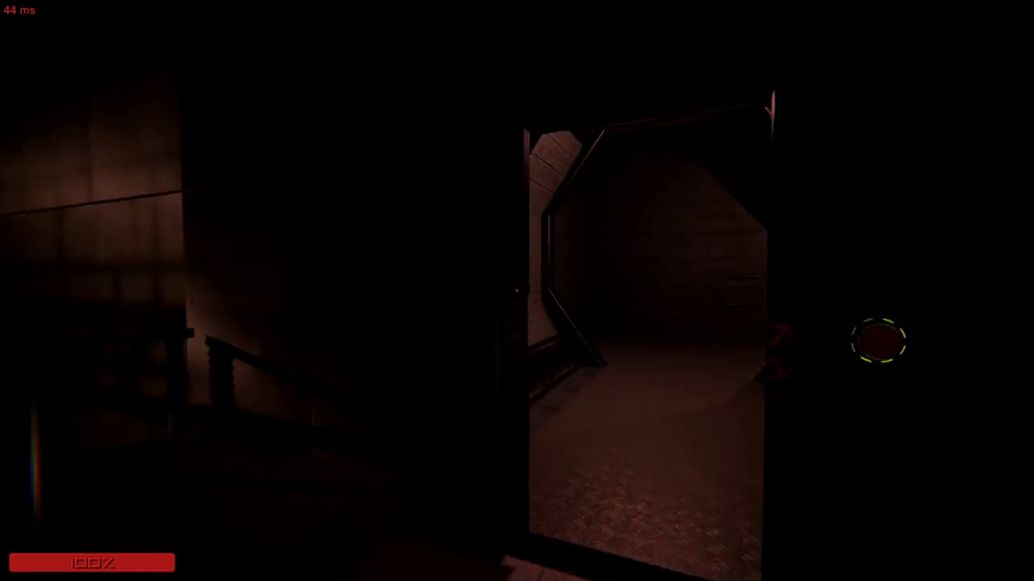
# Cross the metal catwalk toward the platform with the armed figure.
pyautogui.press('w')
pyautogui.press('w')
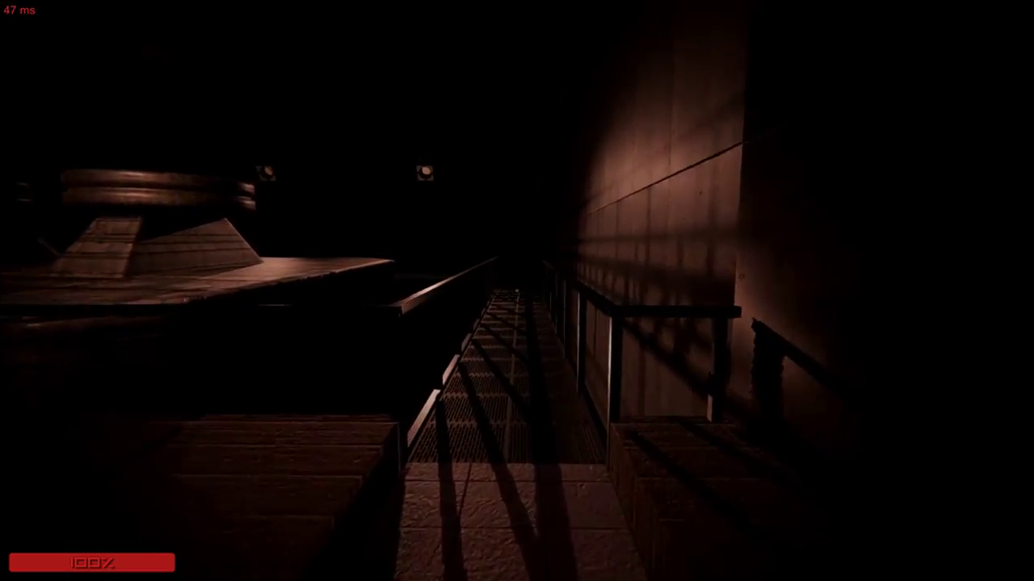
pyautogui.press('w')
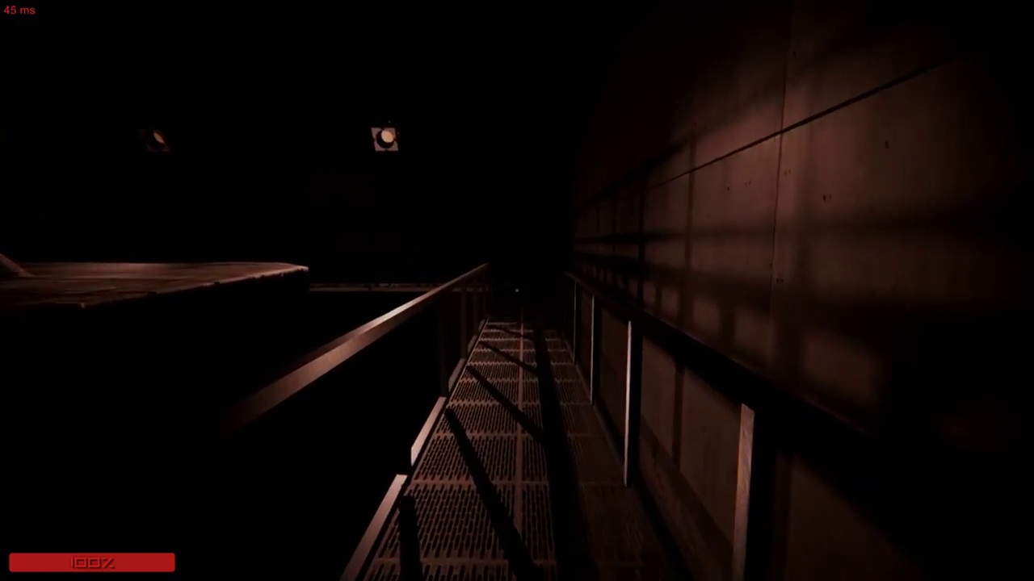
pyautogui.press('w')
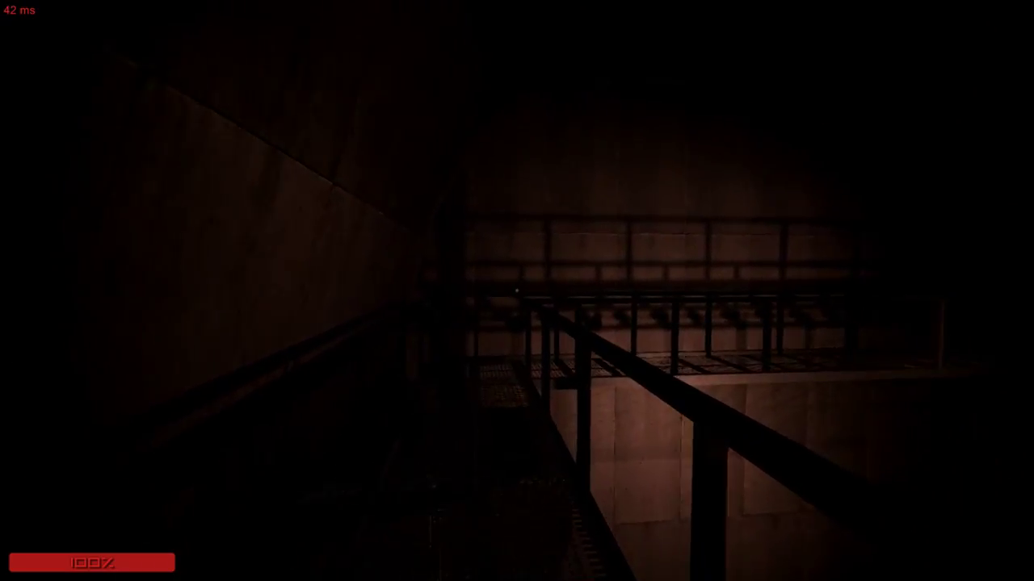
pyautogui.press('w')
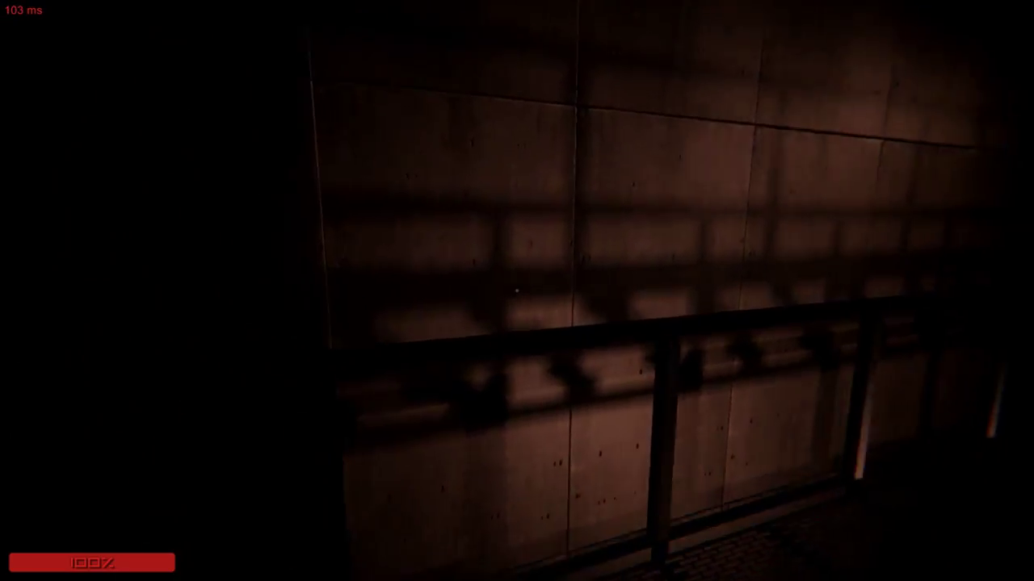
pyautogui.press('w')
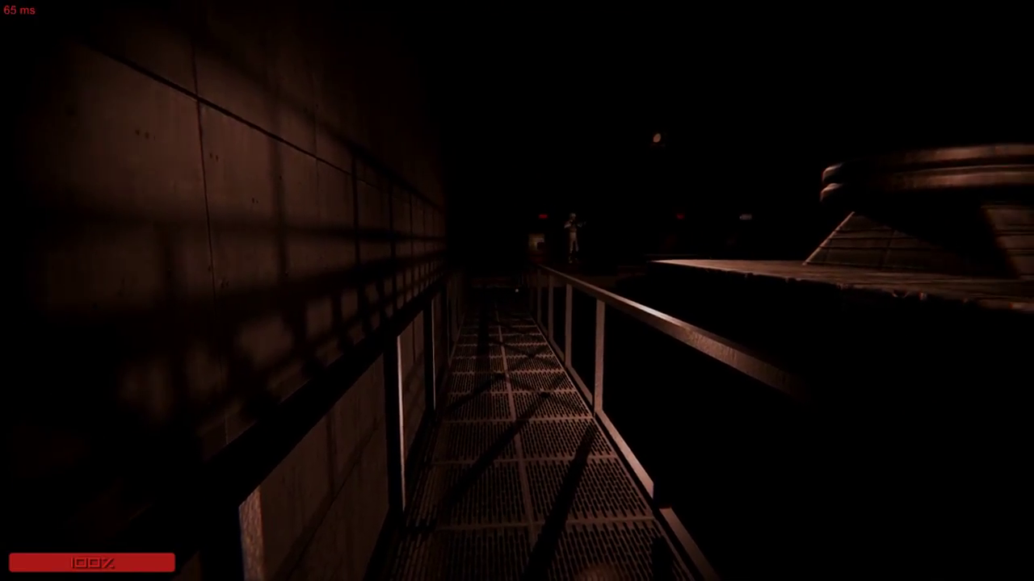
pyautogui.press('w')
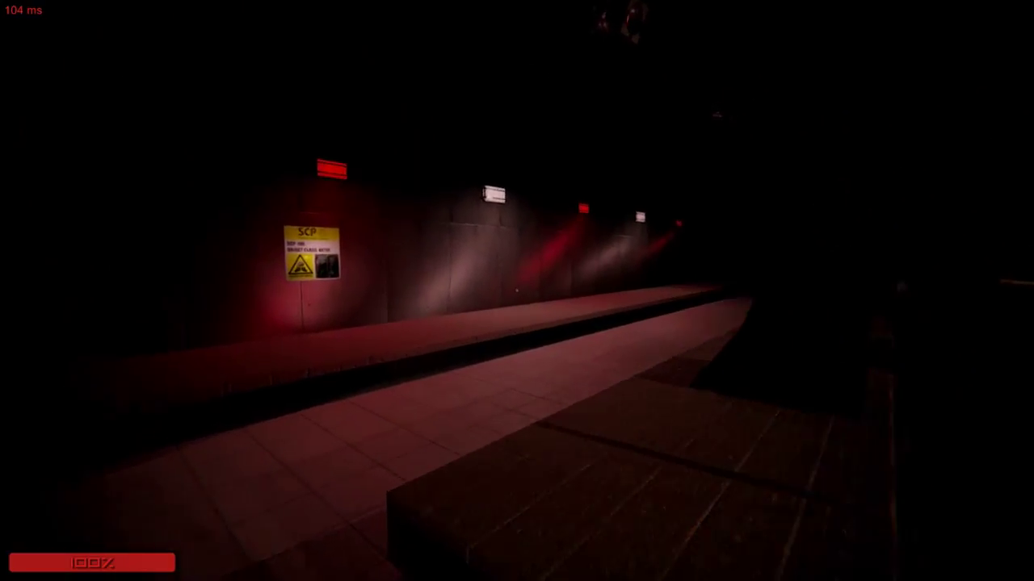
pyautogui.press('w')
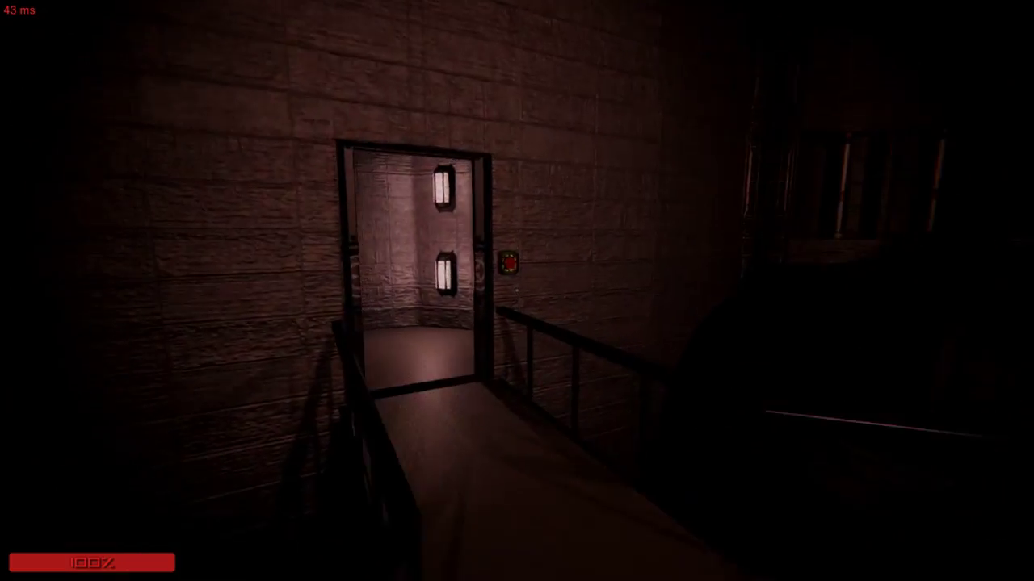
# Ride the elevator down to the server room and pick up the card from the floor.
pyautogui.press('w')
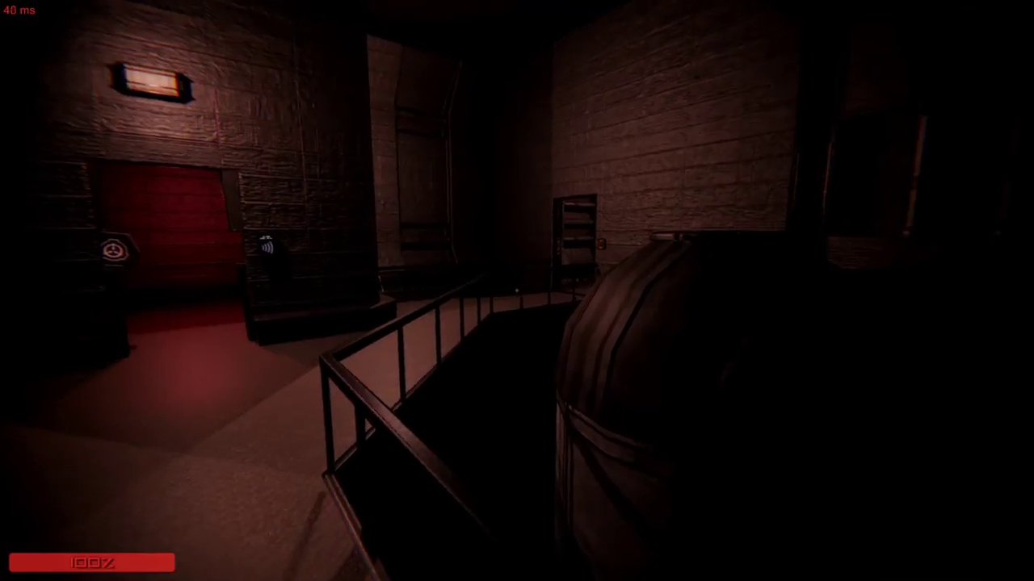
pyautogui.press('w')
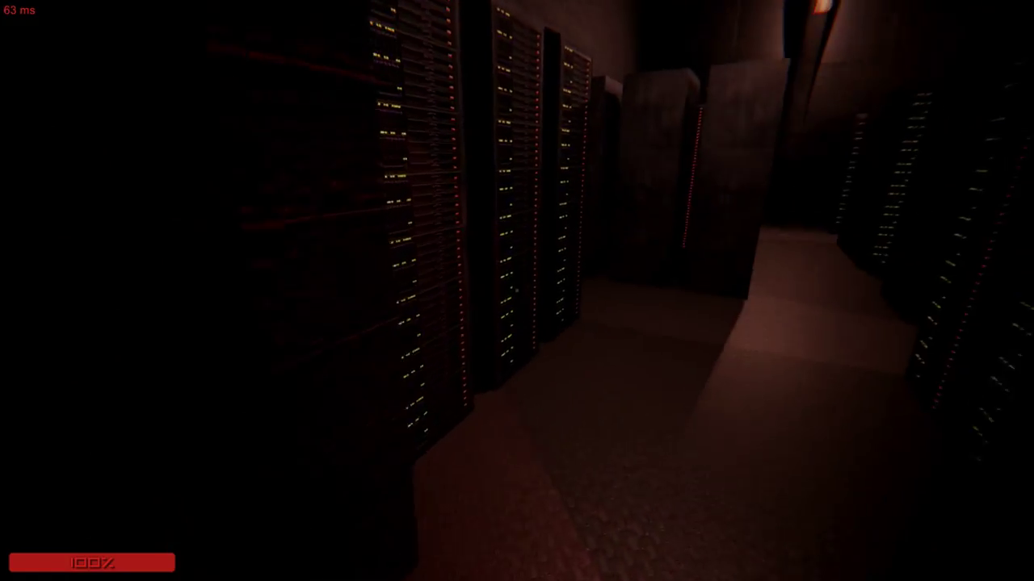
pyautogui.press('w')
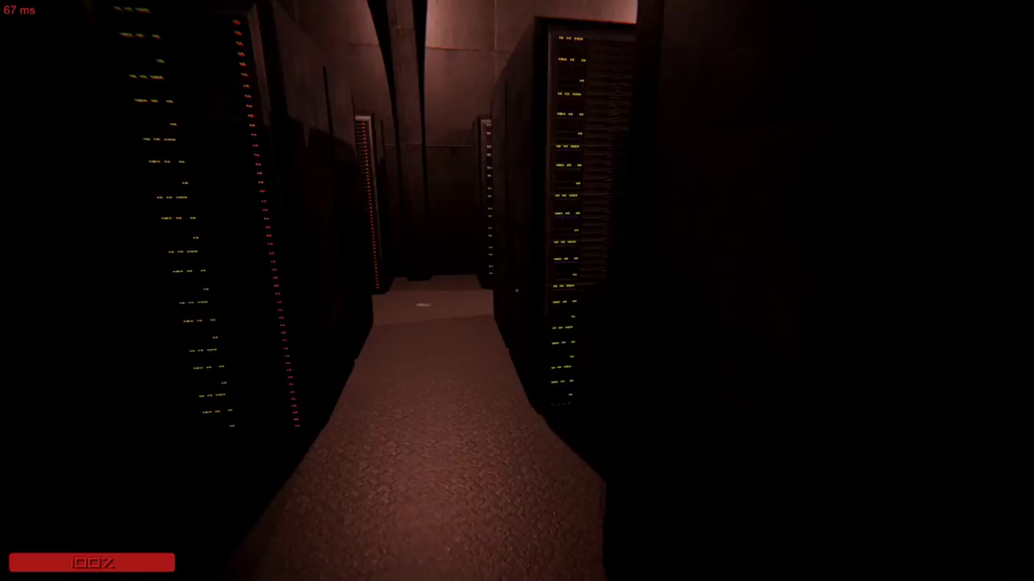
pyautogui.press('w')
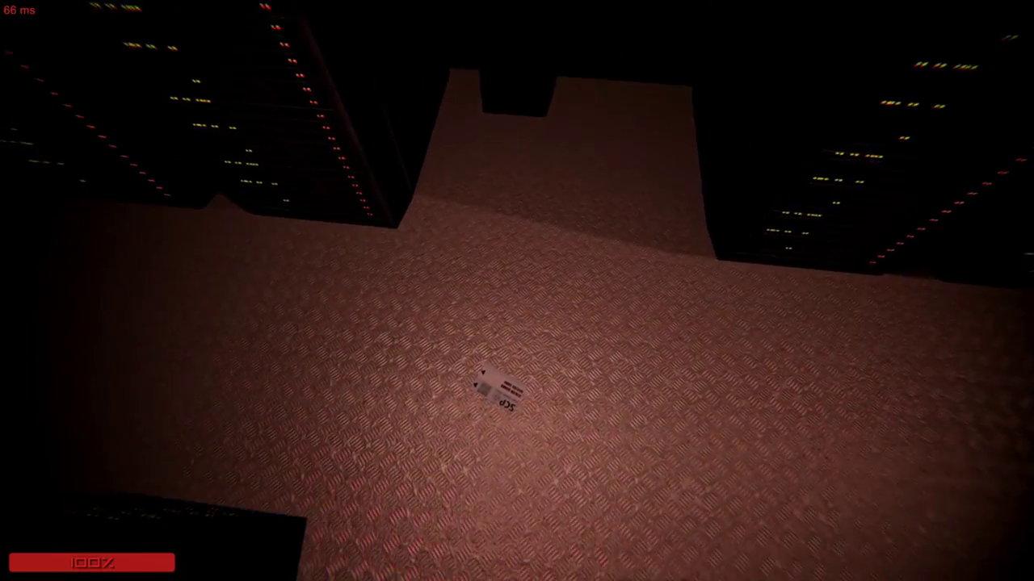
pyautogui.press('e')
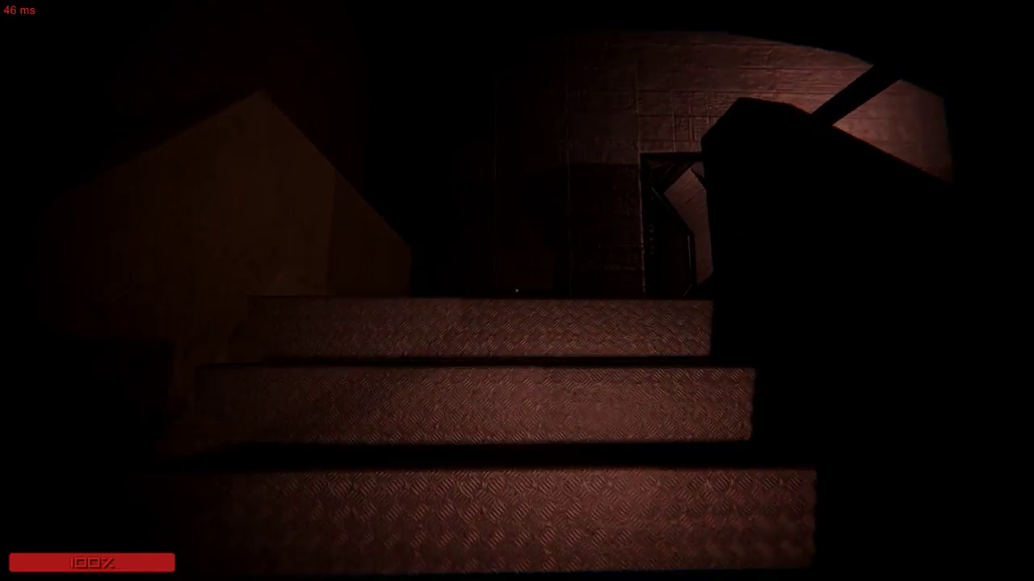
# Walk through the doorway and octagonal corridors into the wider room.
pyautogui.press('w')
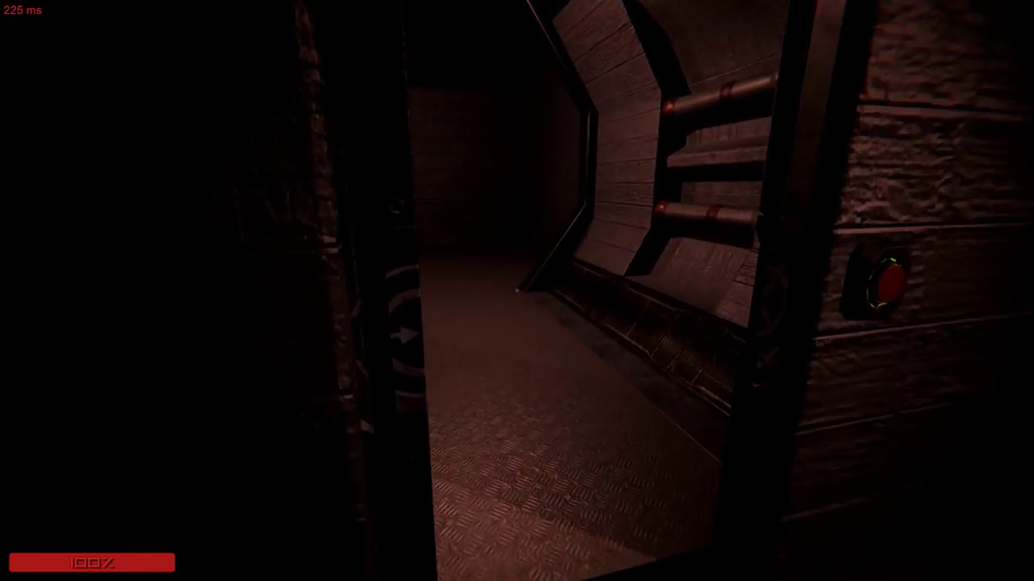
pyautogui.press('w')
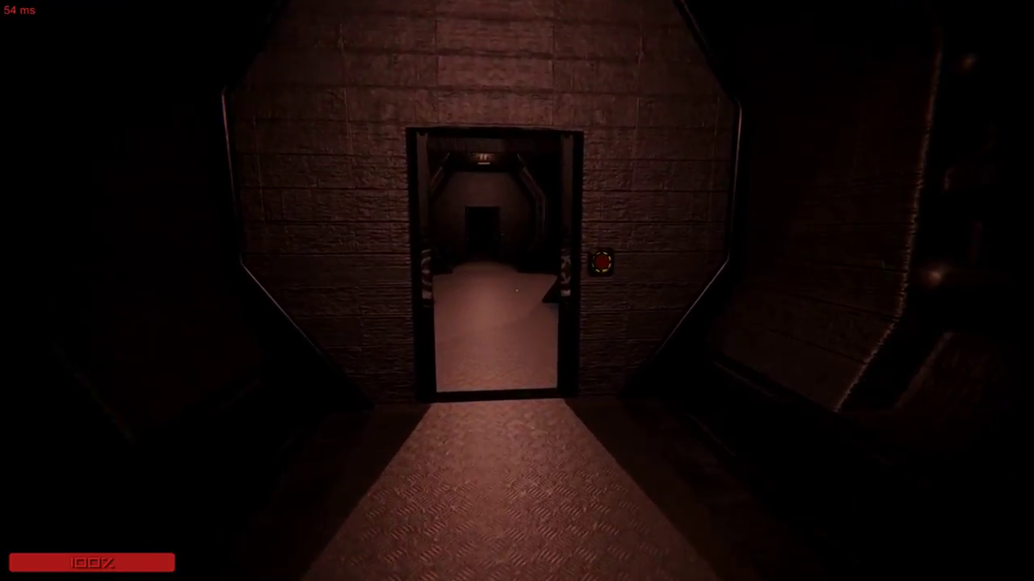
pyautogui.press('w')
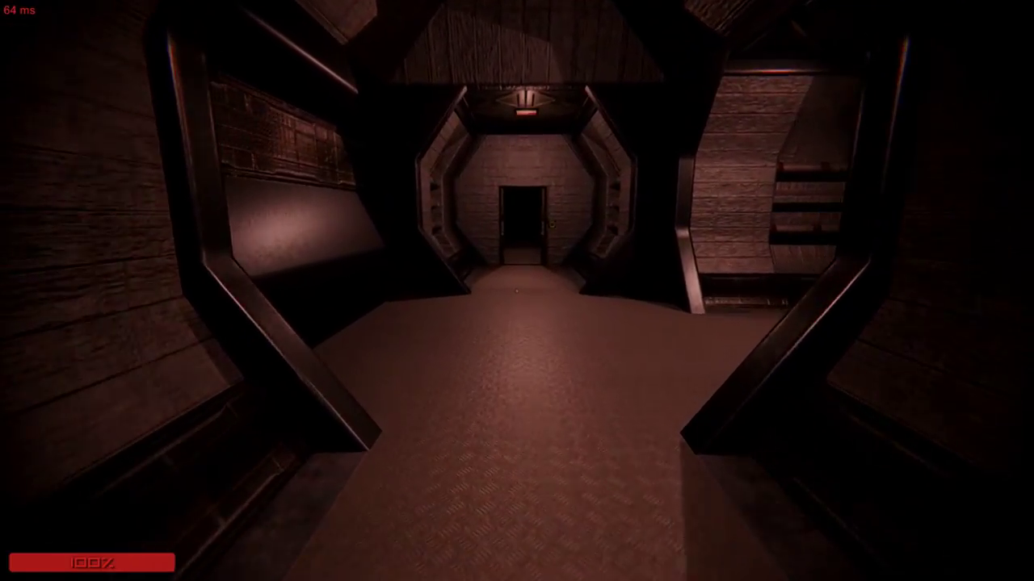
pyautogui.press('w')
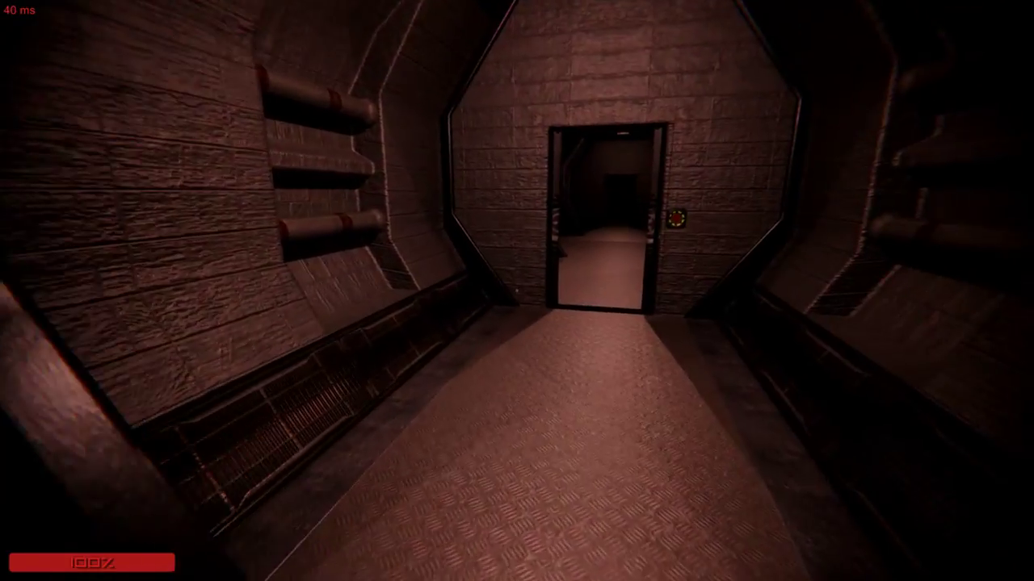
pyautogui.press('w')
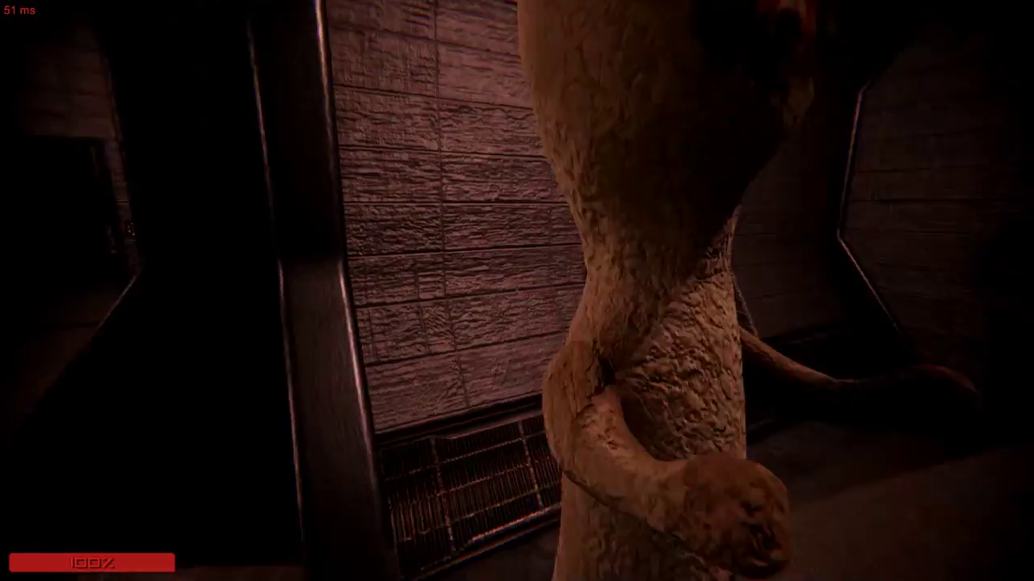
# Back away from SCP-173, then walk past the red-button doorway and brick corner to the octagonal corridor.
pyautogui.press('s')
pyautogui.press('w')
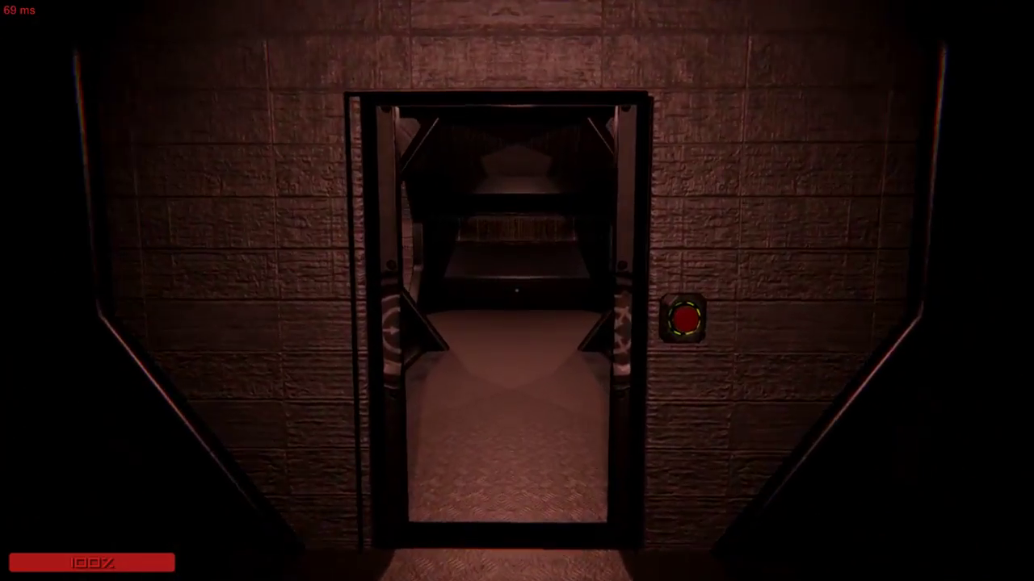
pyautogui.press('w')
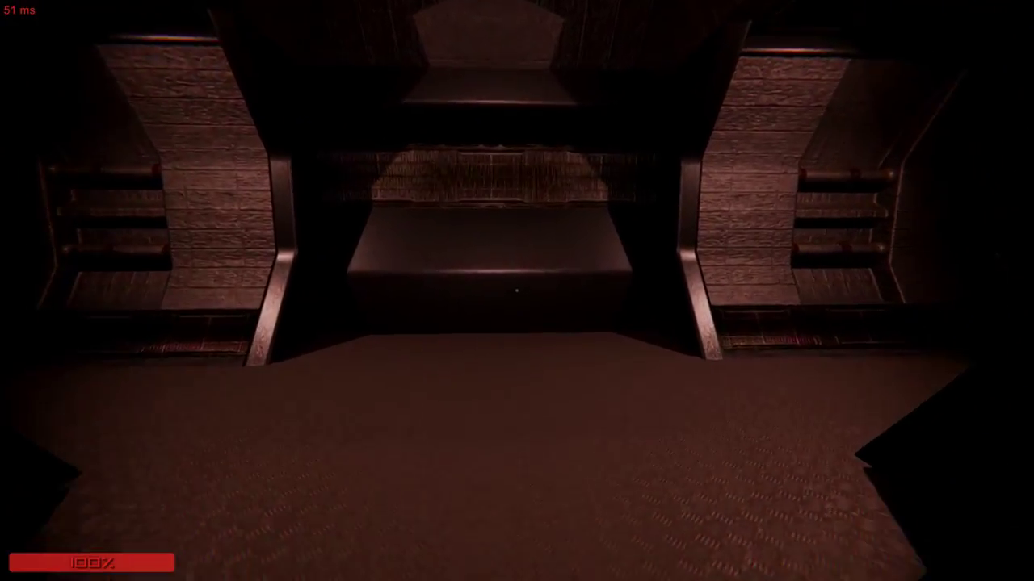
pyautogui.press('w')
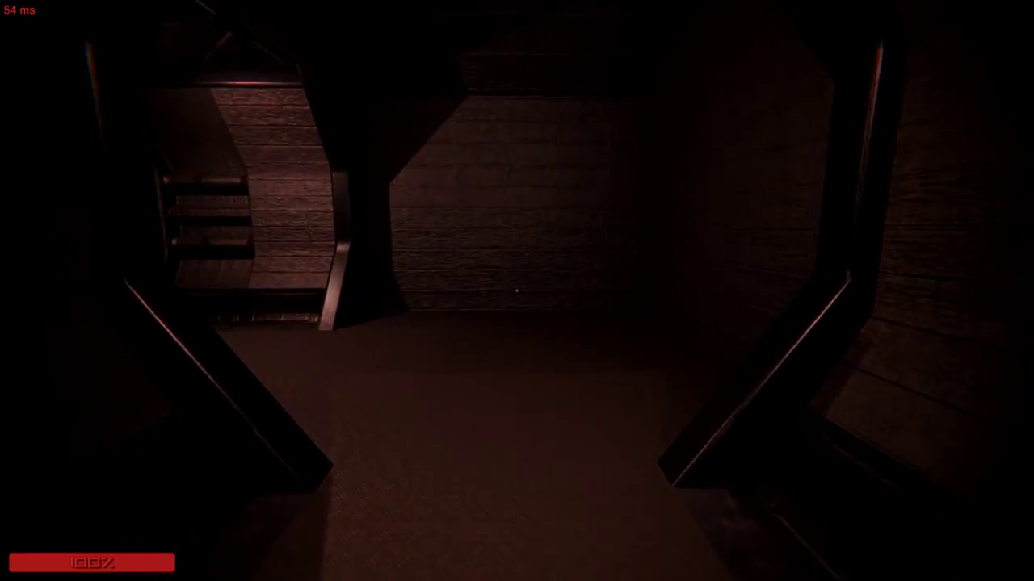
pyautogui.press('w')
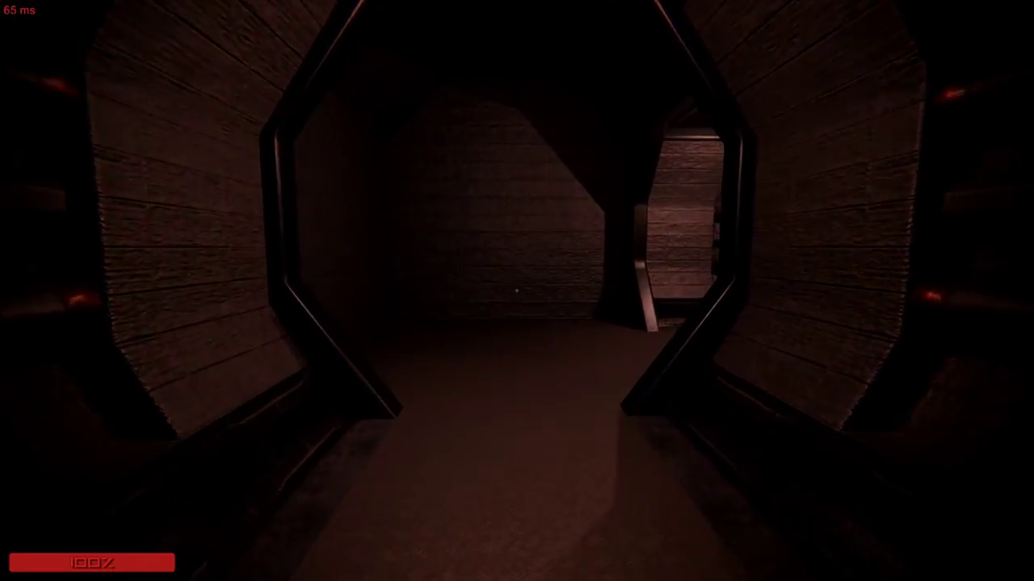
pyautogui.press('w')
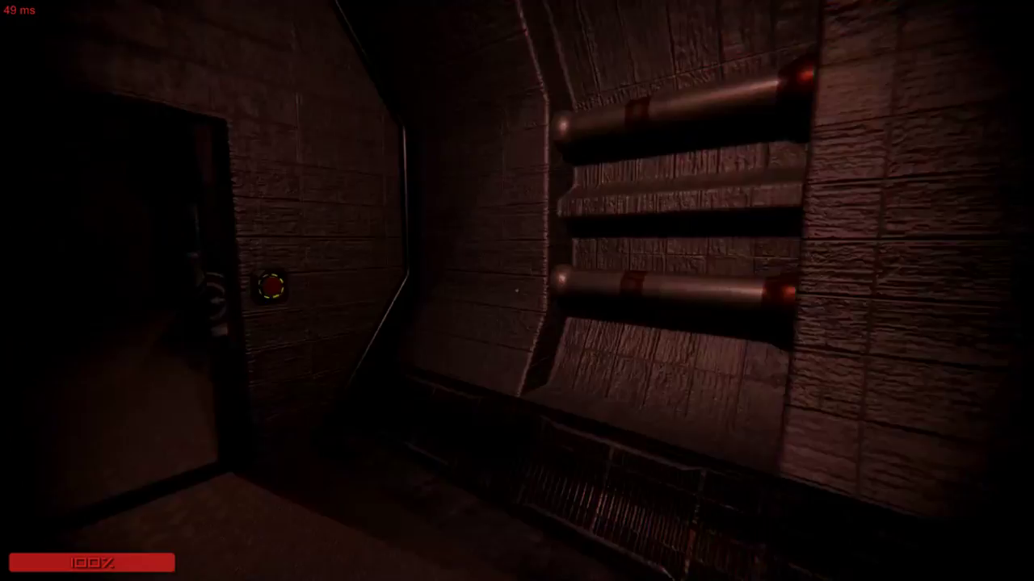
pyautogui.press('w')
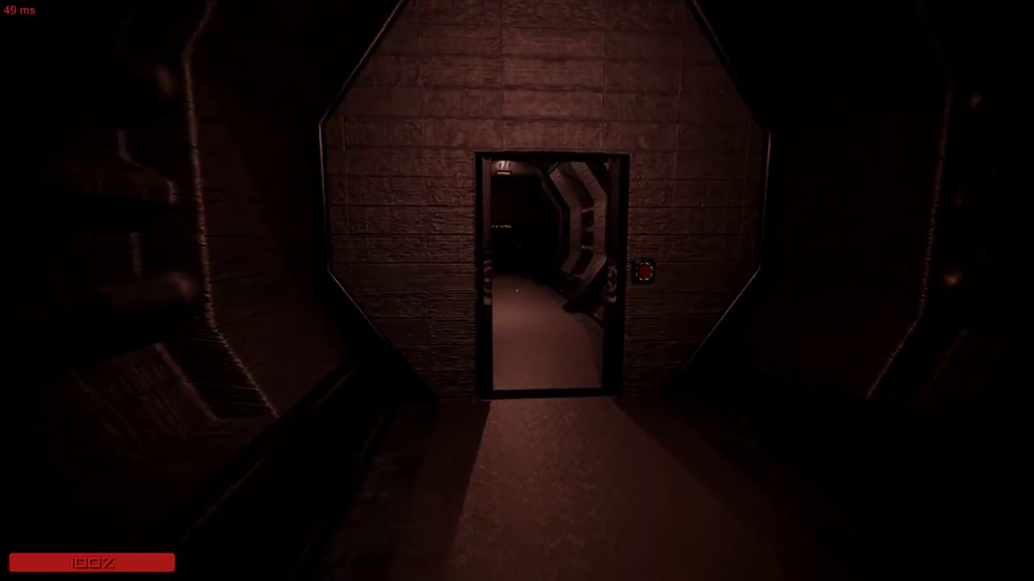
# Enter the Elevator System A room, board the lift, and step out after the ride.
pyautogui.press('w')
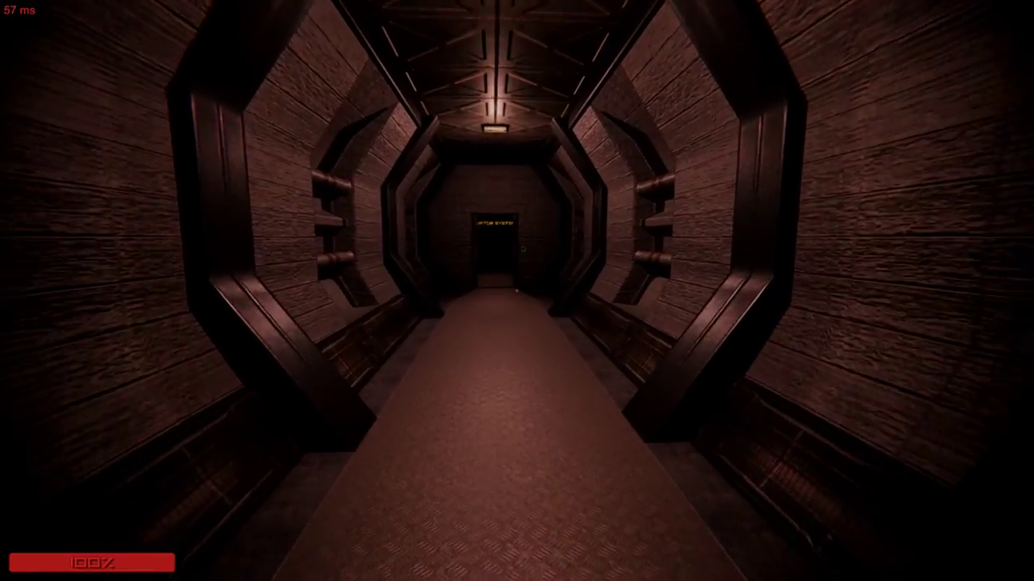
pyautogui.press('w')
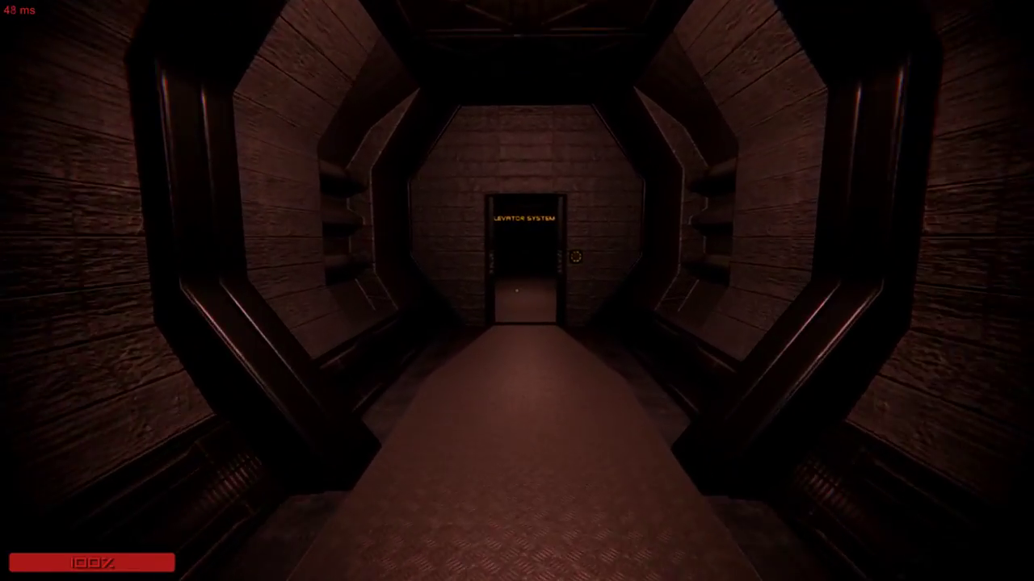
pyautogui.press('w')
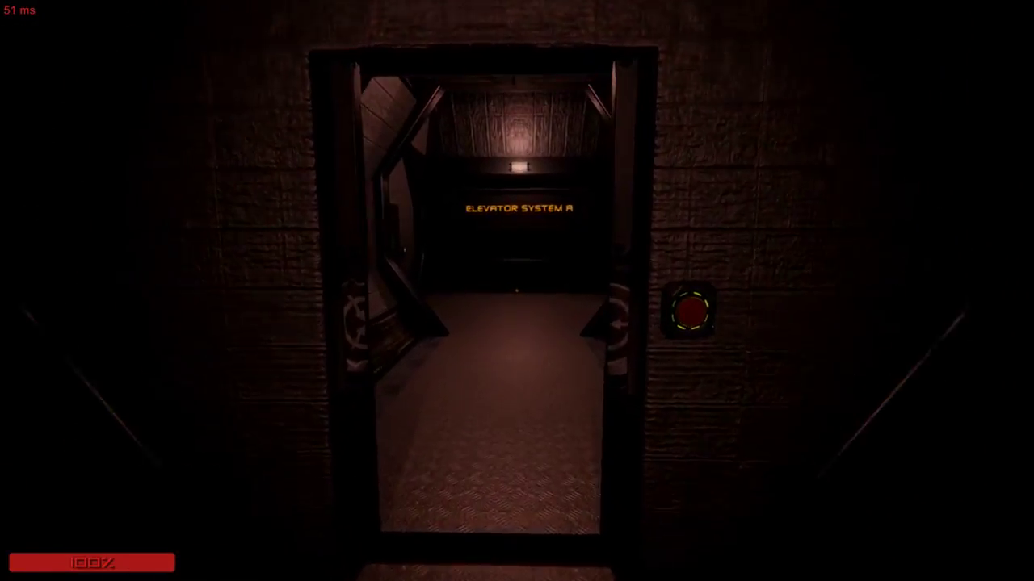
pyautogui.press('w')
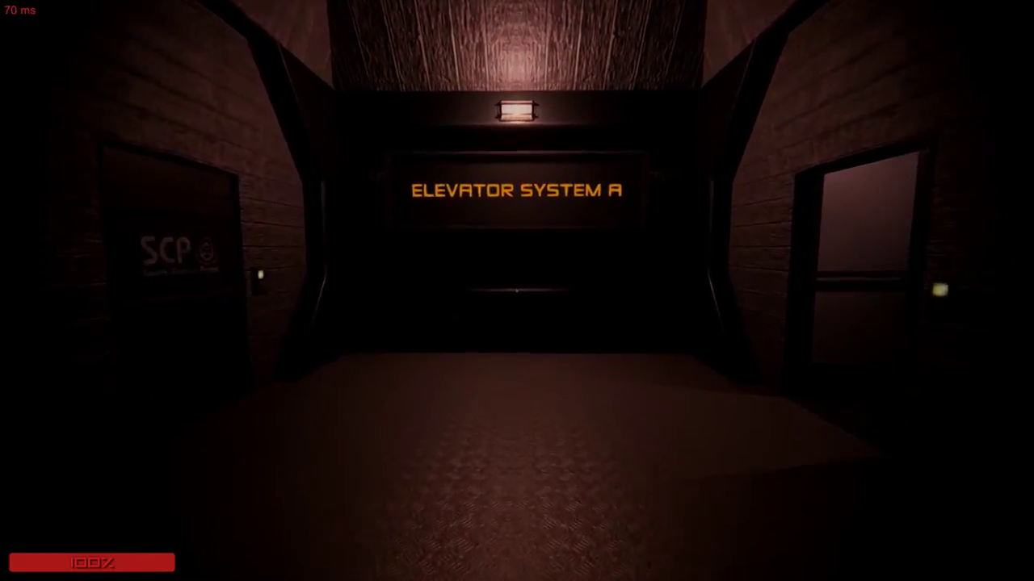
pyautogui.press('w')
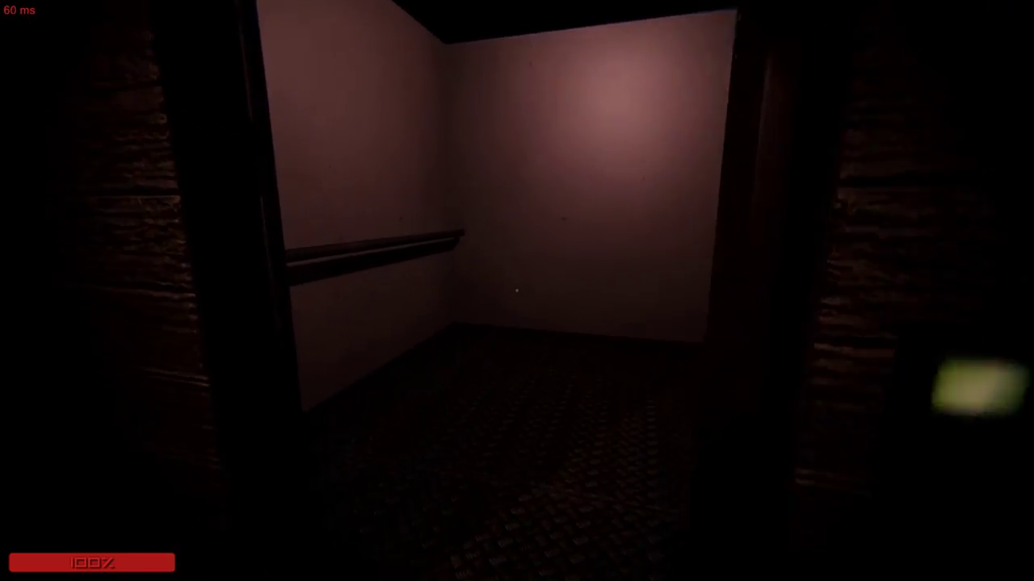
pyautogui.press('s')
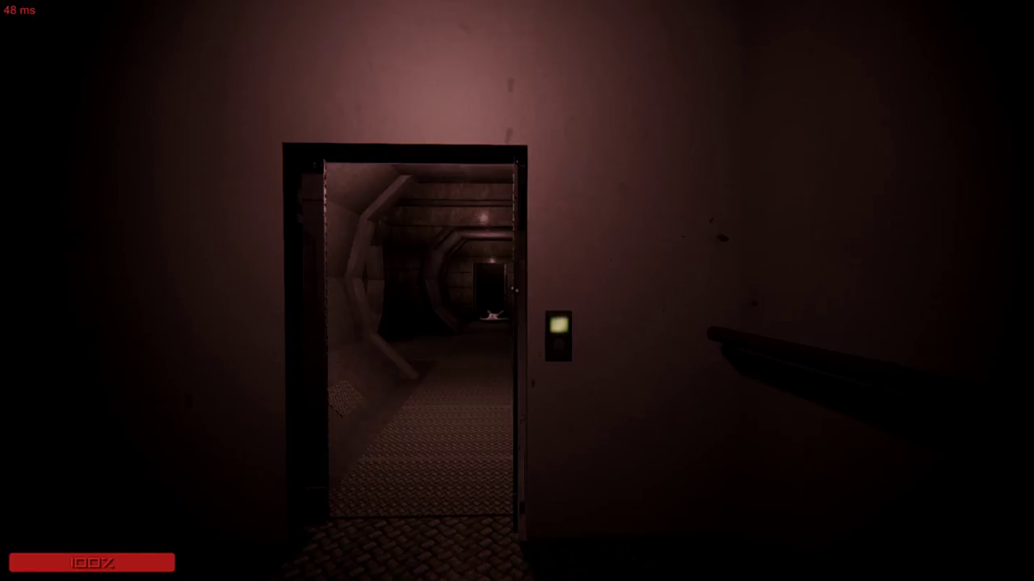
pyautogui.press('w')
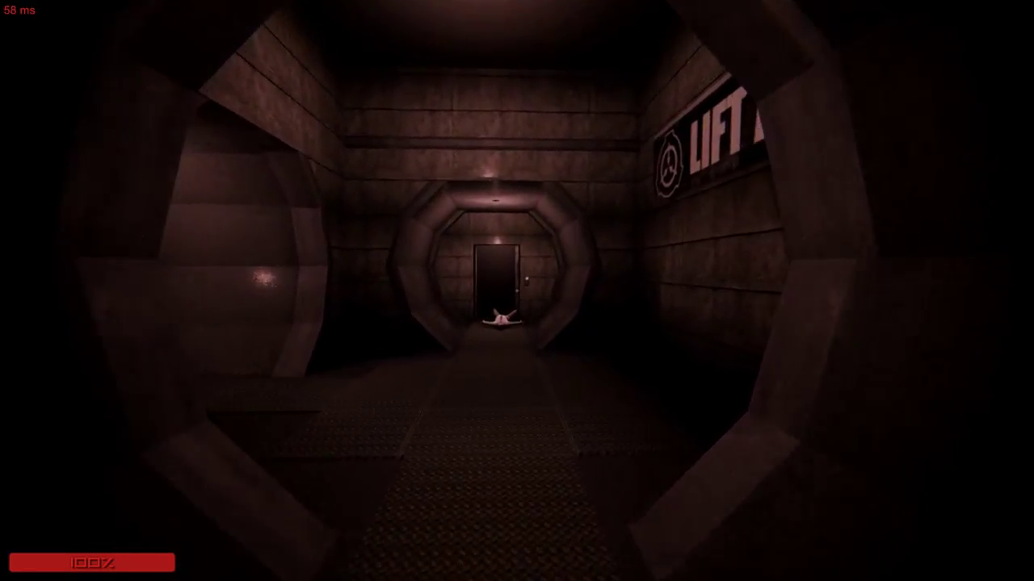
# Walk through the keycard-reader room and the SCP-logo door toward VT 03.
pyautogui.press('w')
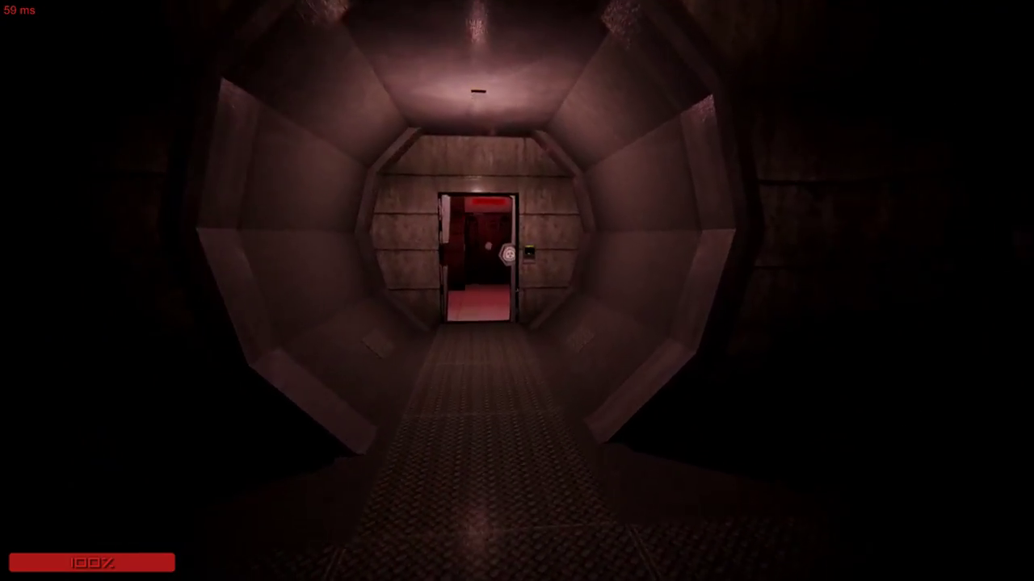
pyautogui.press('w')
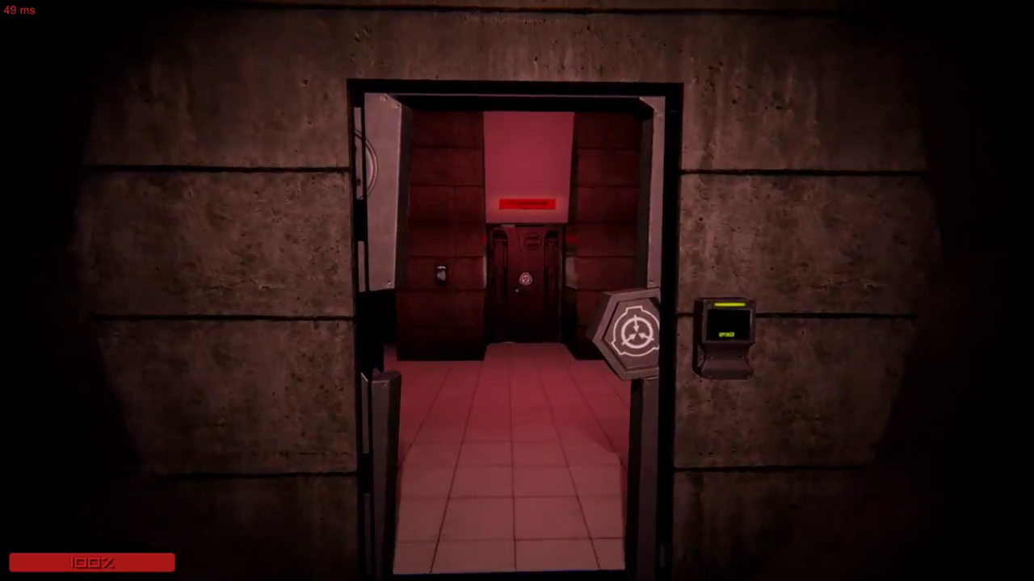
pyautogui.press('w')
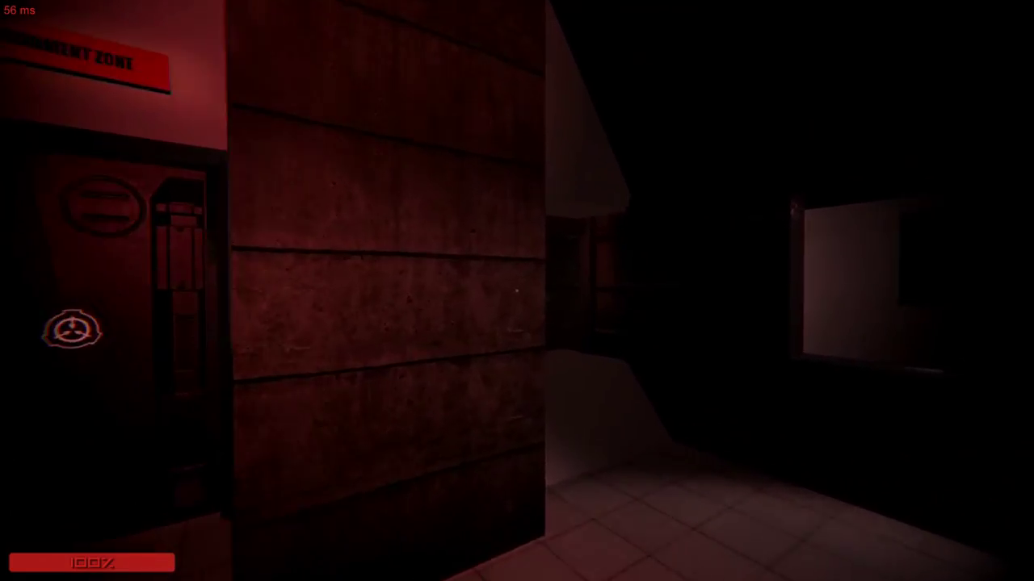
pyautogui.press('w')
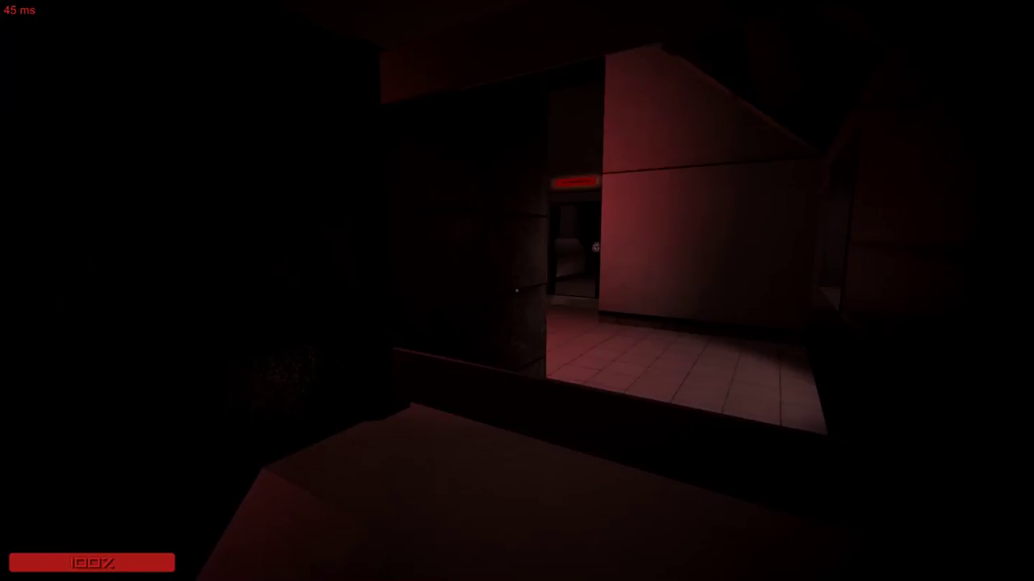
pyautogui.press('w')
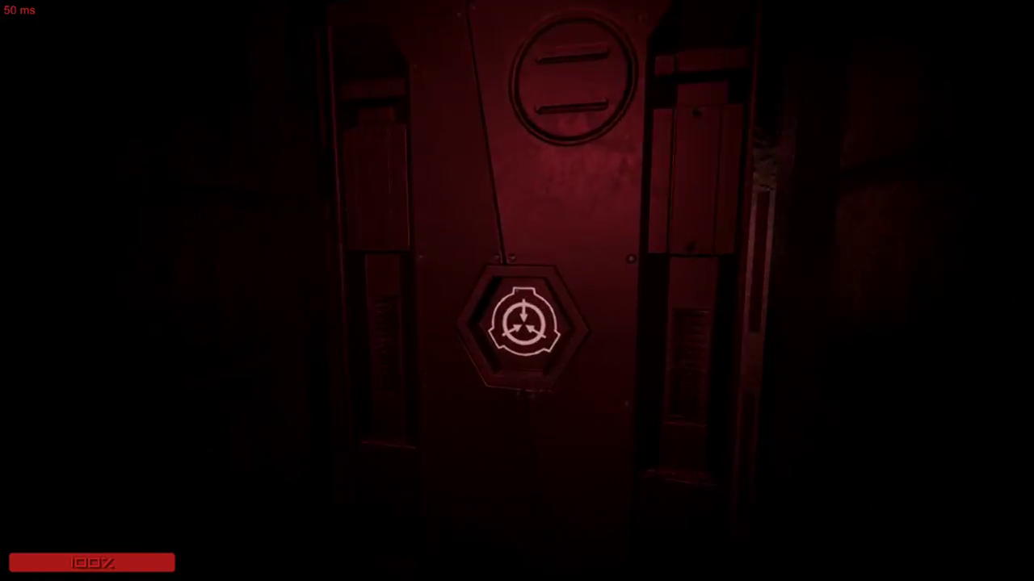
pyautogui.press('w')
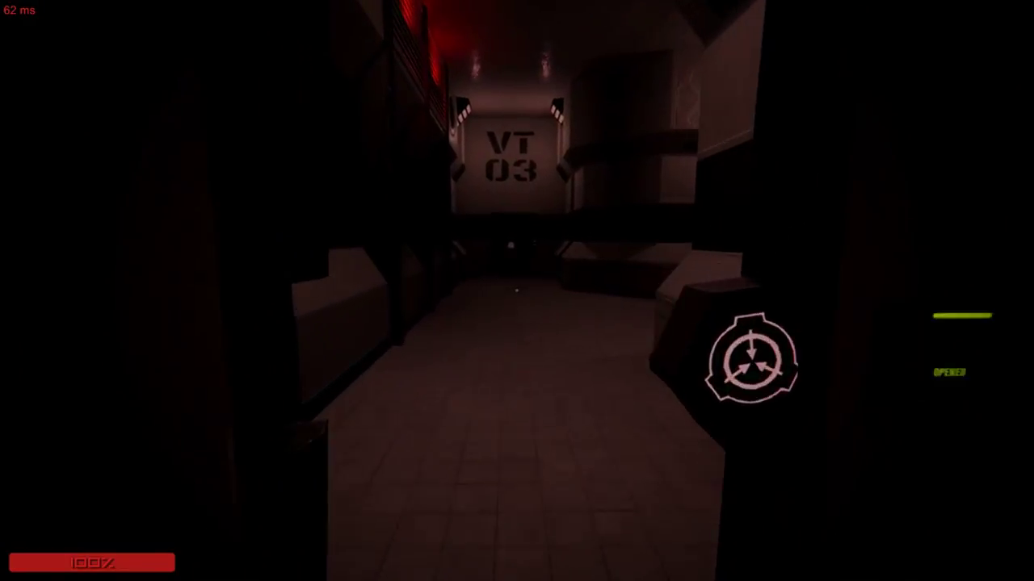
# Continue past WC 00 and the crate toward the EX-A door.
pyautogui.press('w')
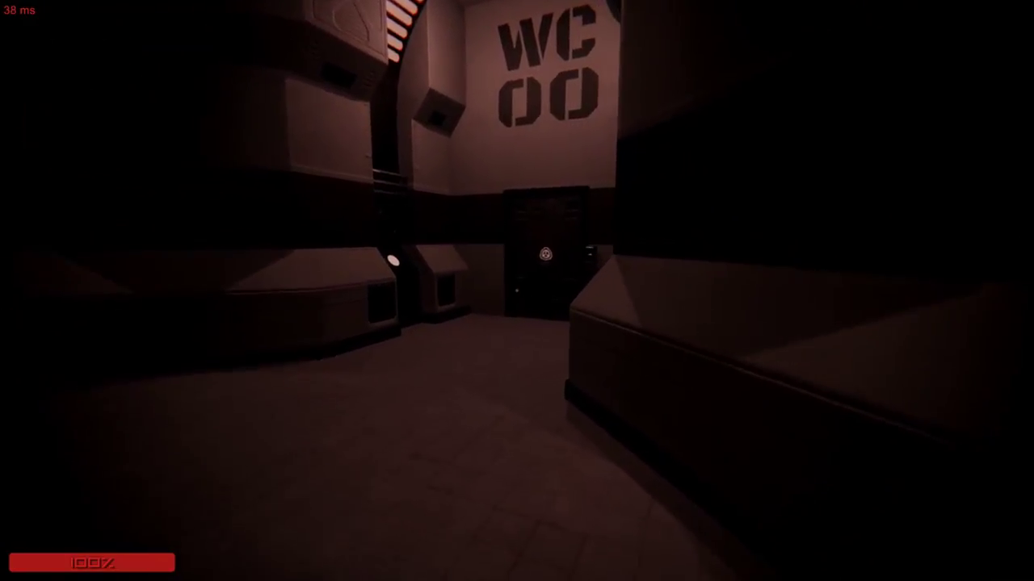
pyautogui.press('w')
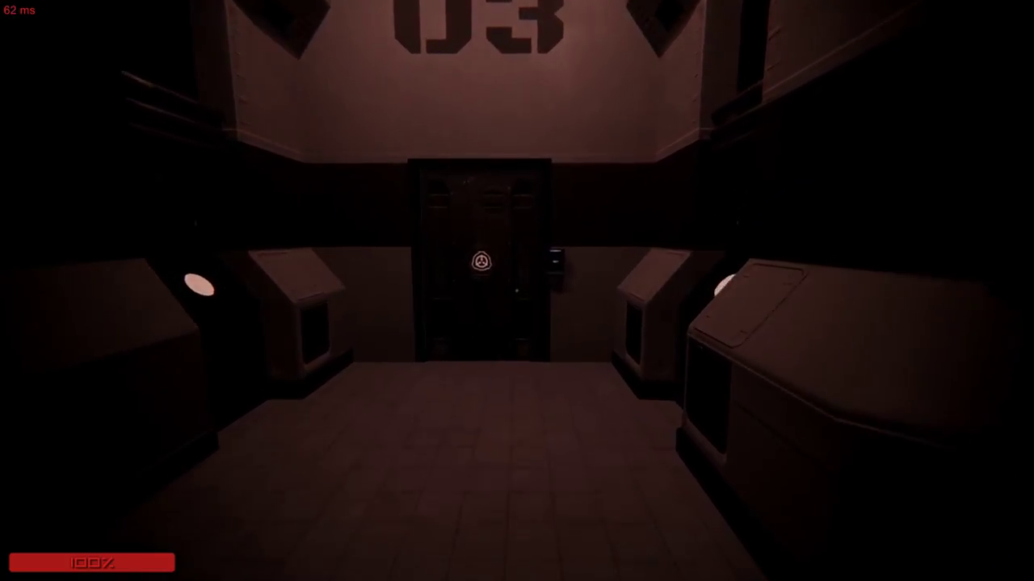
pyautogui.press('w')
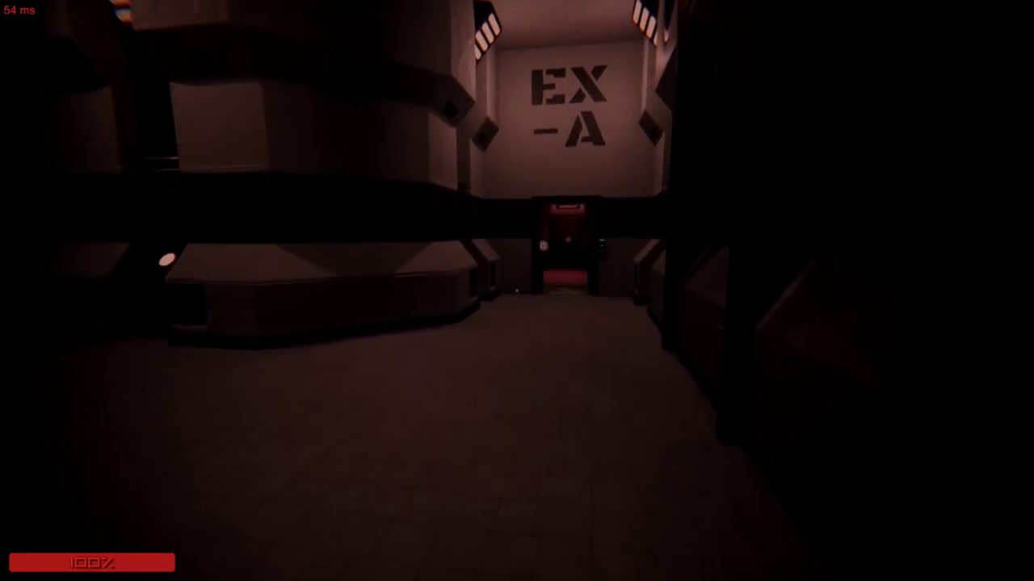
pyautogui.press('w')
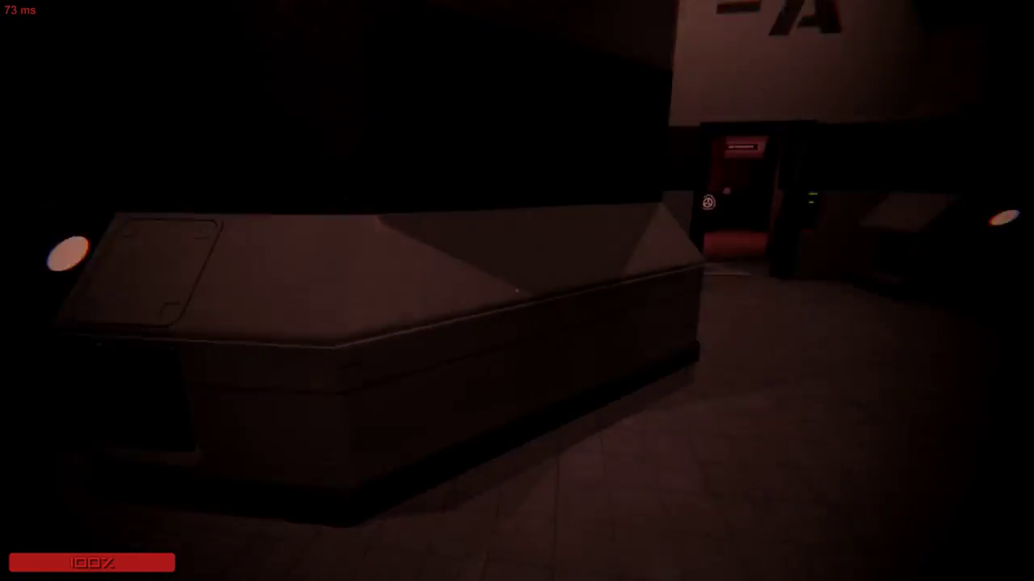
# Cross the red-lit containment room, pass through Lift A, and turn into the body's corridor.
pyautogui.press('w')
pyautogui.press('w')
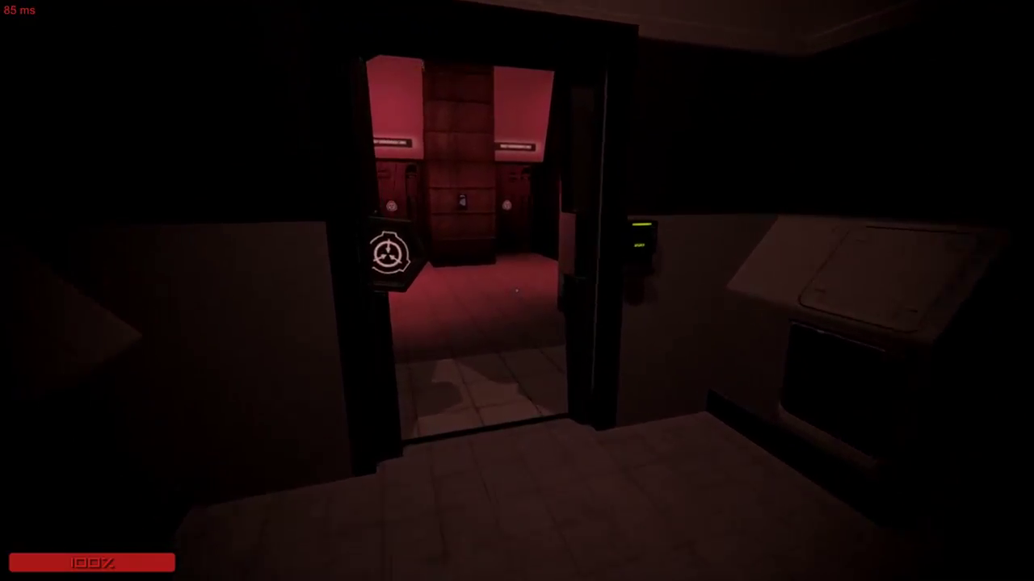
pyautogui.press('w')
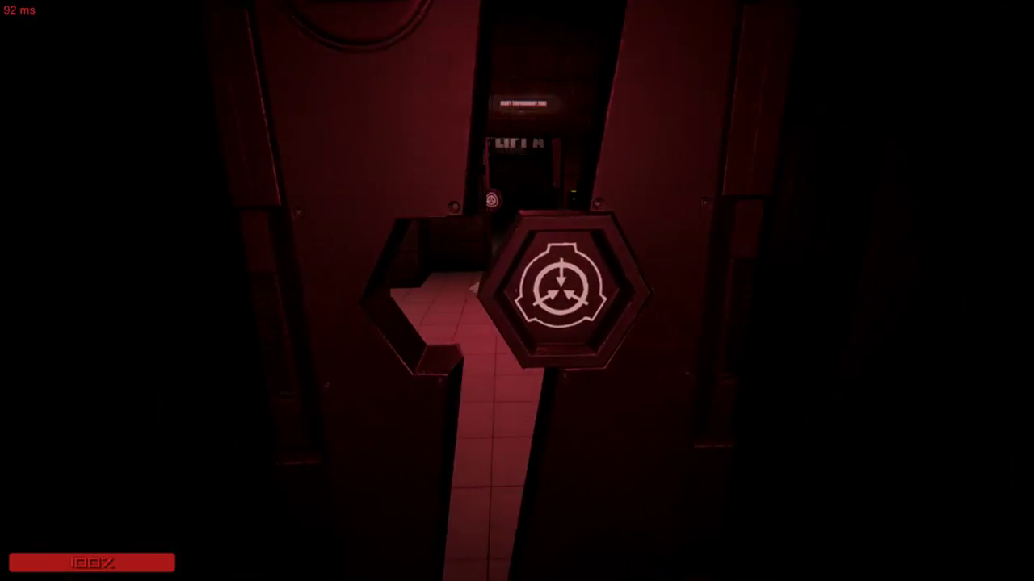
pyautogui.press('w')
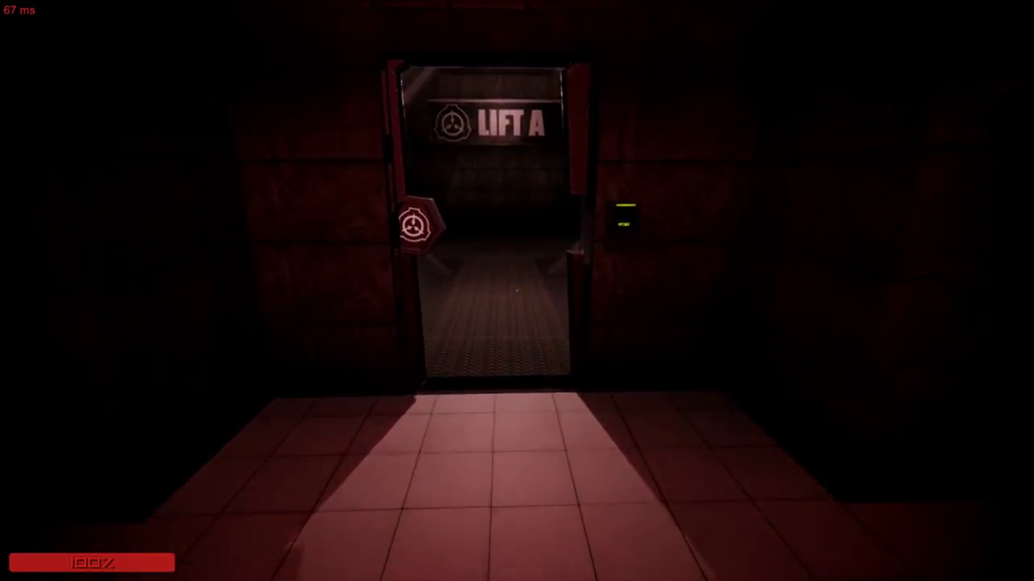
pyautogui.press('w')
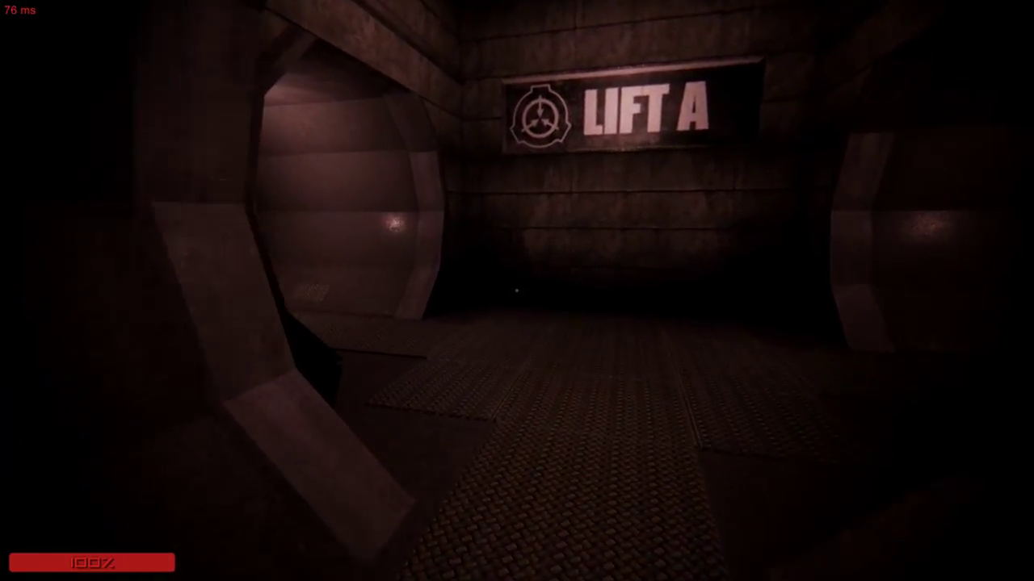
pyautogui.press('w')
pyautogui.press('w')
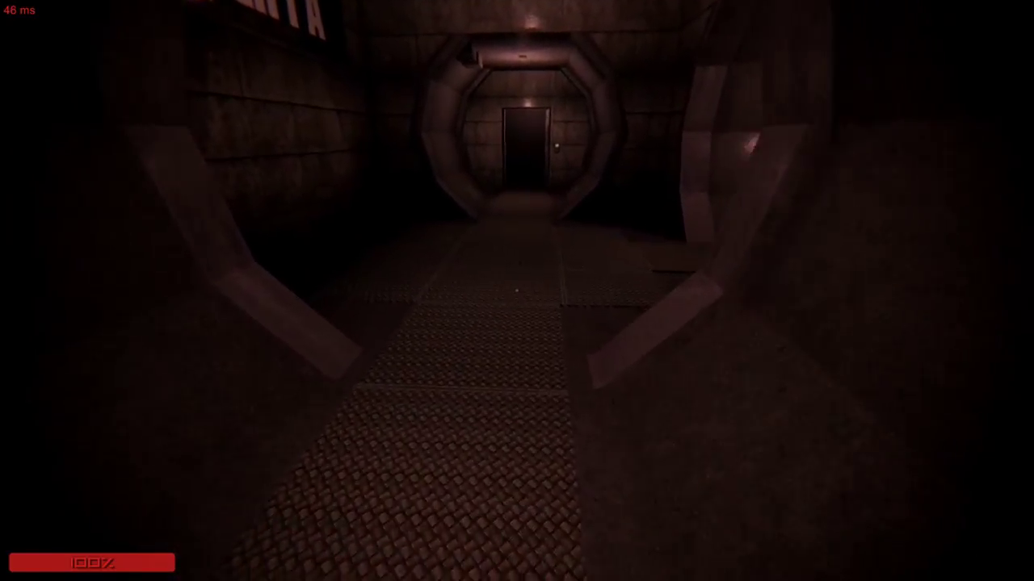
# Walk past the body into the red-lit room toward the containment door.
pyautogui.press('w')
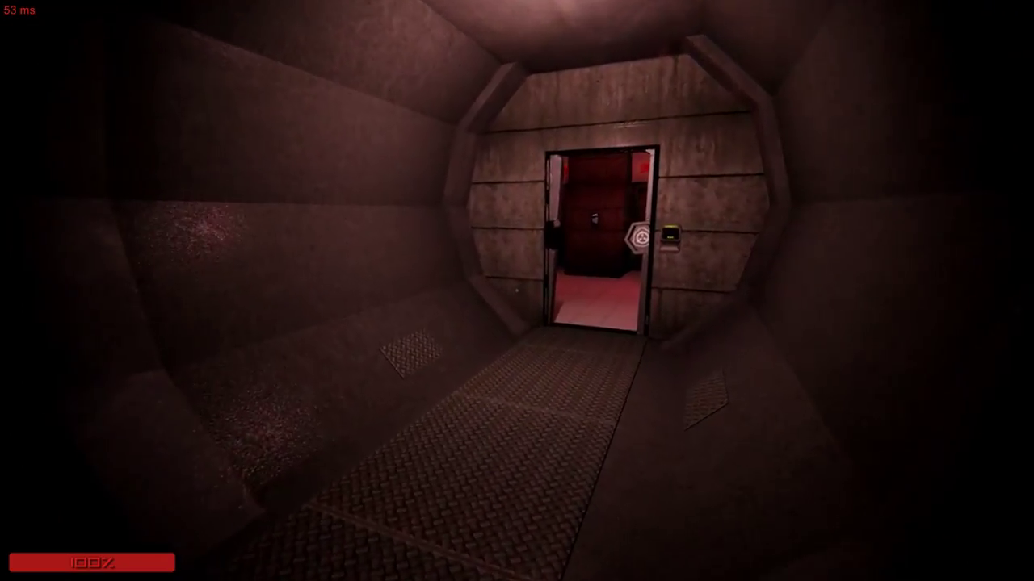
pyautogui.press('w')
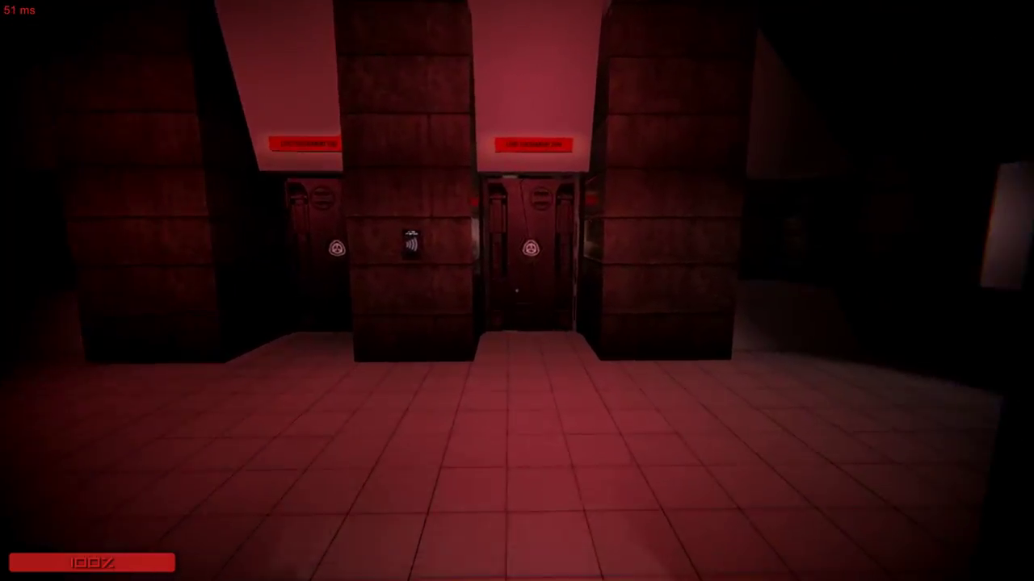
pyautogui.press('w')
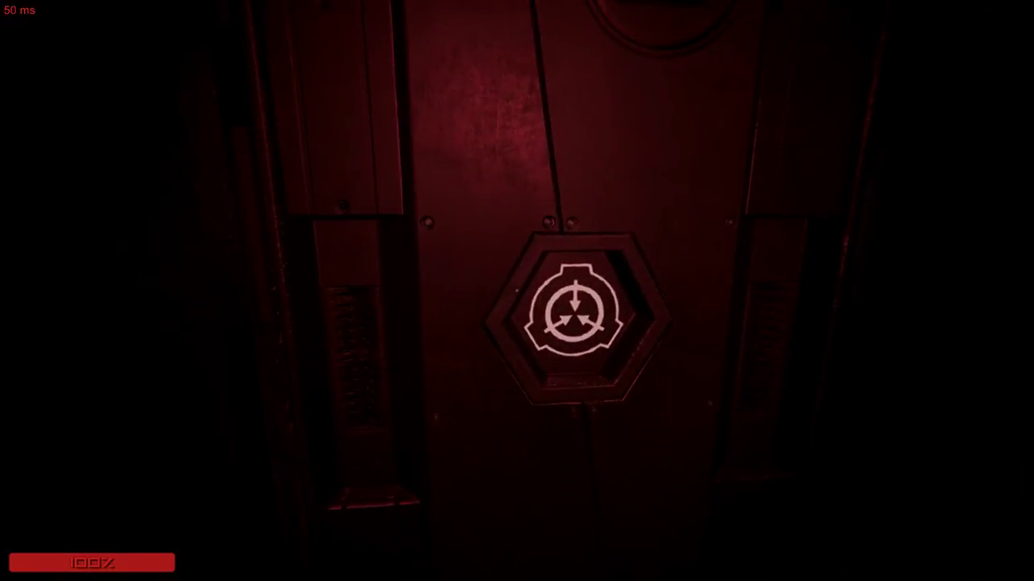
pyautogui.press('w')
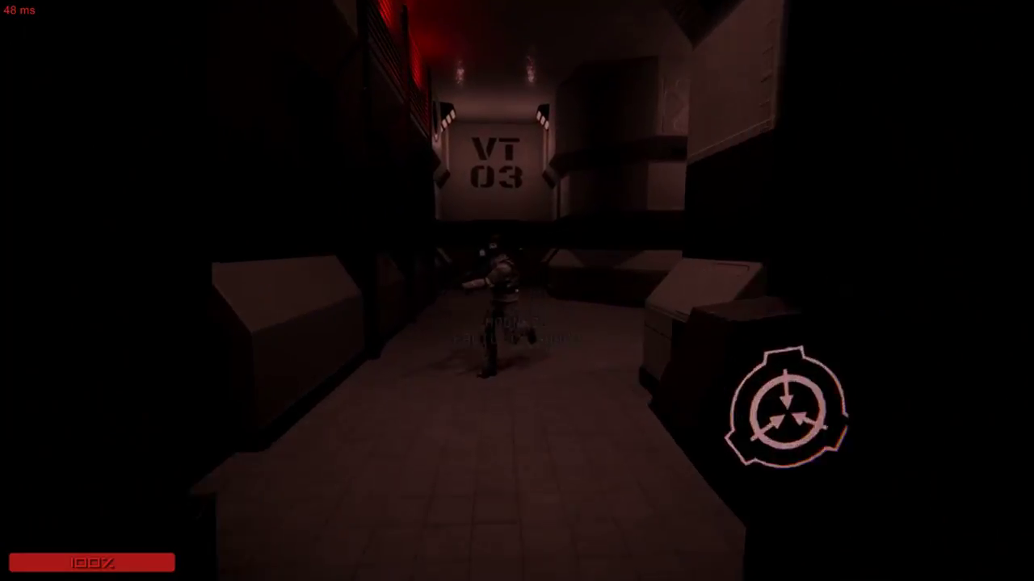
# Cross the VT03 room and walk the long corridor through the far doorway.
pyautogui.press('w')
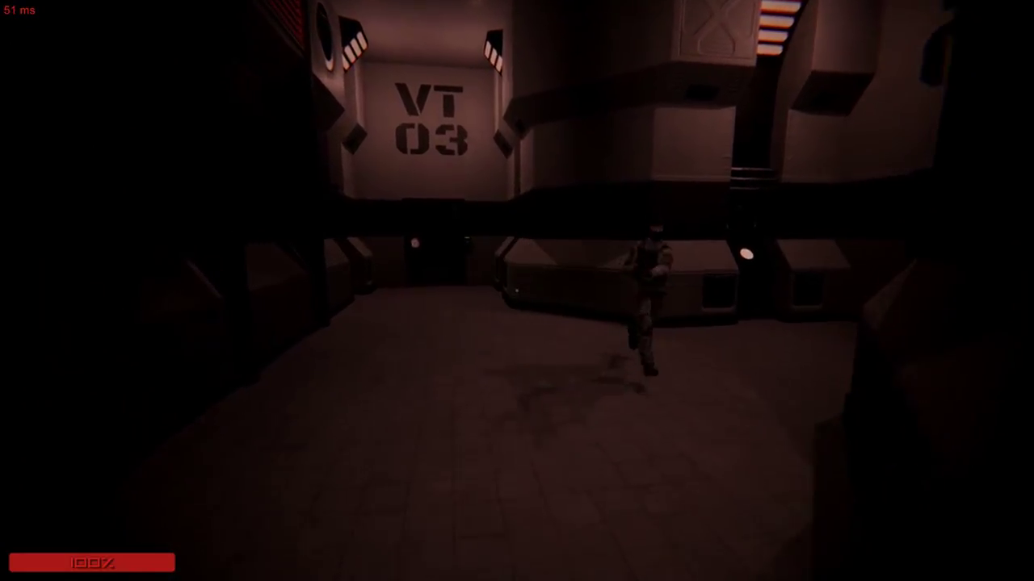
pyautogui.press('w')
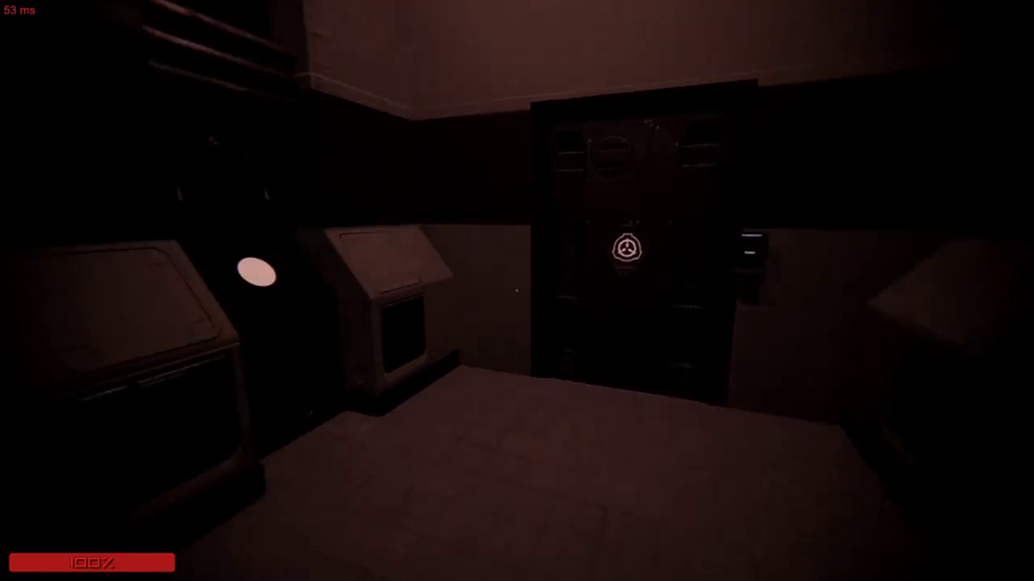
pyautogui.press('w')
pyautogui.press('w')
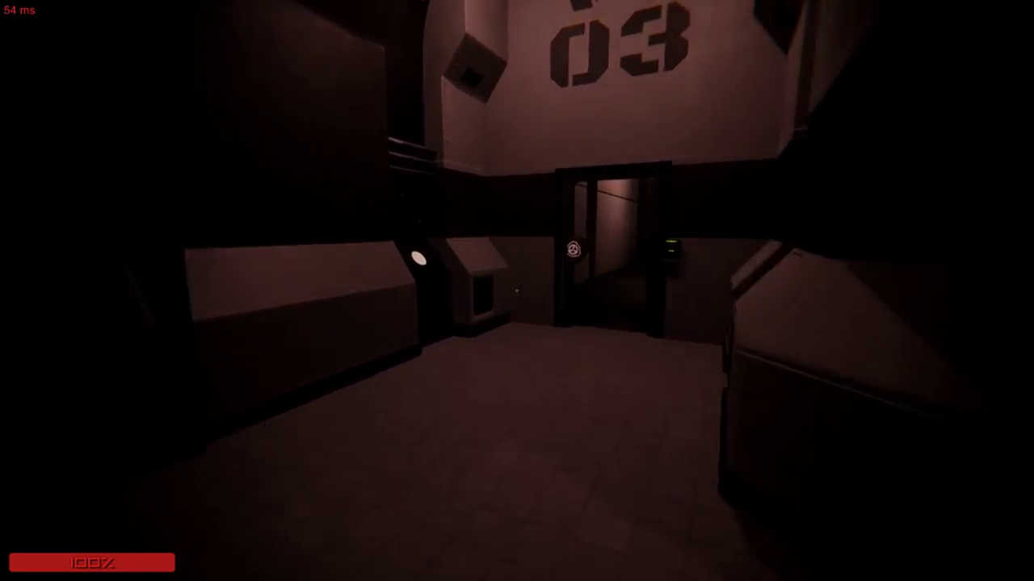
pyautogui.press('w')
pyautogui.press('w')
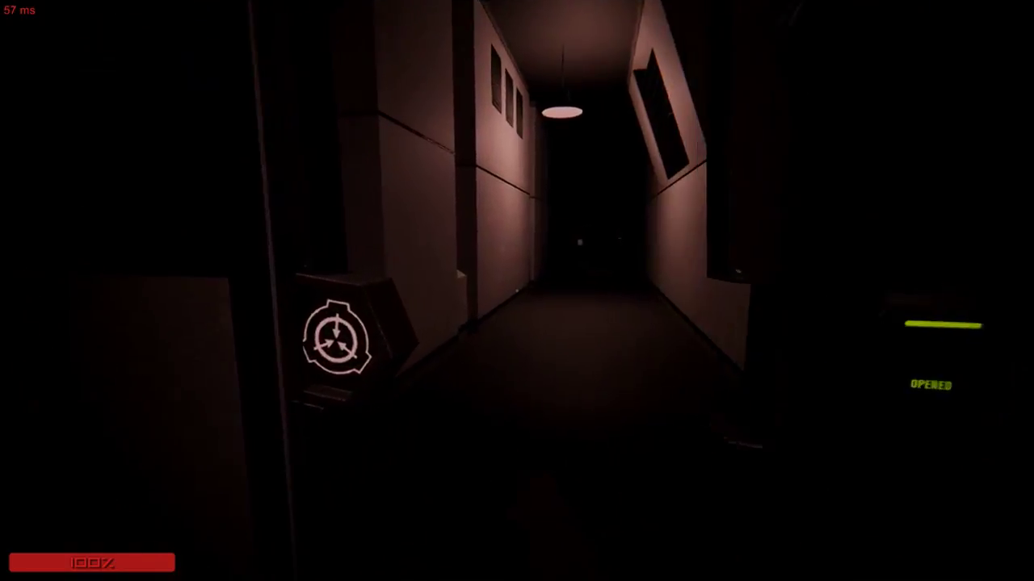
pyautogui.press('w')
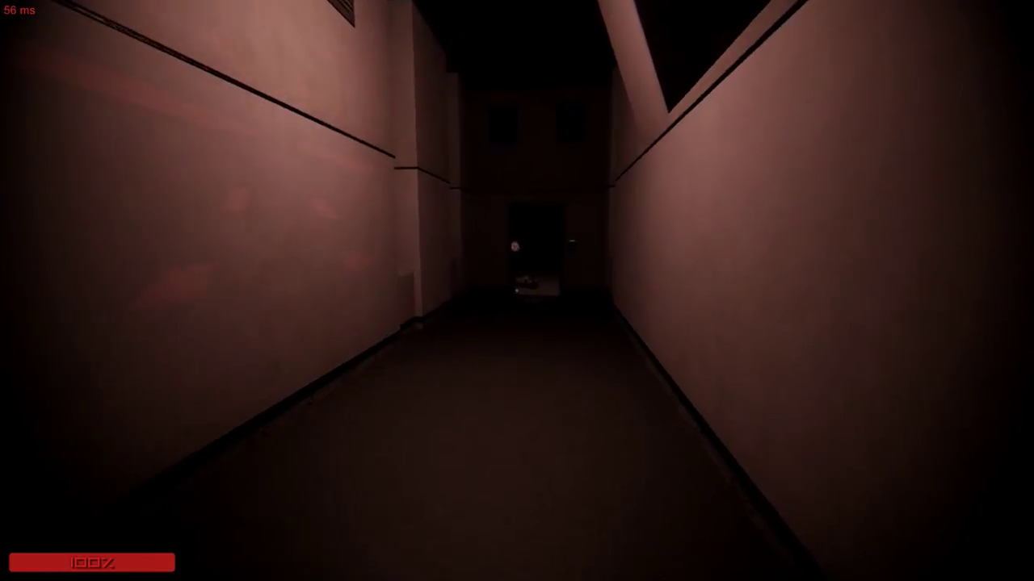
pyautogui.press('w')
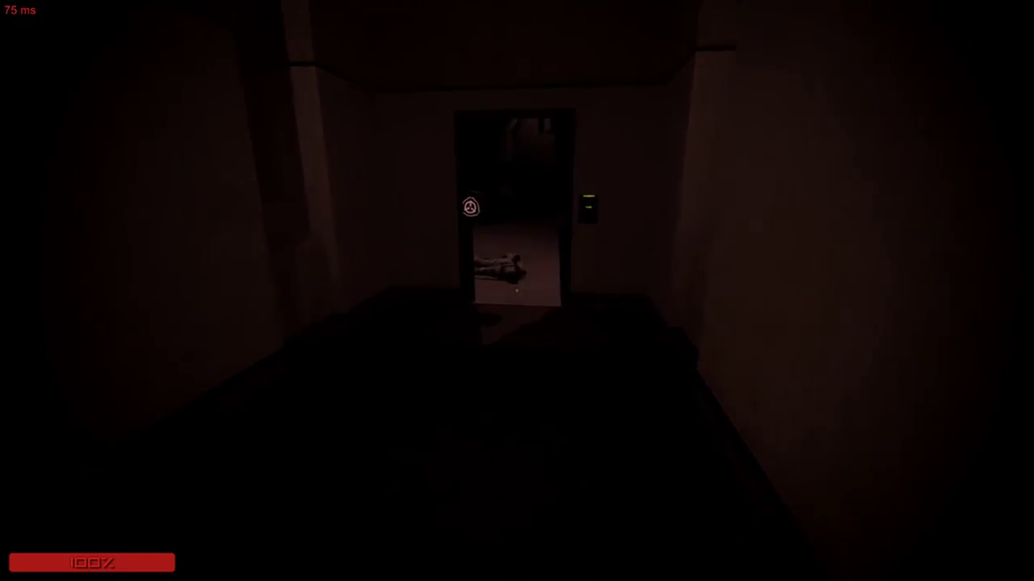
pyautogui.press('w')
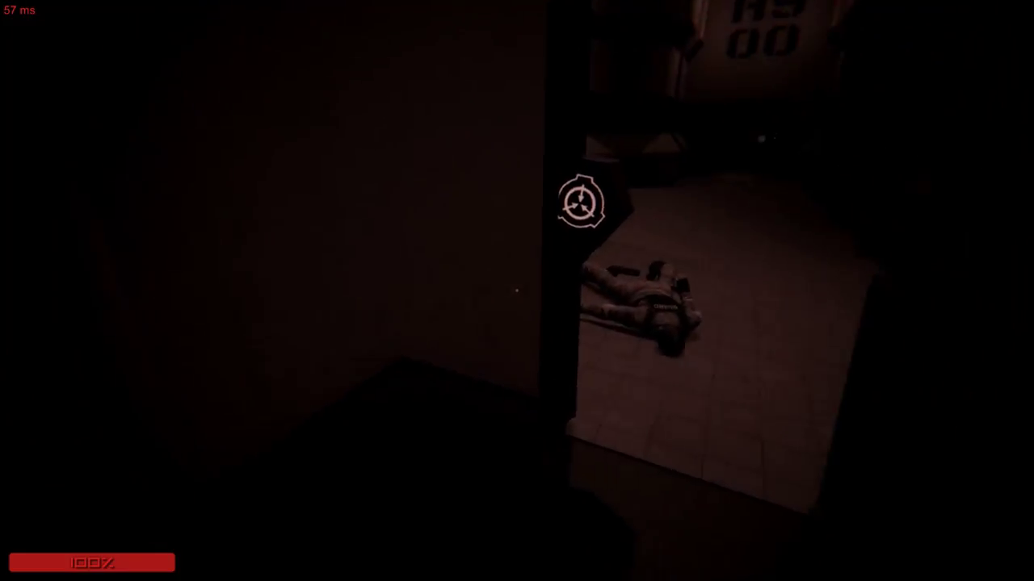
# Inspect the dead Facility Guard's body, then head for the IX 07 corridor doorway.
pyautogui.press('e')
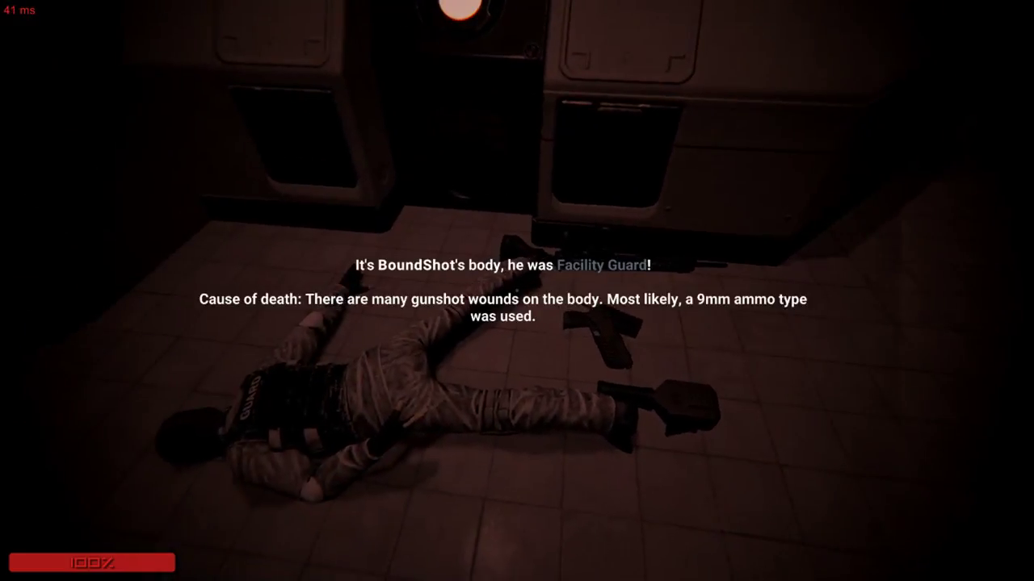
pyautogui.press('w')
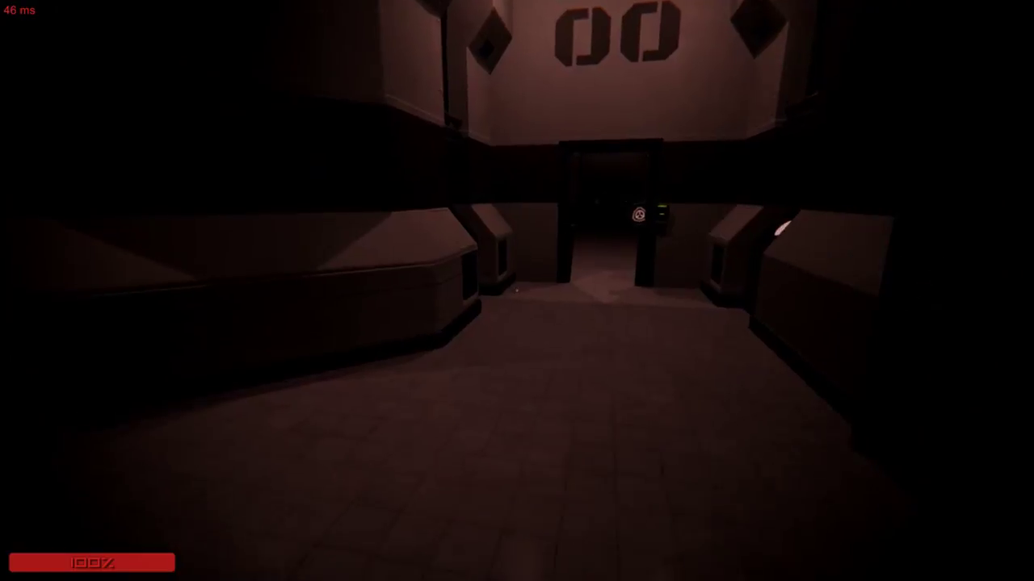
pyautogui.press('w')
pyautogui.press('w')
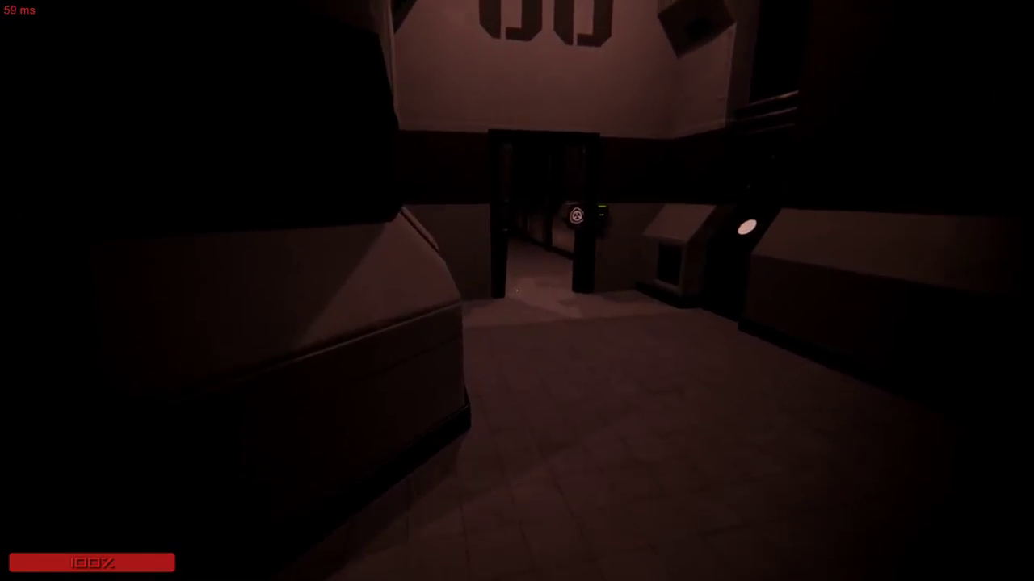
pyautogui.press('w')
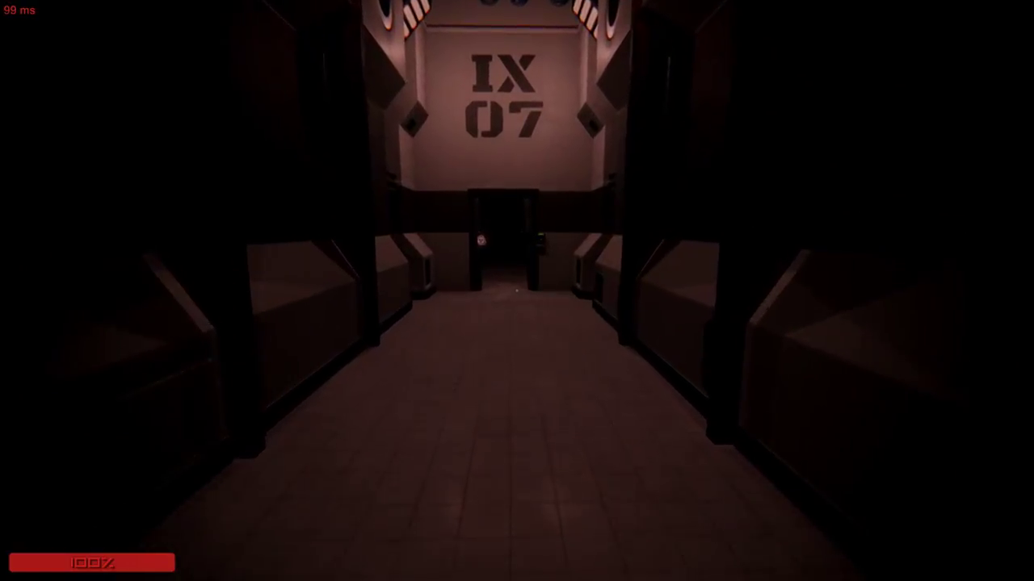
# Walk into the #9 14 room and past the body by its sign.
pyautogui.press('w')
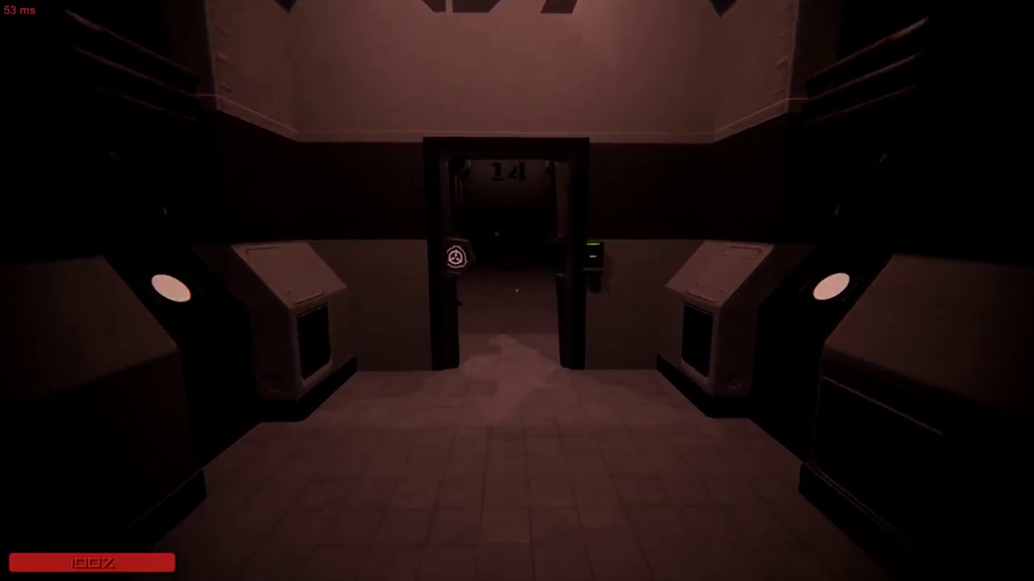
pyautogui.press('w')
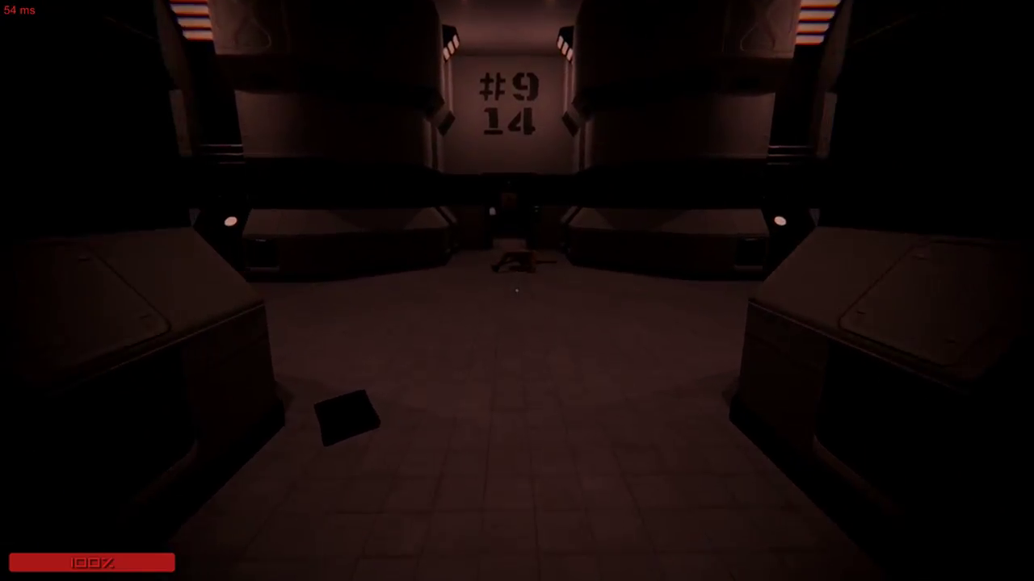
pyautogui.press('w')
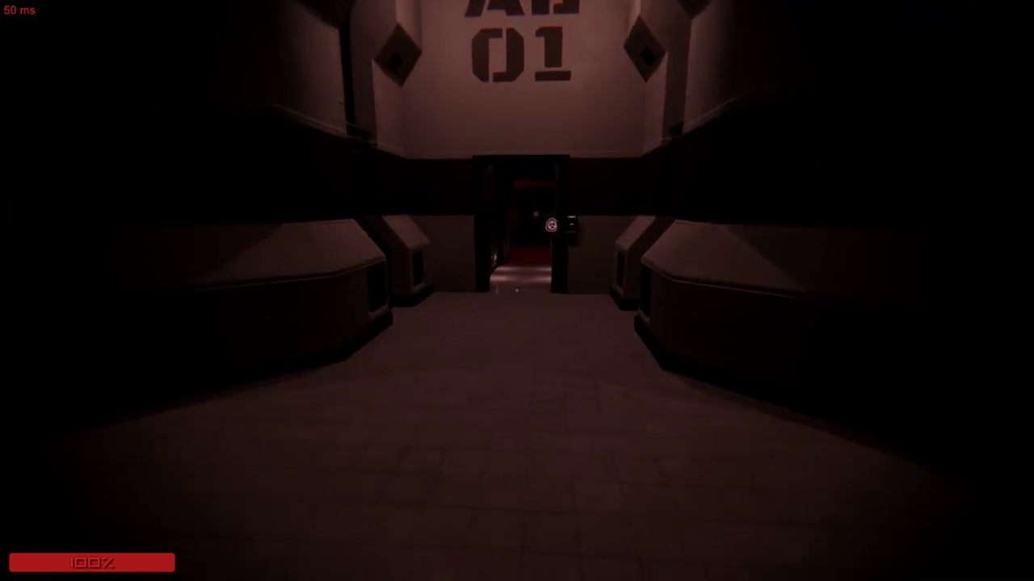
pyautogui.press('w')
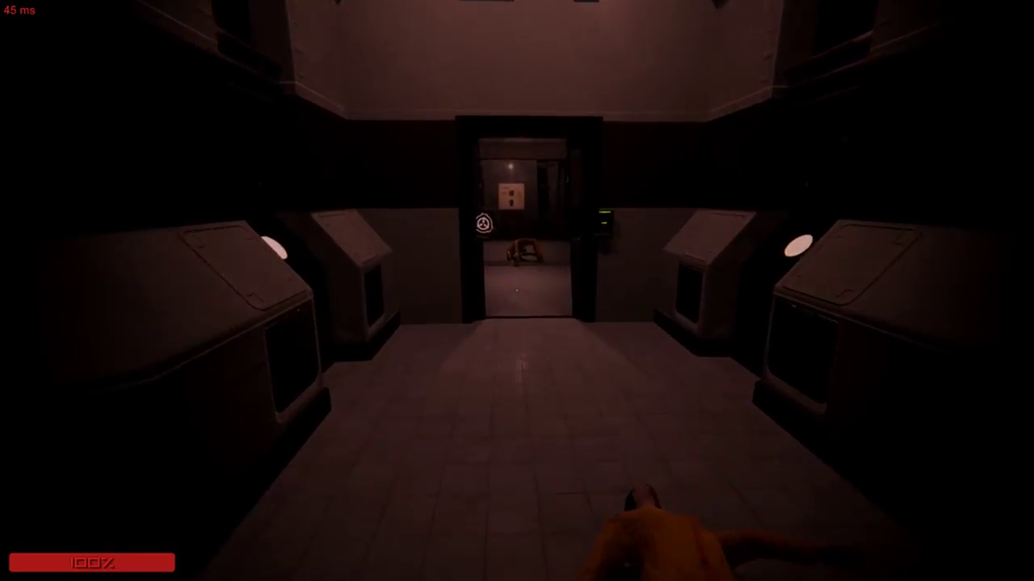
# Pass the crawling figure and keycard door, then cross the dark rooms to the metal-floor passage.
pyautogui.press('w')
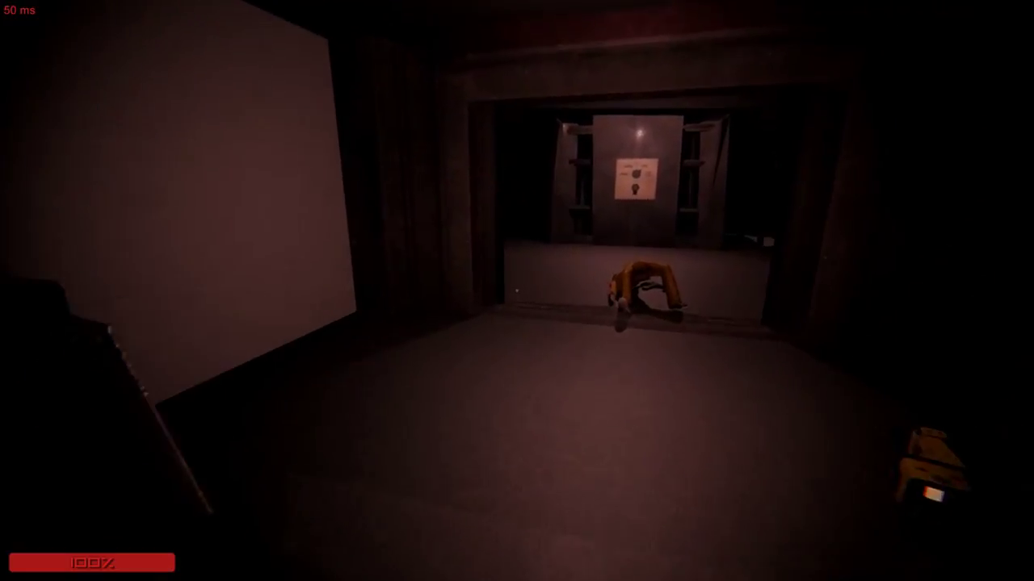
pyautogui.press('w')
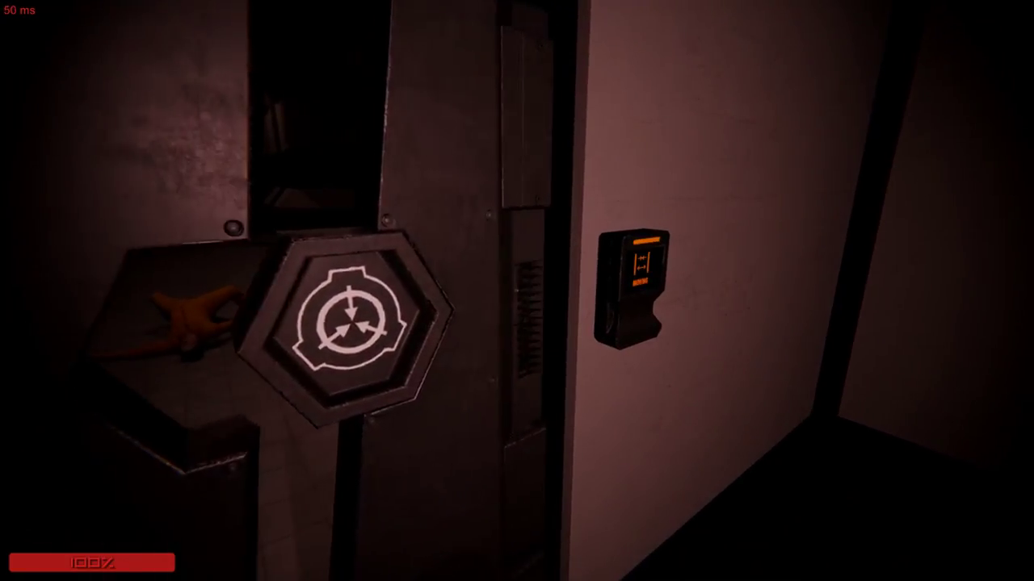
pyautogui.press('w')
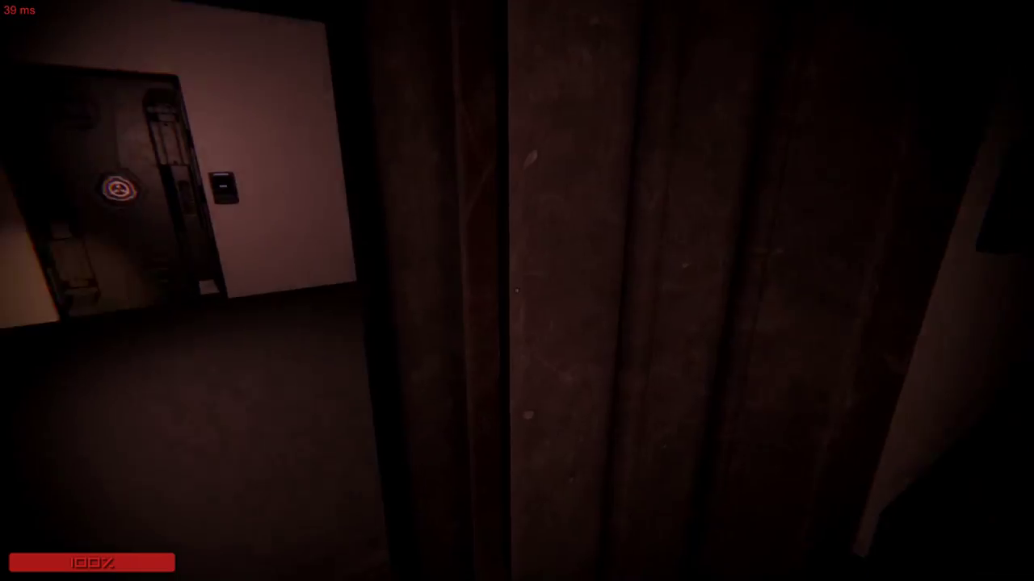
pyautogui.press('w')
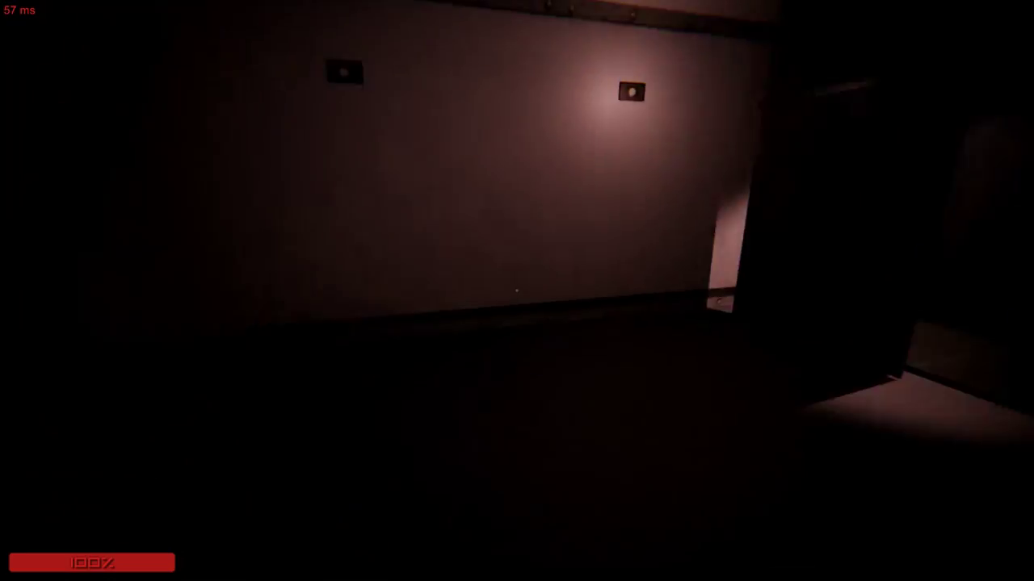
pyautogui.press('w')
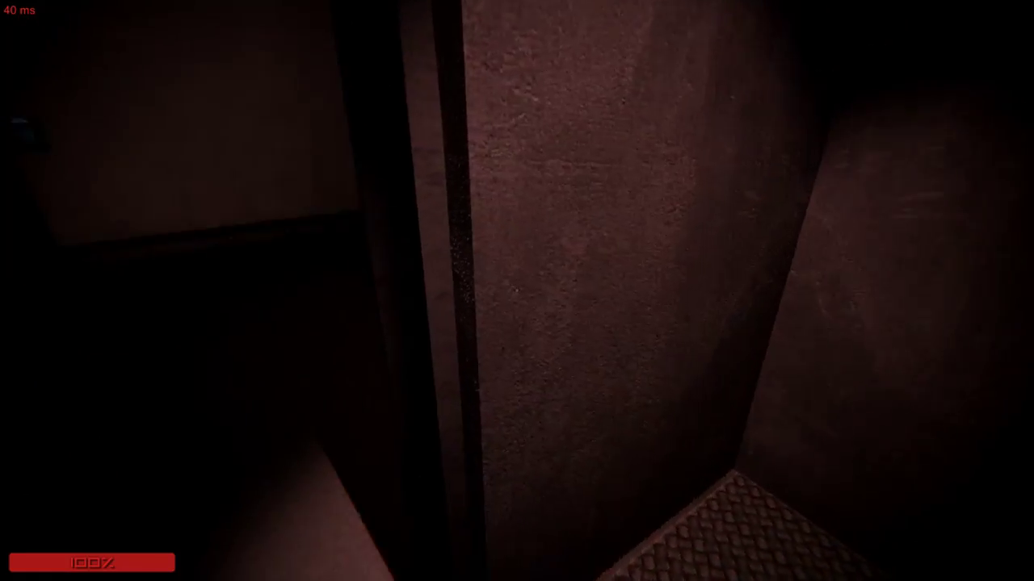
pyautogui.press('w')
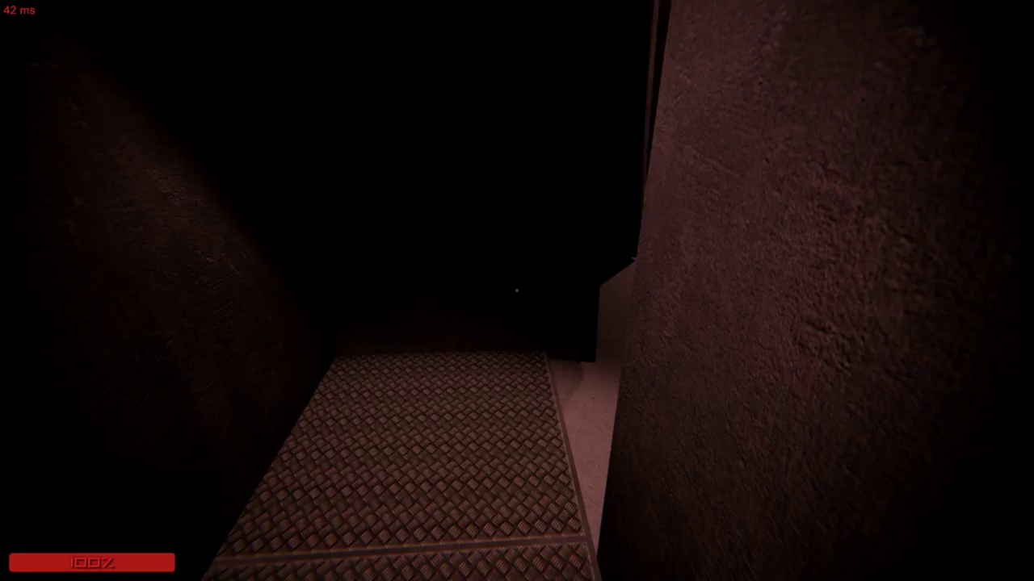
# Leave the dark corridor, look around the lit room's shelves, and approach the doorway with the body.
pyautogui.press('w')
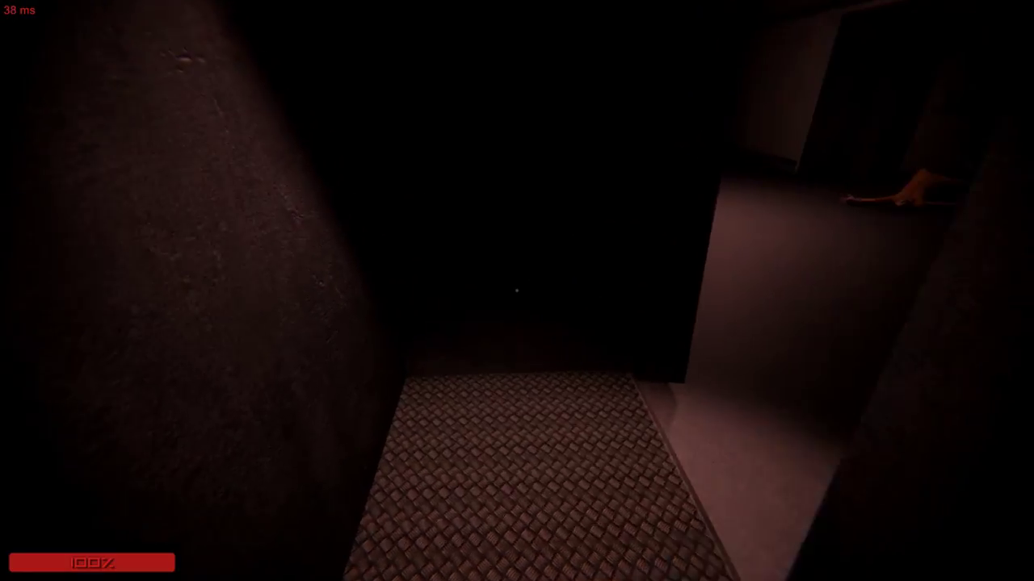
pyautogui.press('w')
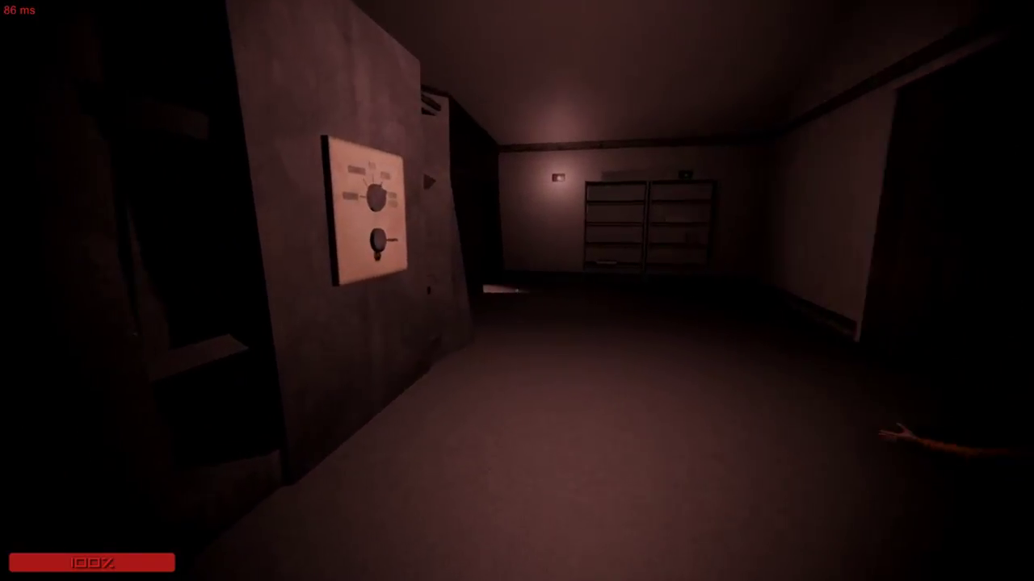
pyautogui.press('w')
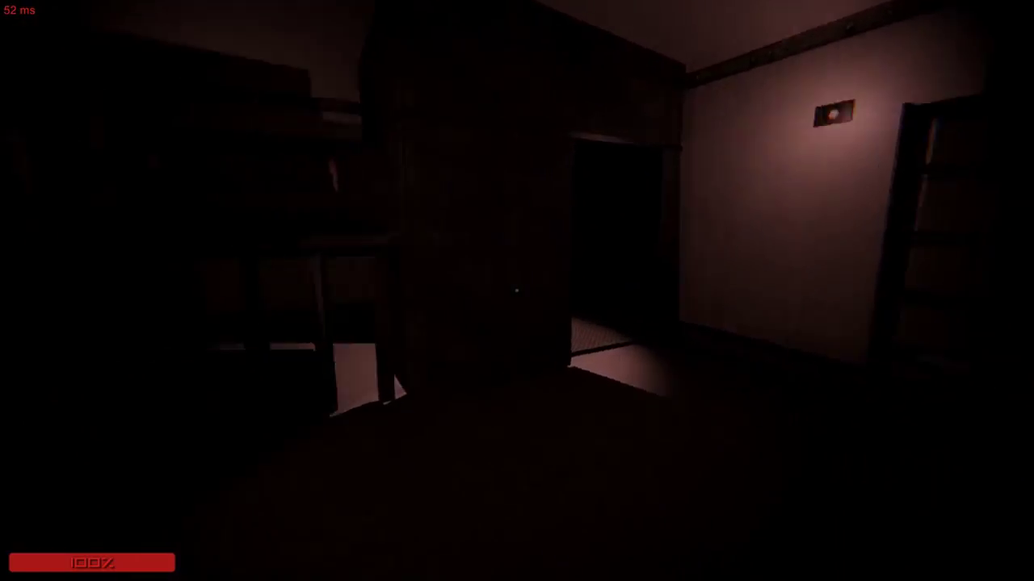
pyautogui.press('w')
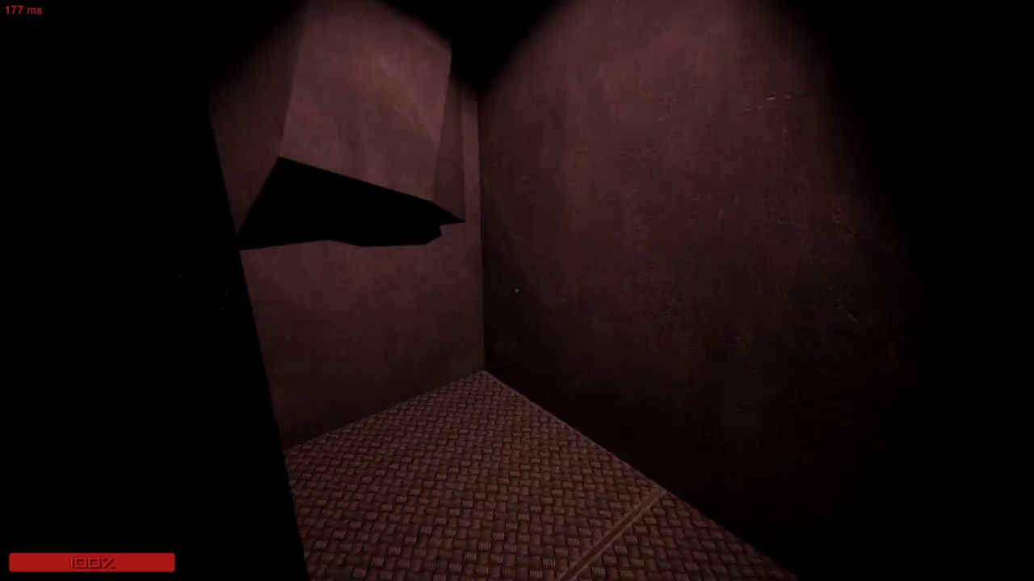
pyautogui.press('w')
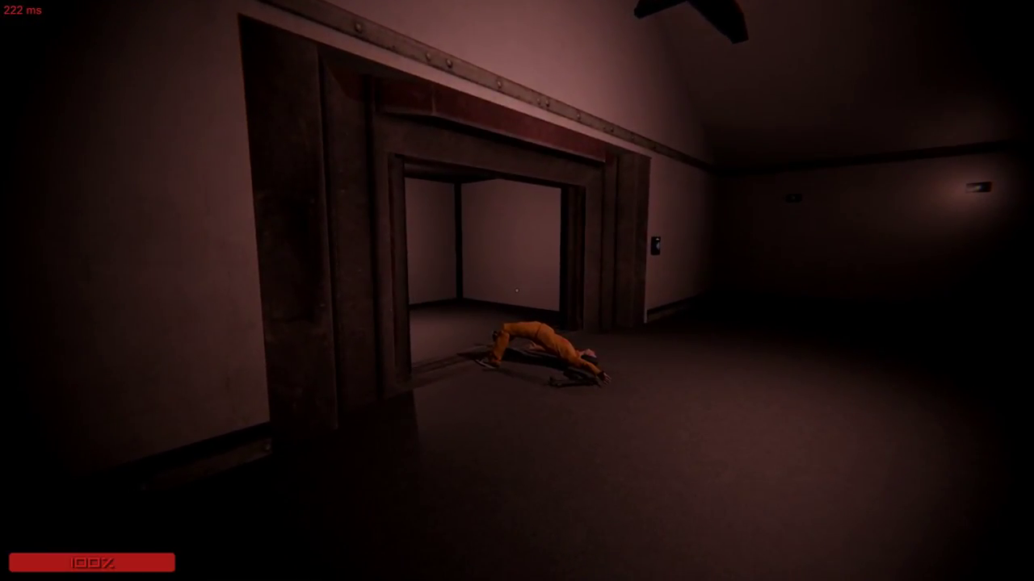
# Go through the double doors past the body to the dark grated doorway.
pyautogui.press('w')
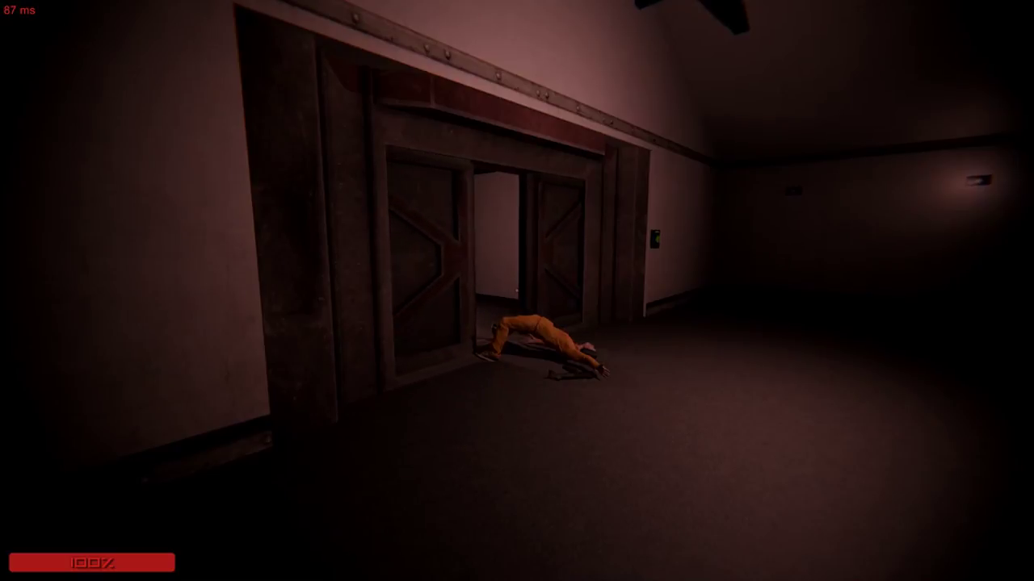
pyautogui.press('w')
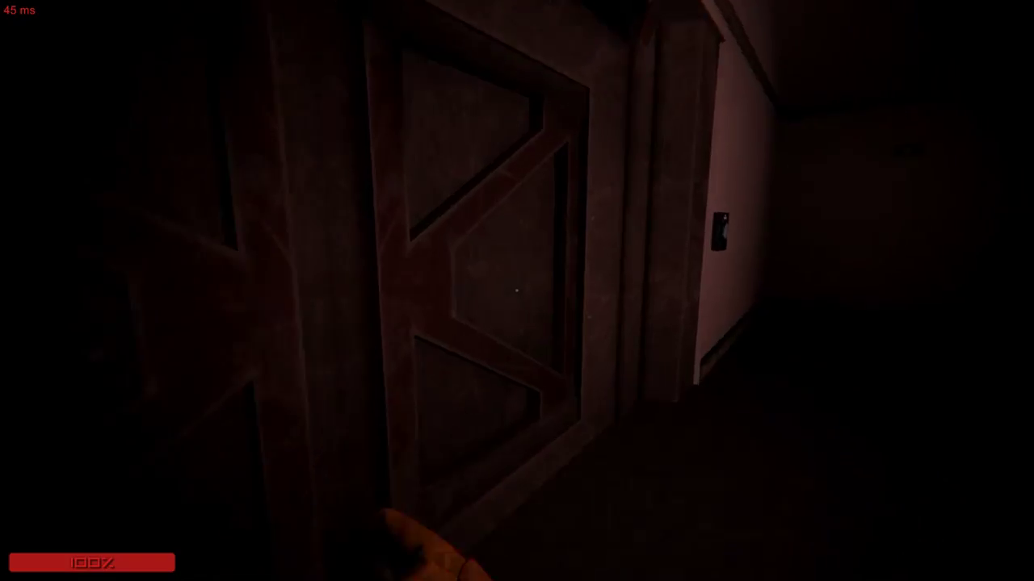
pyautogui.press('w')
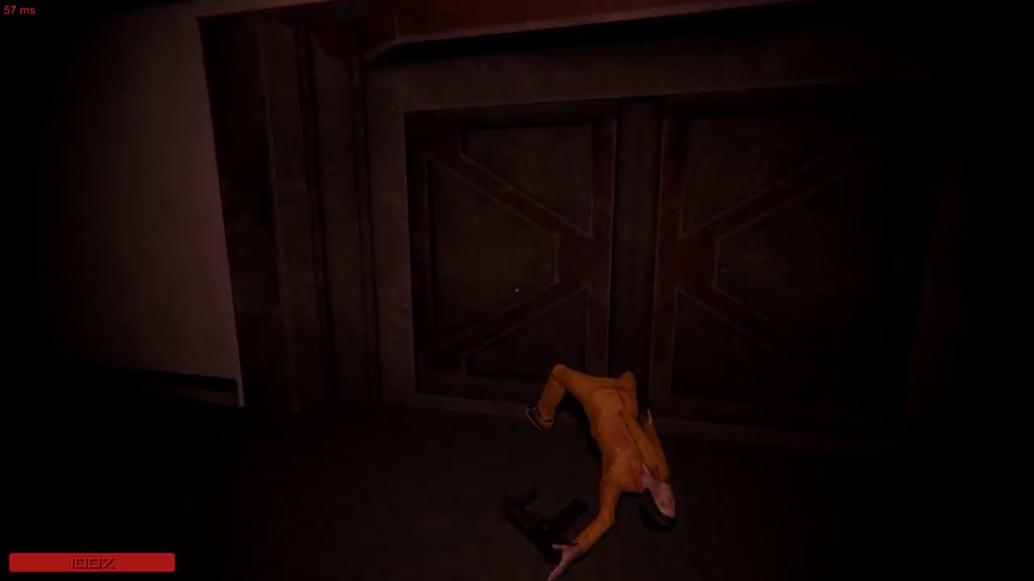
pyautogui.press('w')
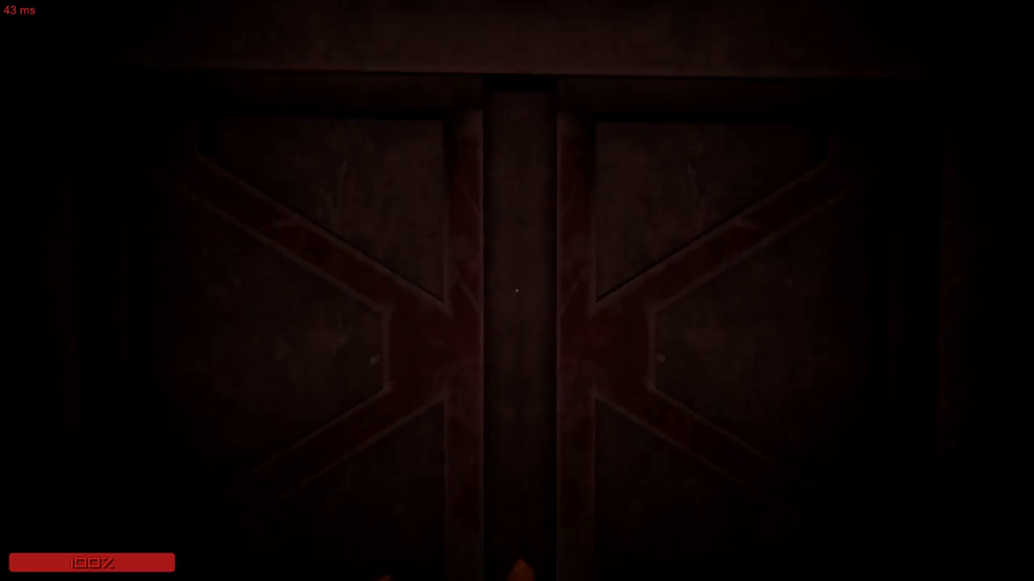
pyautogui.press('w')
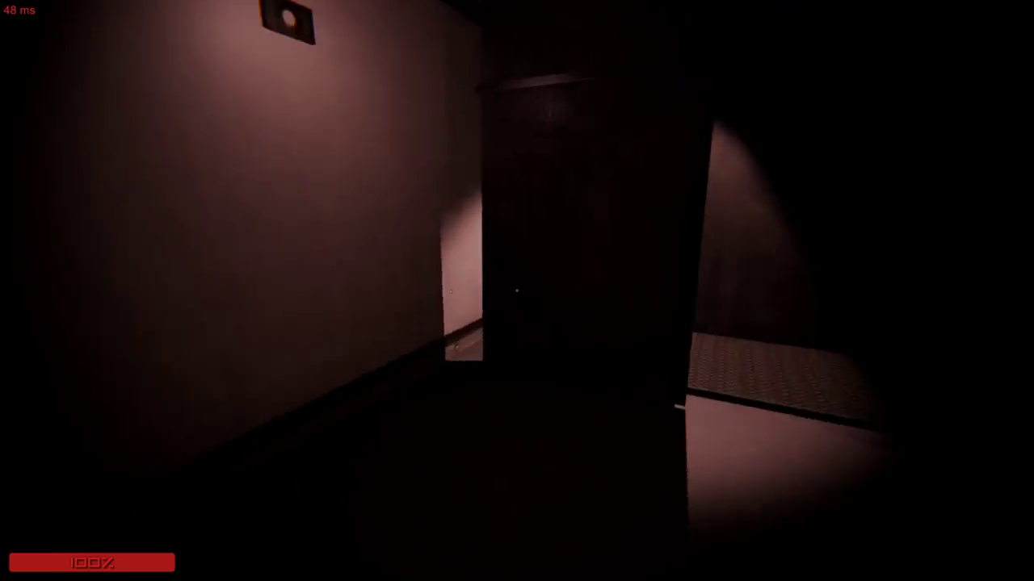
pyautogui.press('w')
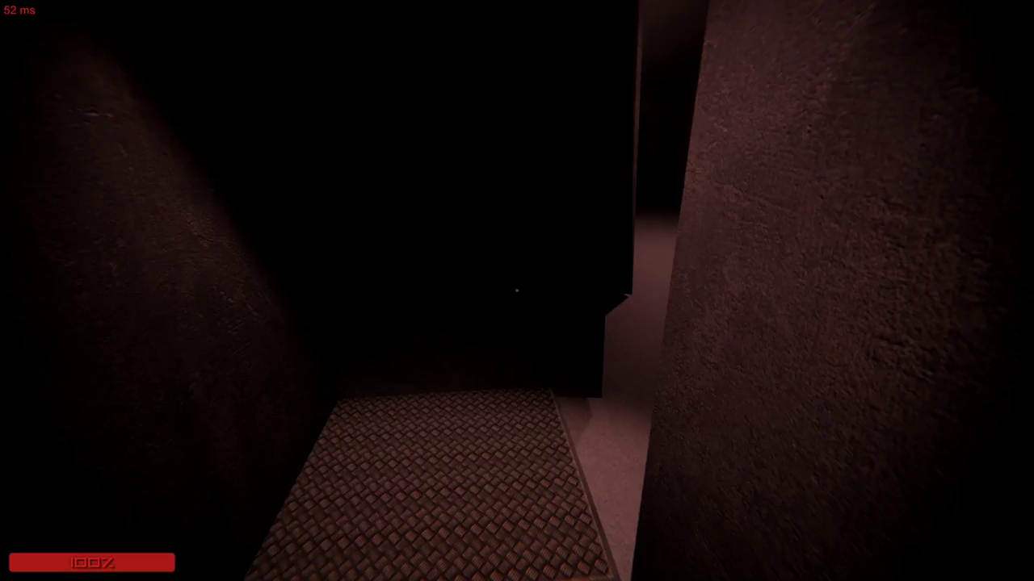
# Follow the guard into the HS 00 room and cross it toward IT 05.
pyautogui.press('w')
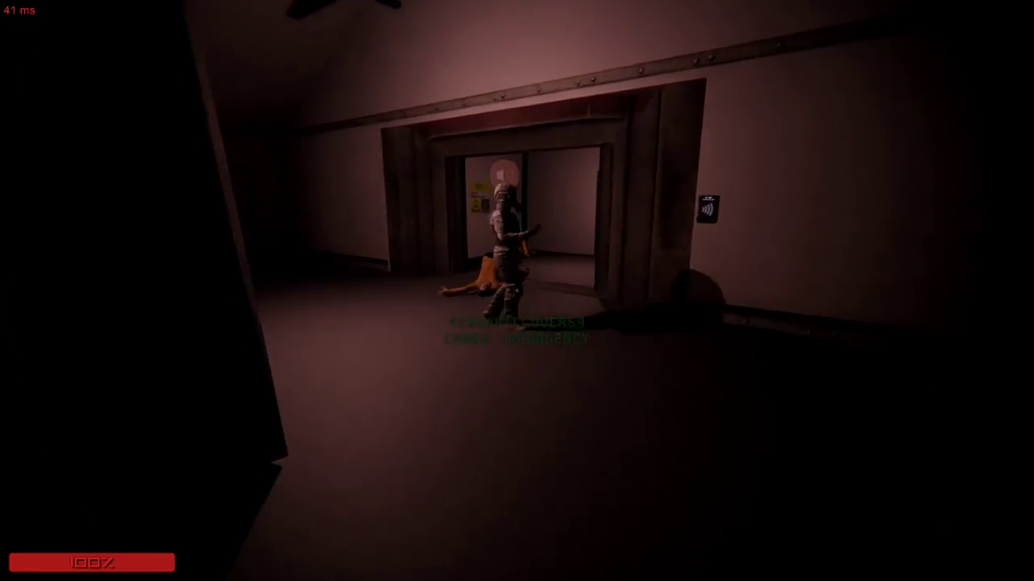
pyautogui.press('w')
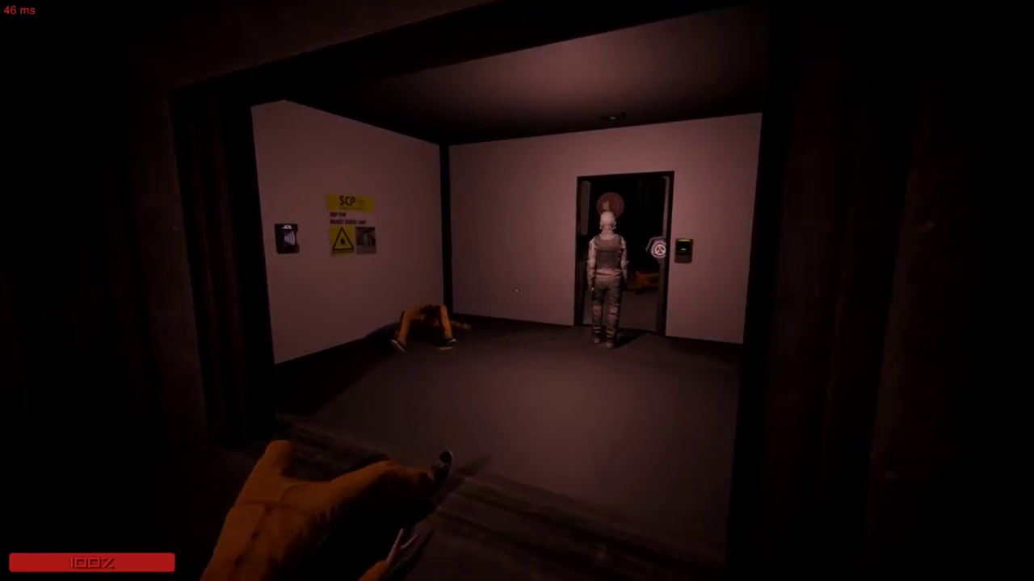
pyautogui.press('w')
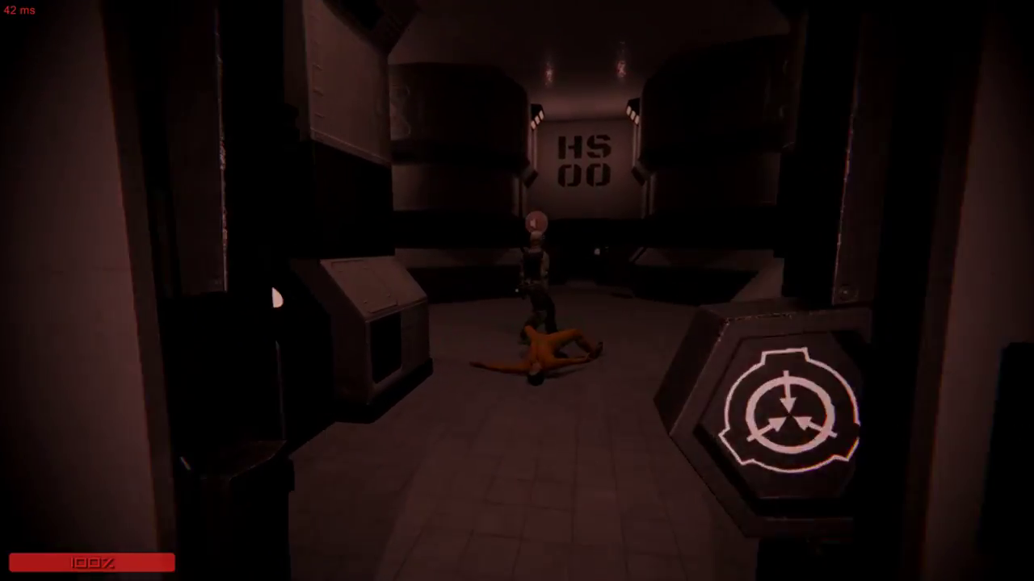
pyautogui.press('w')
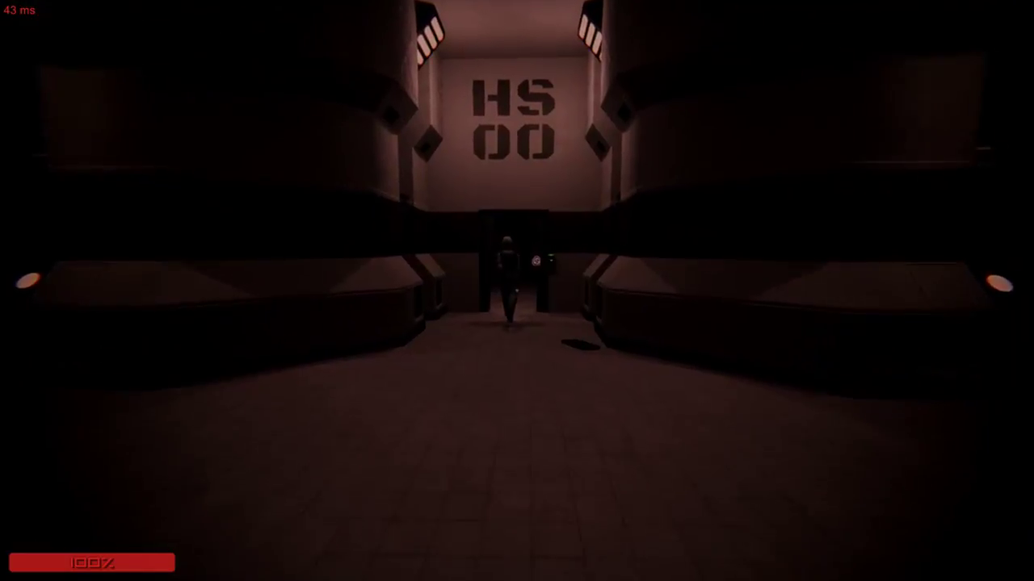
pyautogui.press('w')
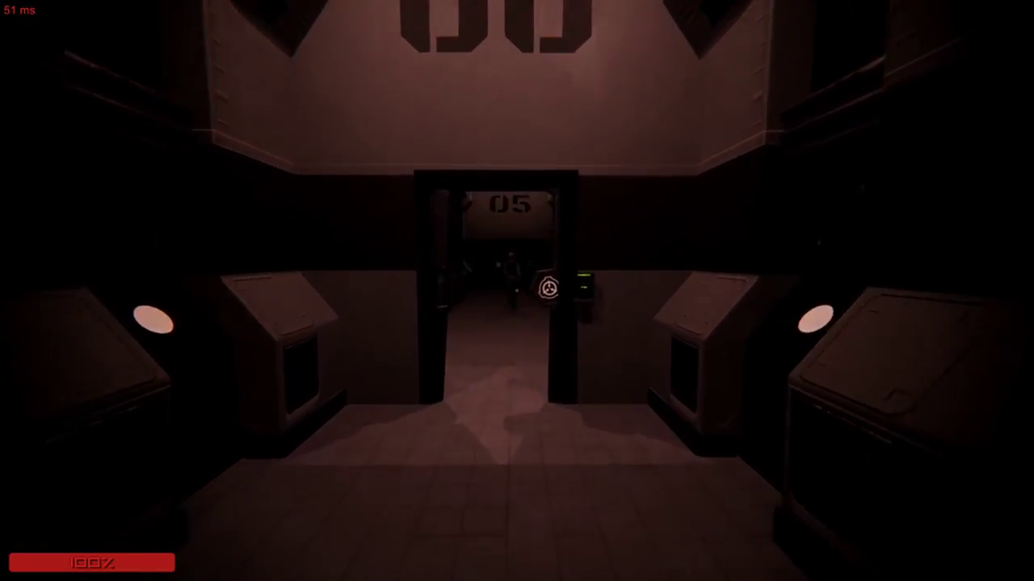
# Go through the IT 05 corridor and past the body through the VT 03 door.
pyautogui.press('w')
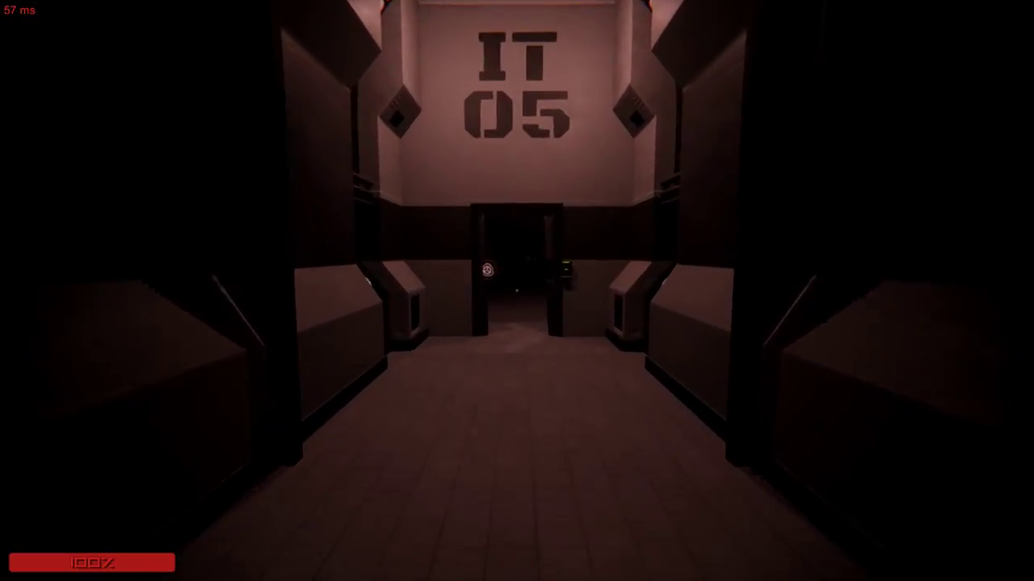
pyautogui.press('w')
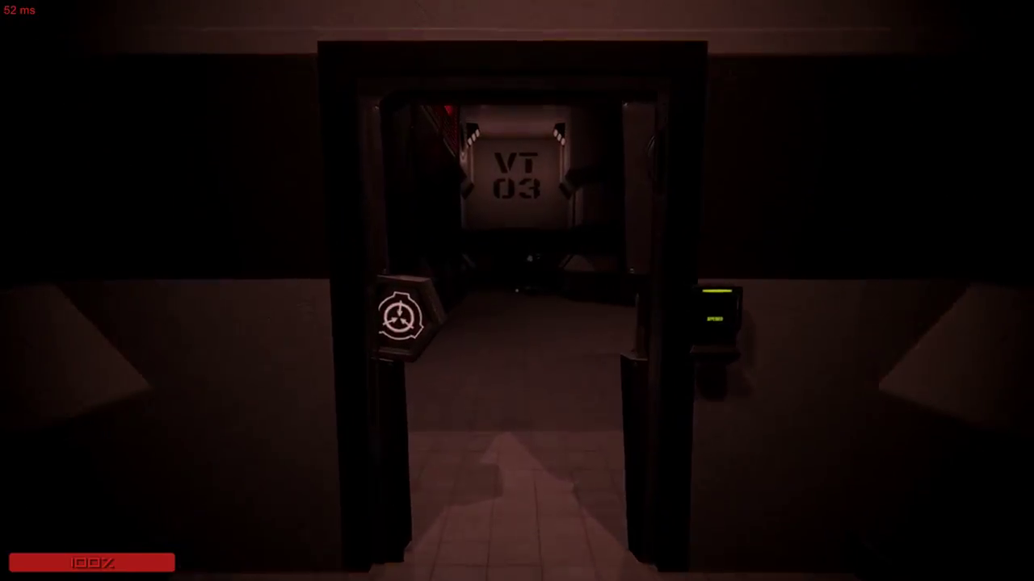
pyautogui.press('w')
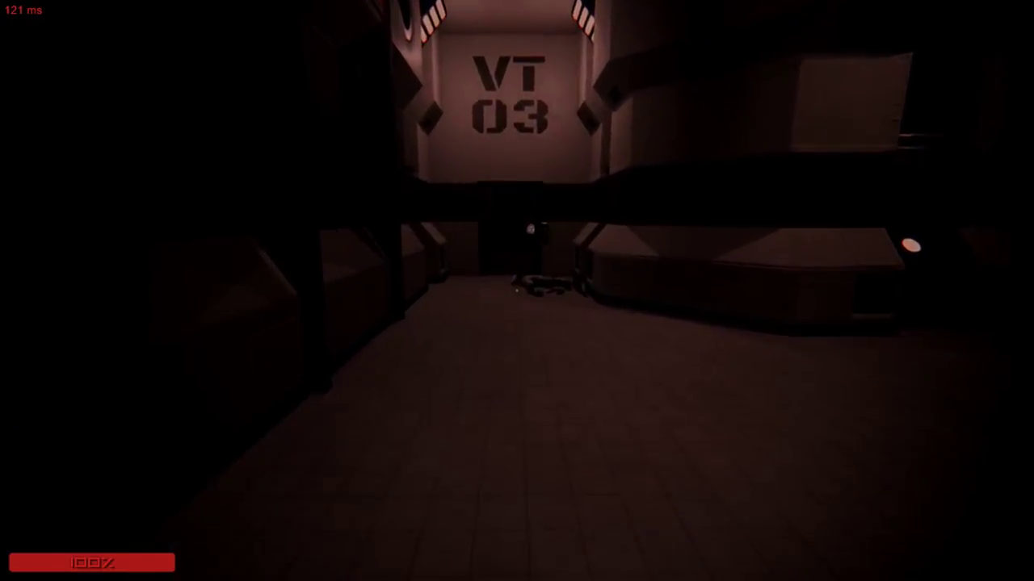
pyautogui.press('w')
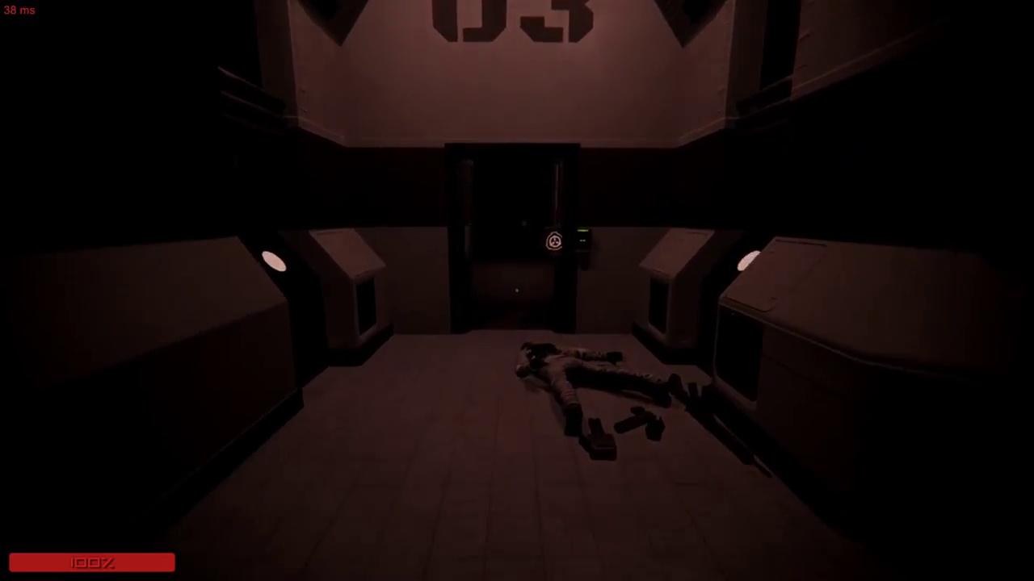
# Walk the long corridor into the EX-A hallway.
pyautogui.press('w')
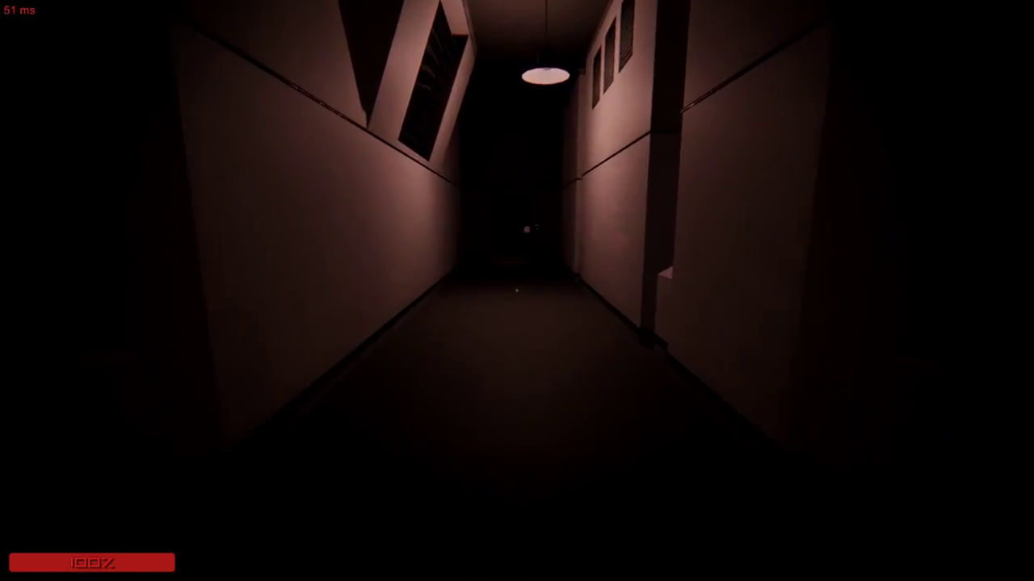
pyautogui.press('w')
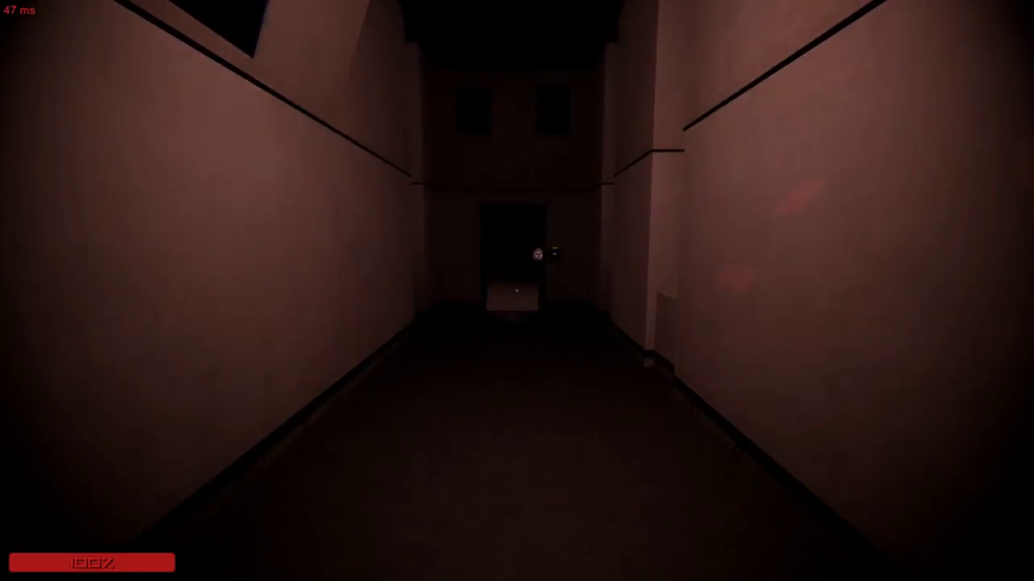
pyautogui.press('w')
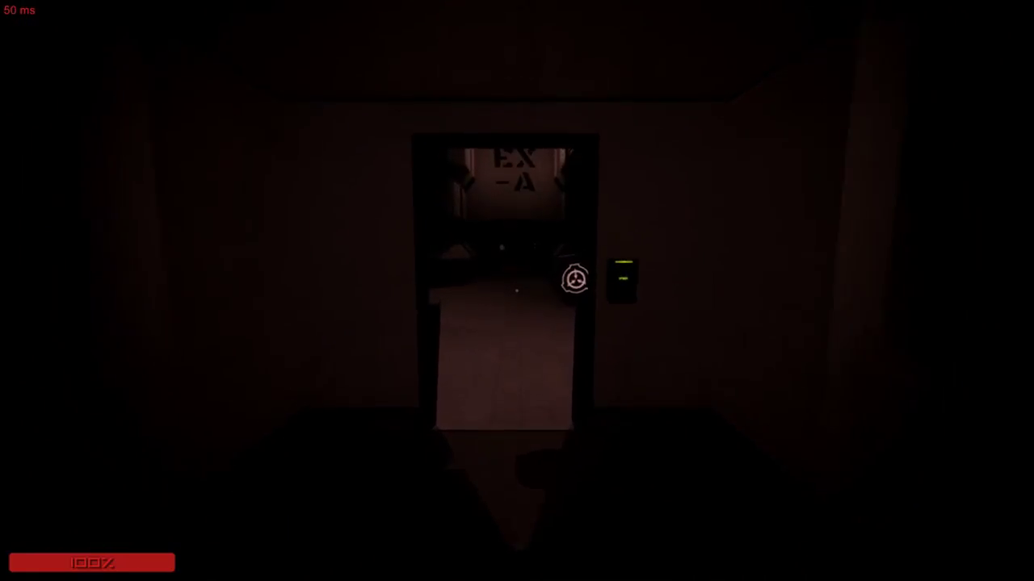
pyautogui.press('w')
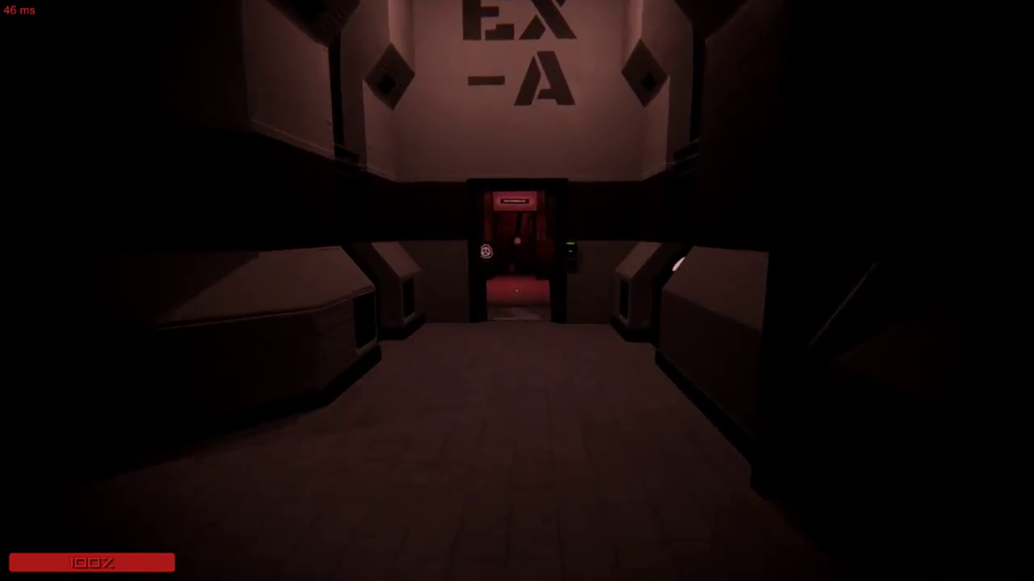
# Cross the red Heavy Containment Zone room, open the left containment door, and head toward Lift A.
pyautogui.press('w')
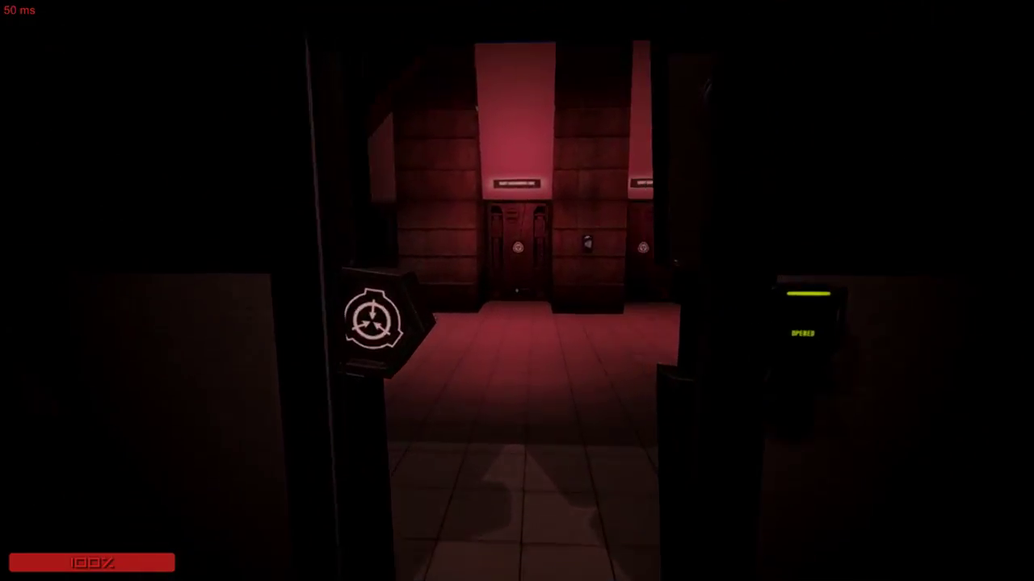
pyautogui.press('w')
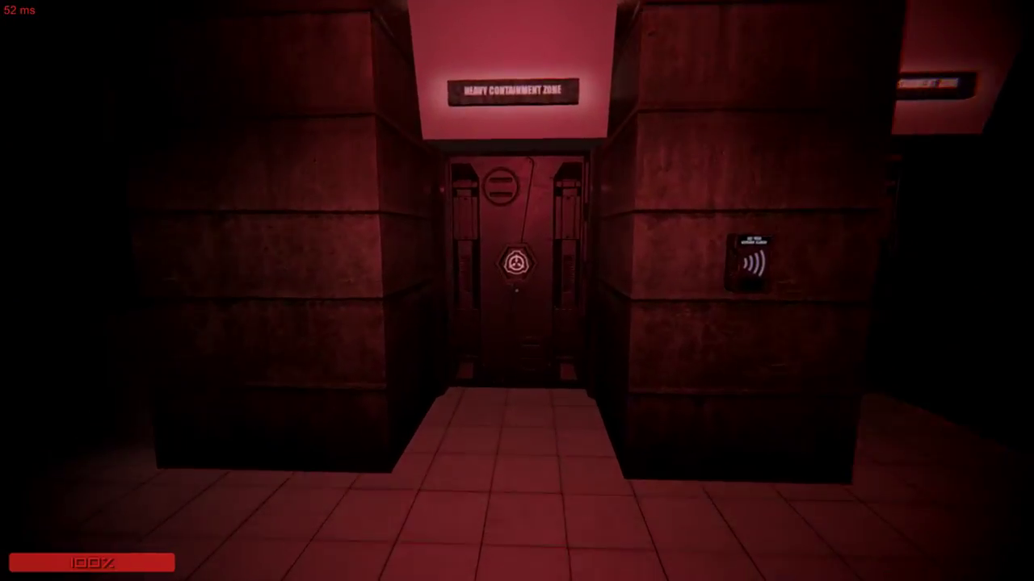
pyautogui.press('w')
pyautogui.press('w')
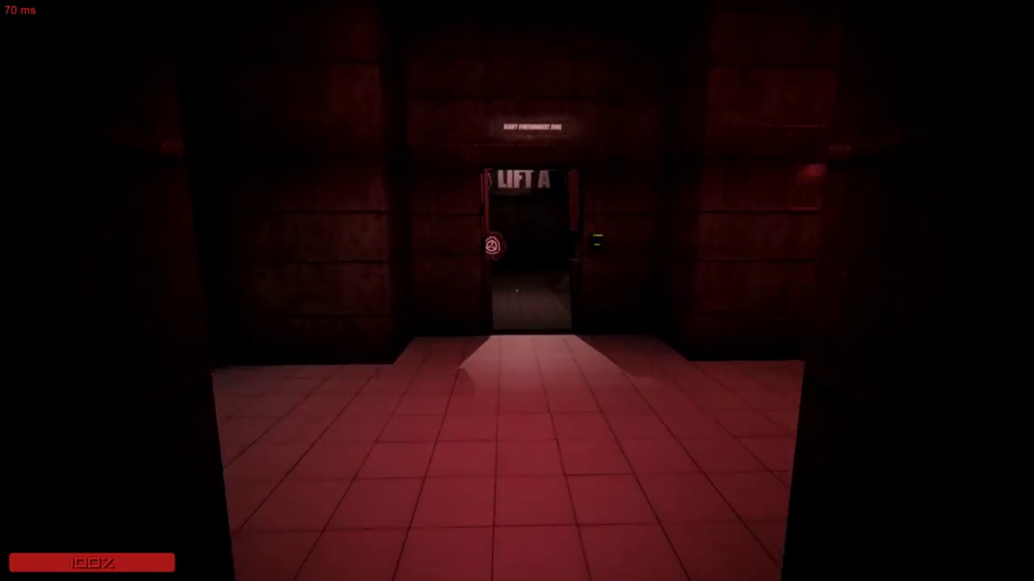
# Walk the tunnel to the SCP lift door, call the lift, step inside, and activate it.
pyautogui.press('w')
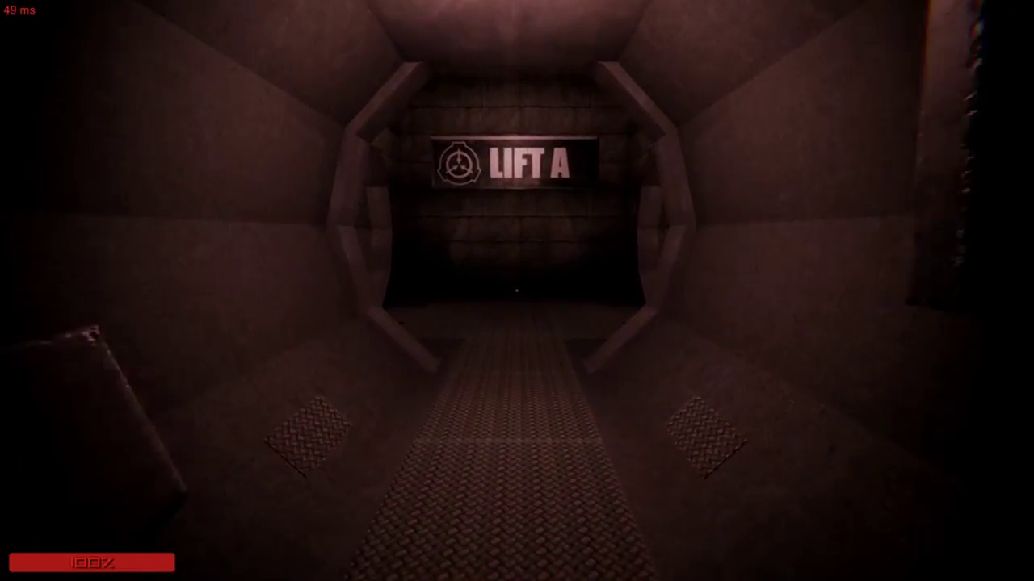
pyautogui.press('w')
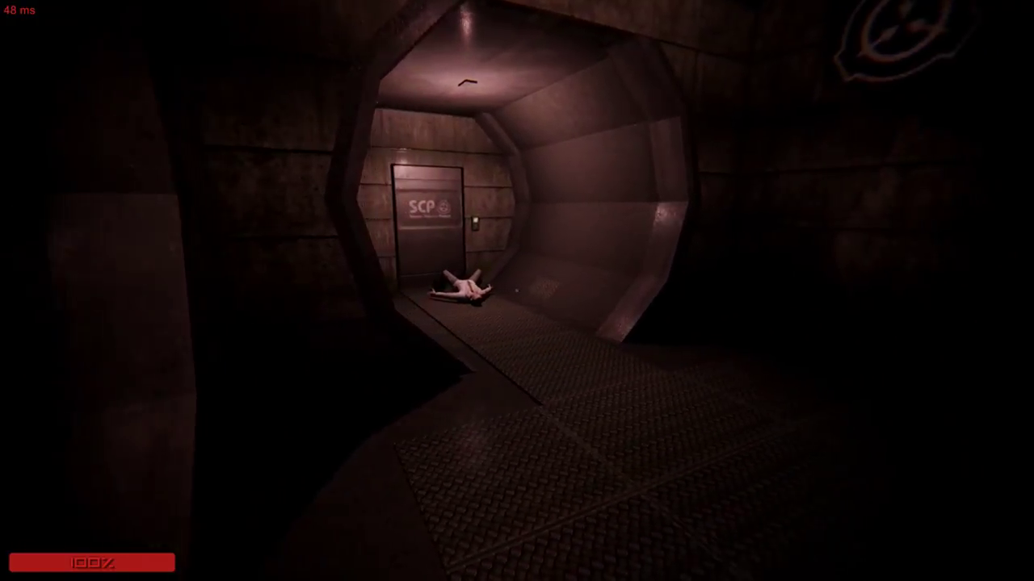
pyautogui.press('w')
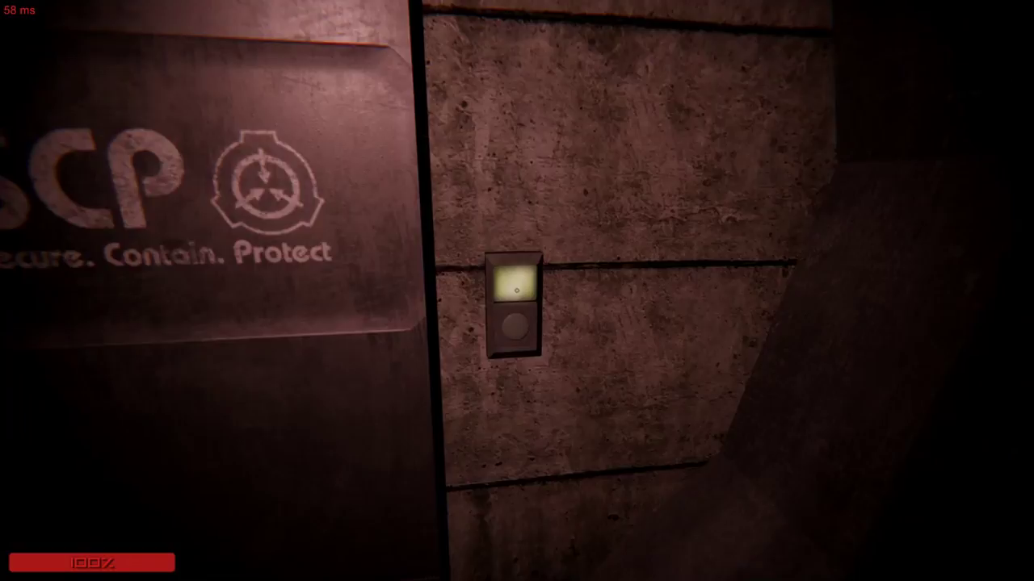
pyautogui.press('w')
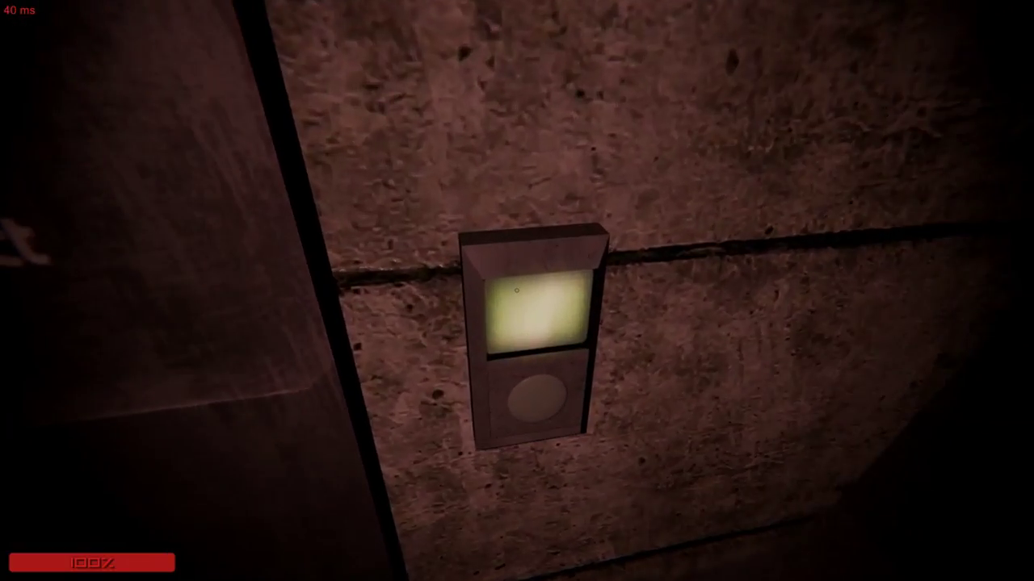
pyautogui.press('w')
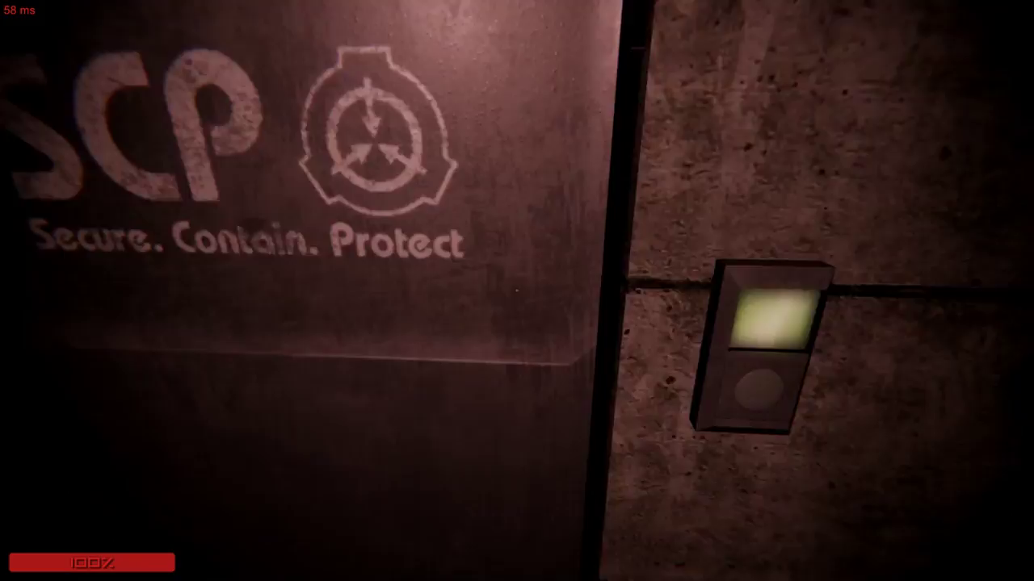
pyautogui.press('s')
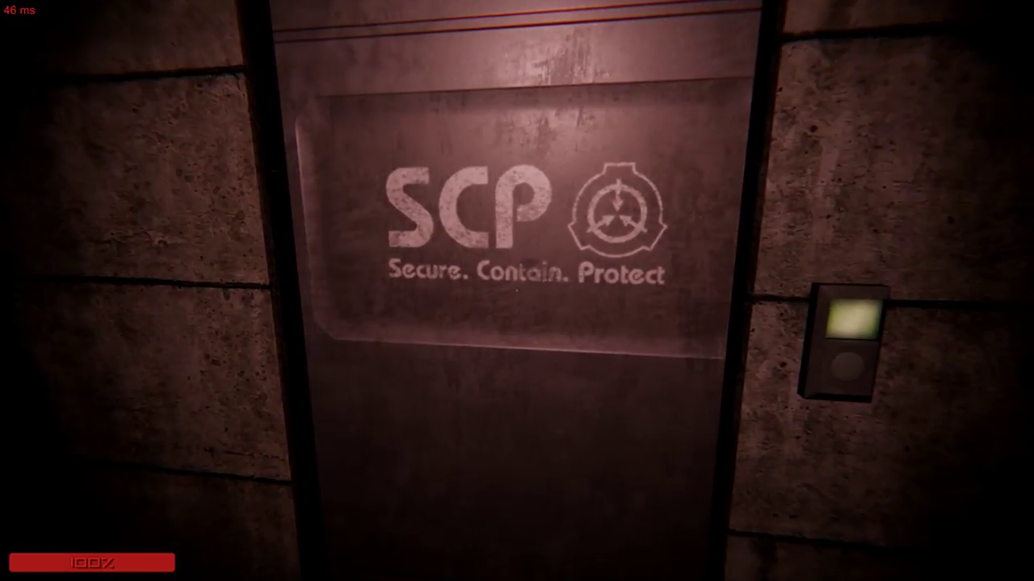
pyautogui.press('w')
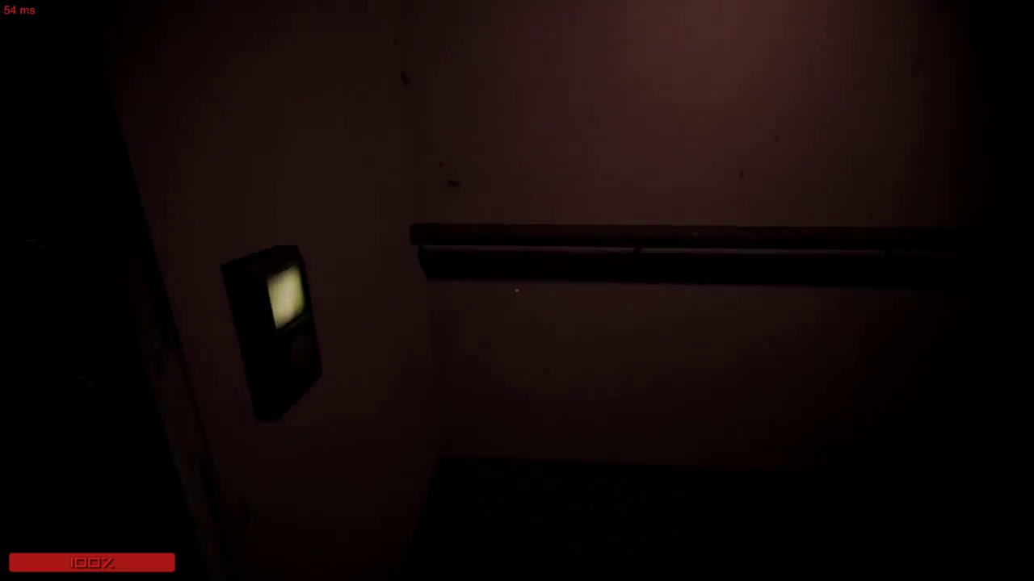
pyautogui.click(517, 291)
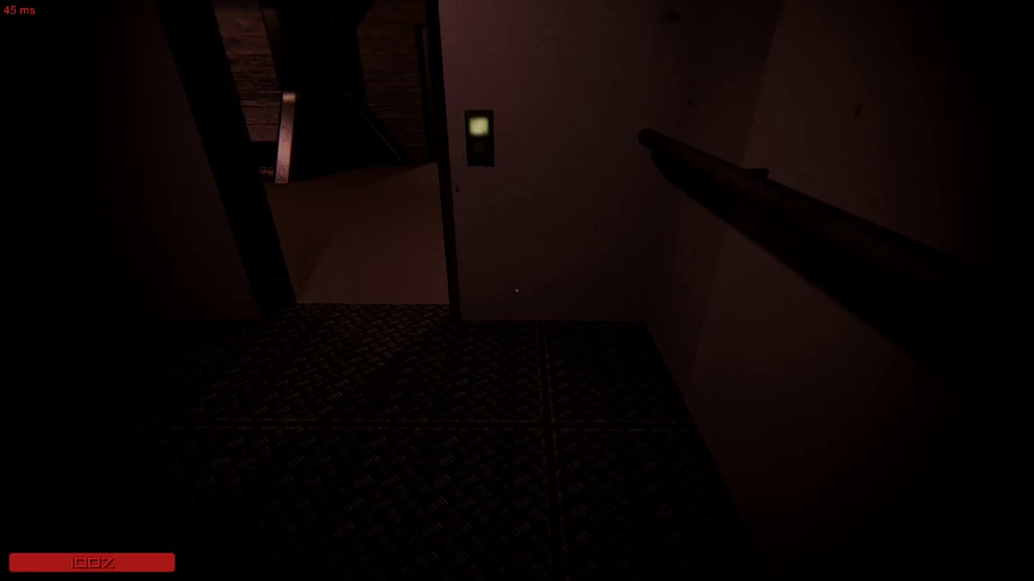
# Walk from the lift through the dim octagonal corridors into the lit corridor facing a doorway.
pyautogui.press('w')
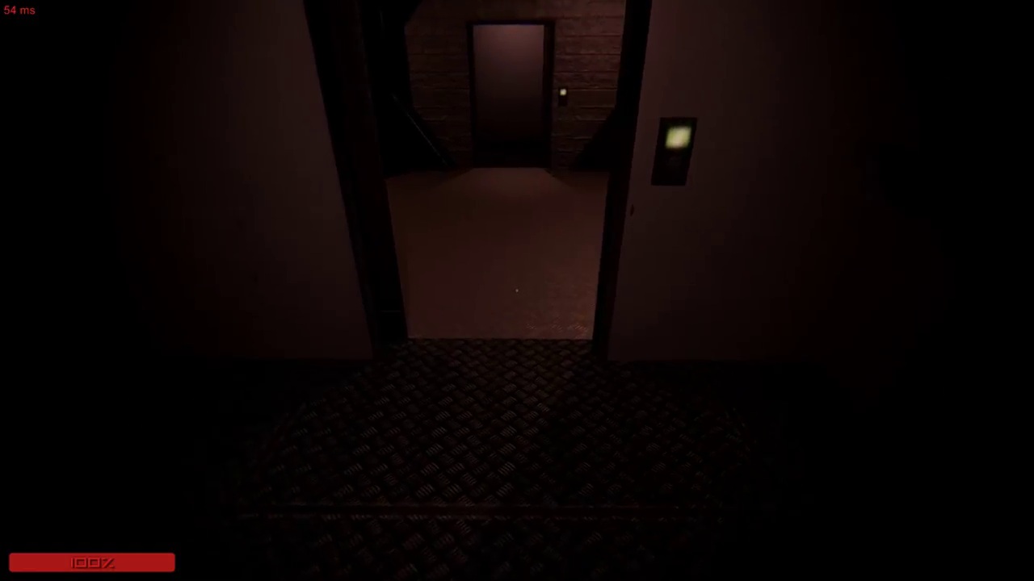
pyautogui.press('w')
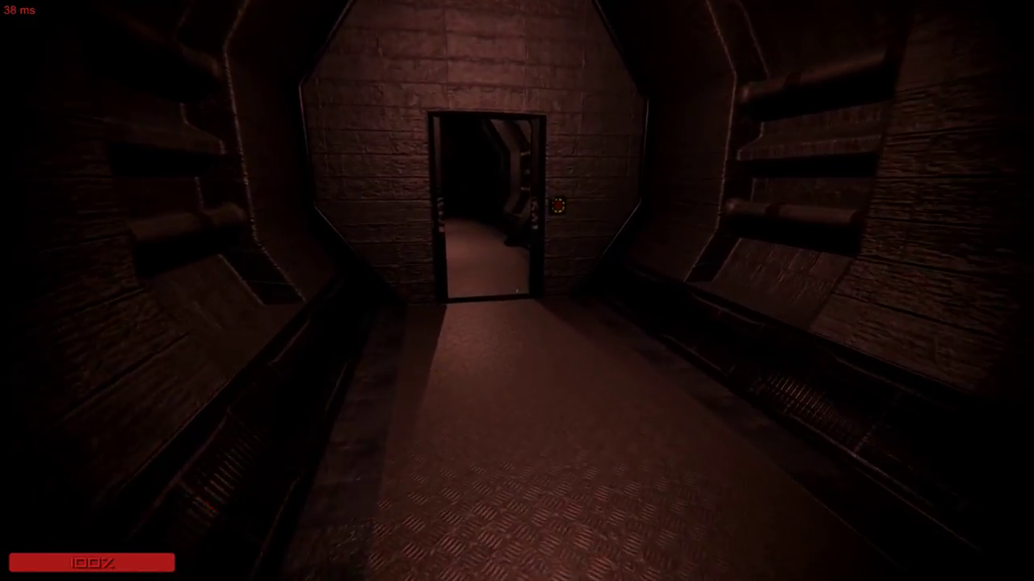
pyautogui.press('w')
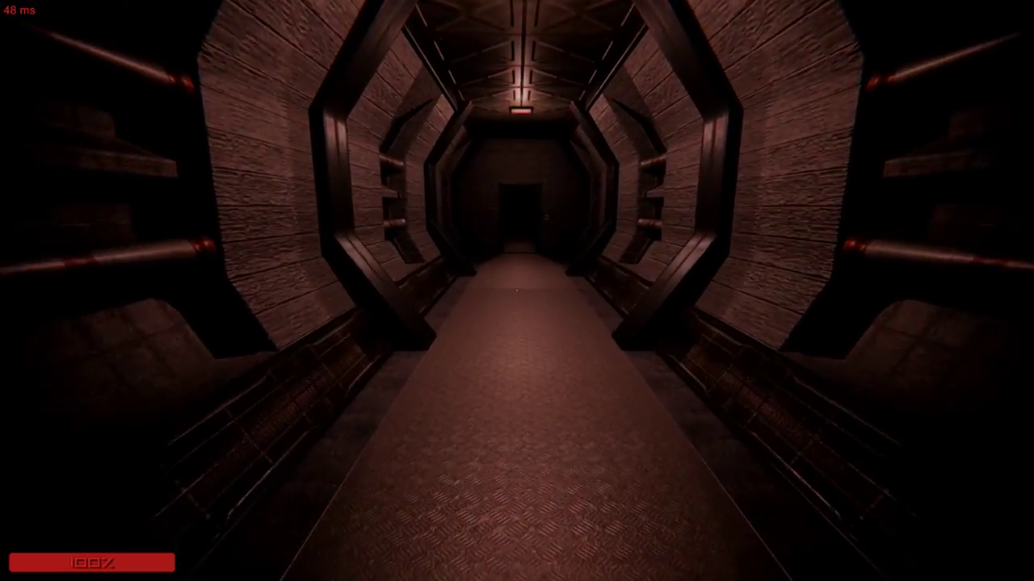
pyautogui.press('w')
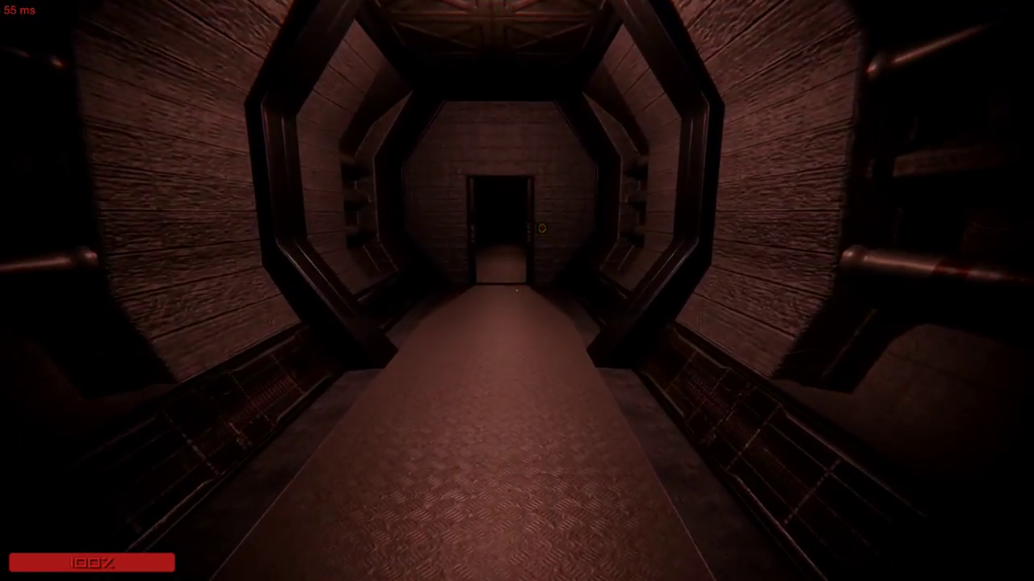
pyautogui.press('w')
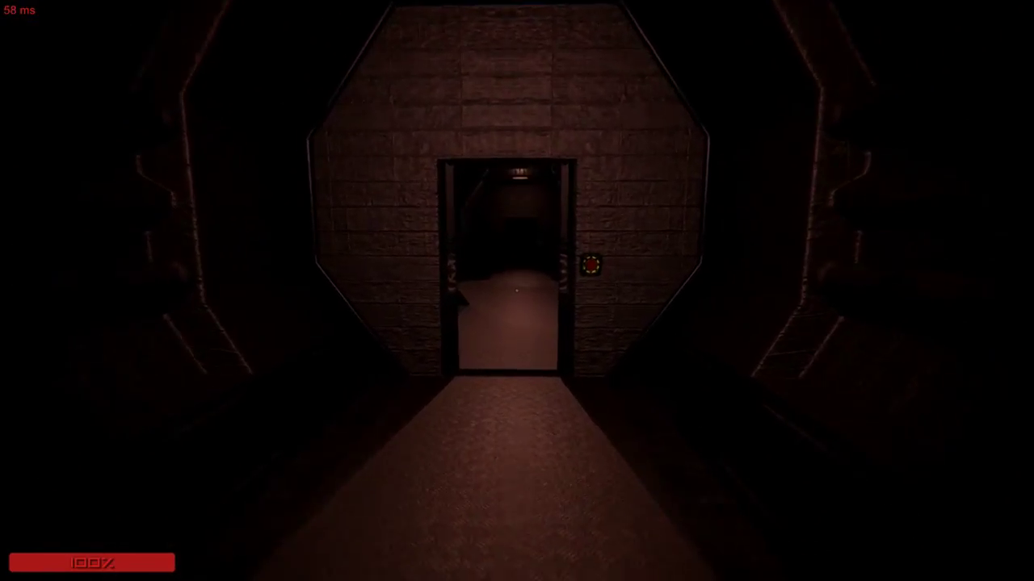
pyautogui.press('w')
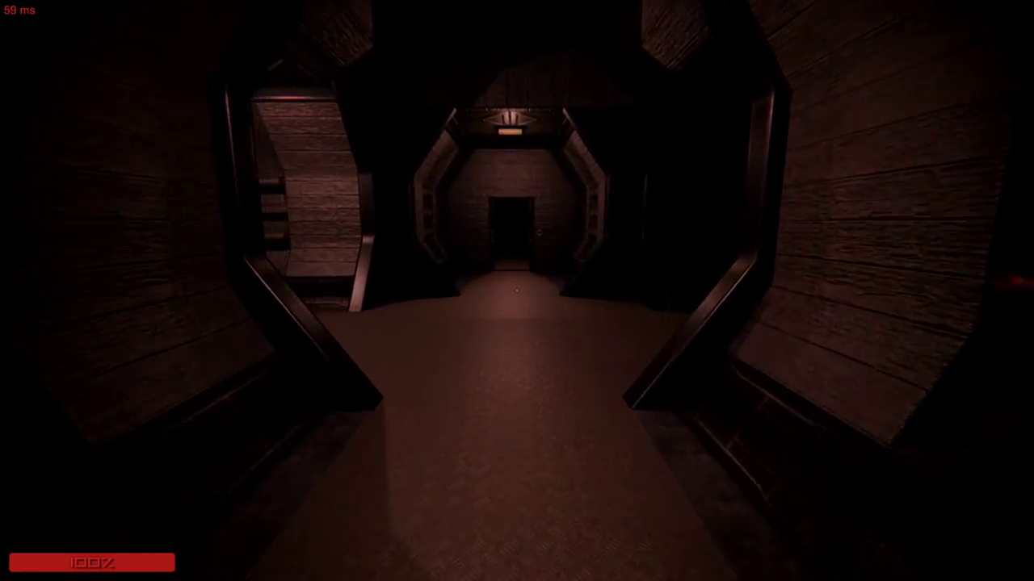
pyautogui.press('w')
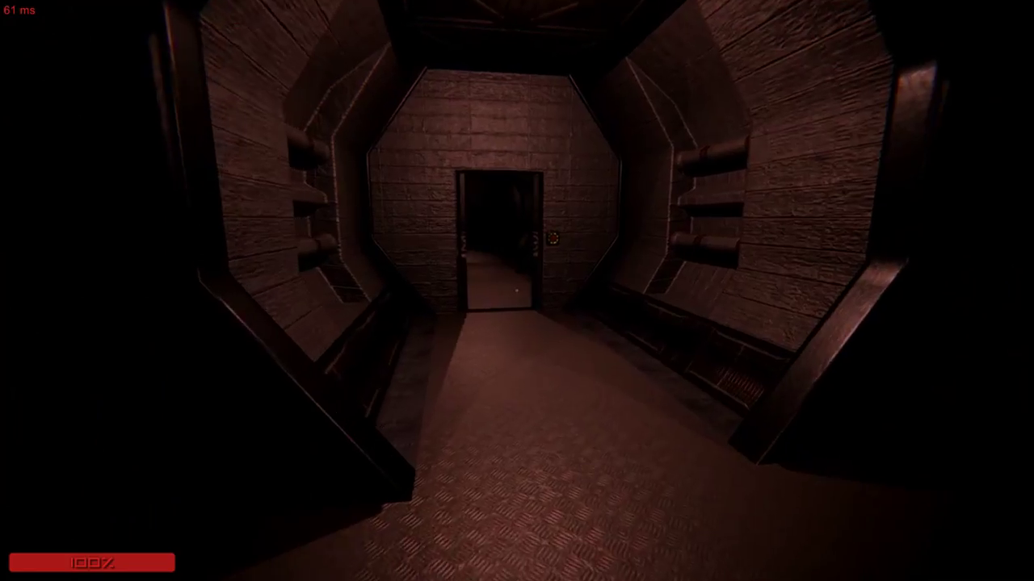
pyautogui.press('w')
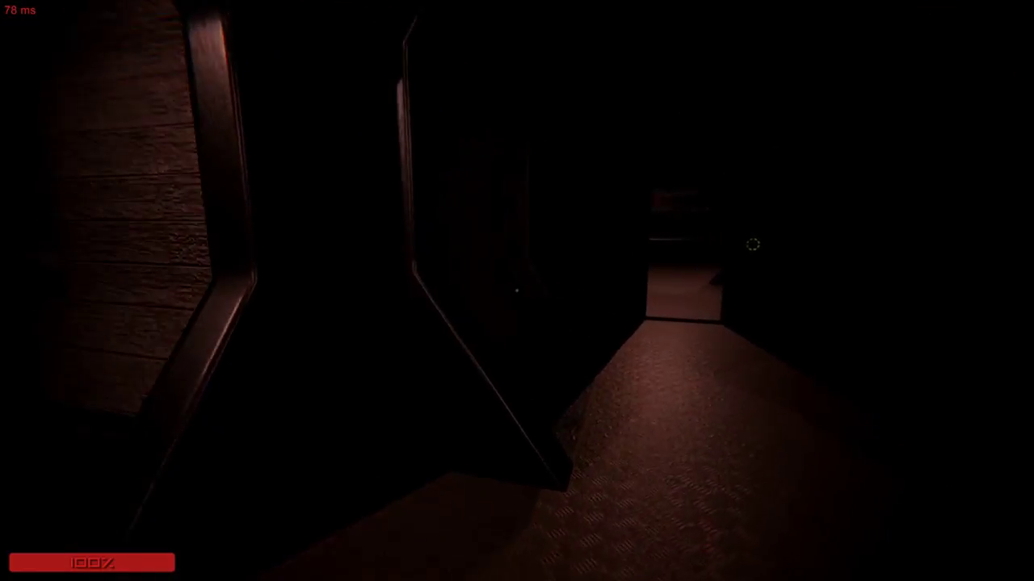
pyautogui.press('w')
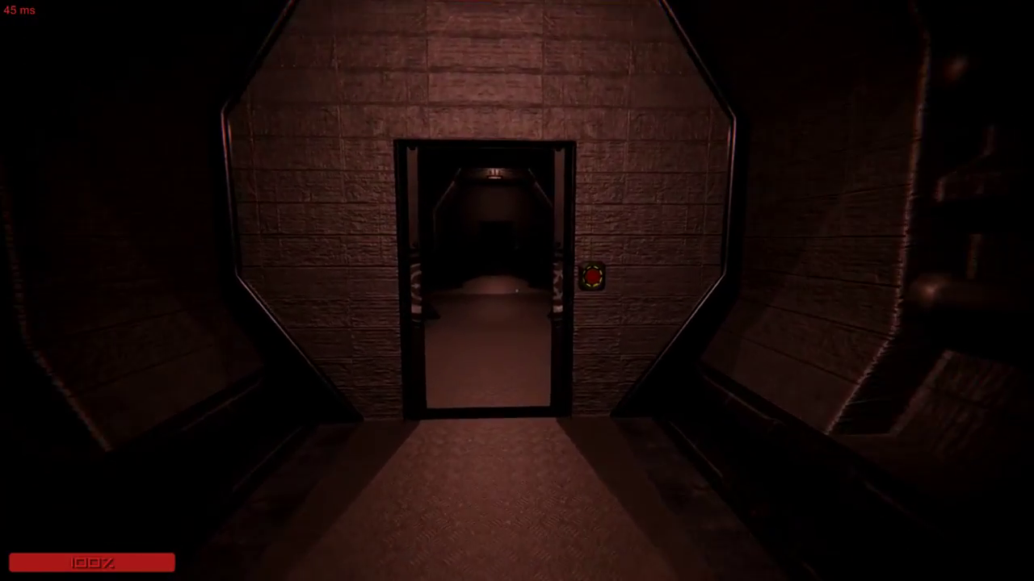
# Pass the SCP door and approach the fallen soldier's body in the doorway.
pyautogui.press('w')
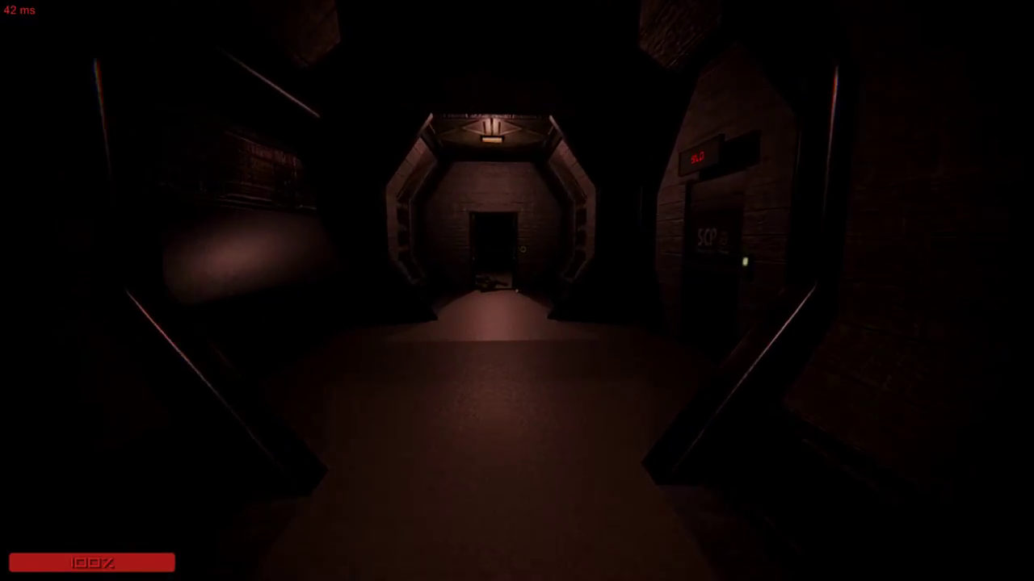
pyautogui.press('w')
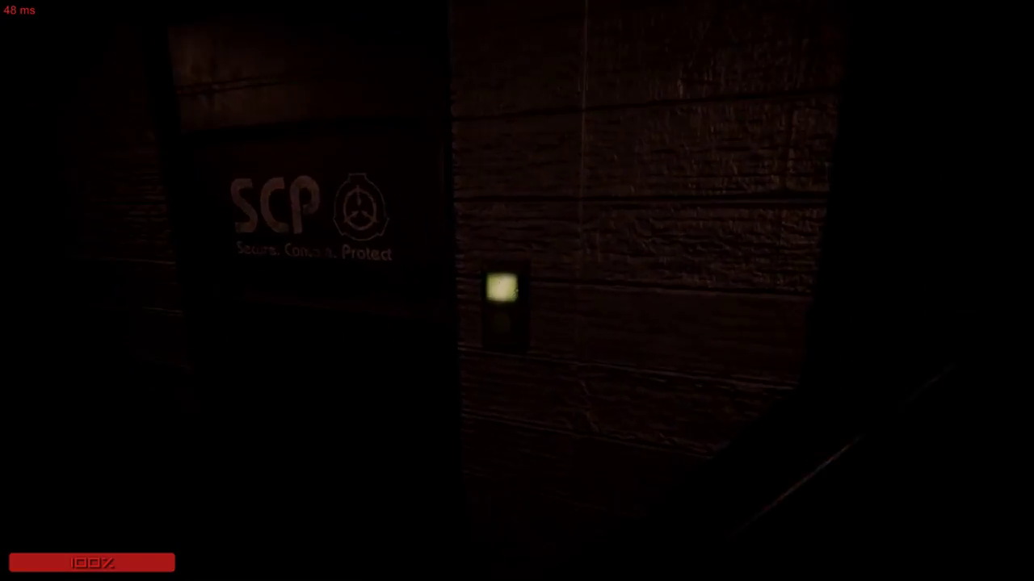
pyautogui.press('s')
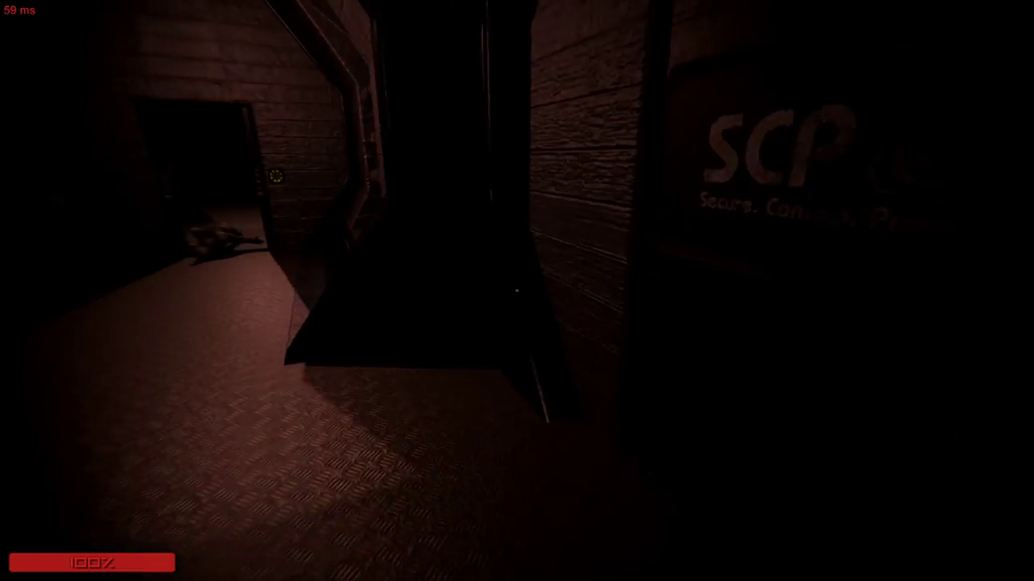
pyautogui.press('w')
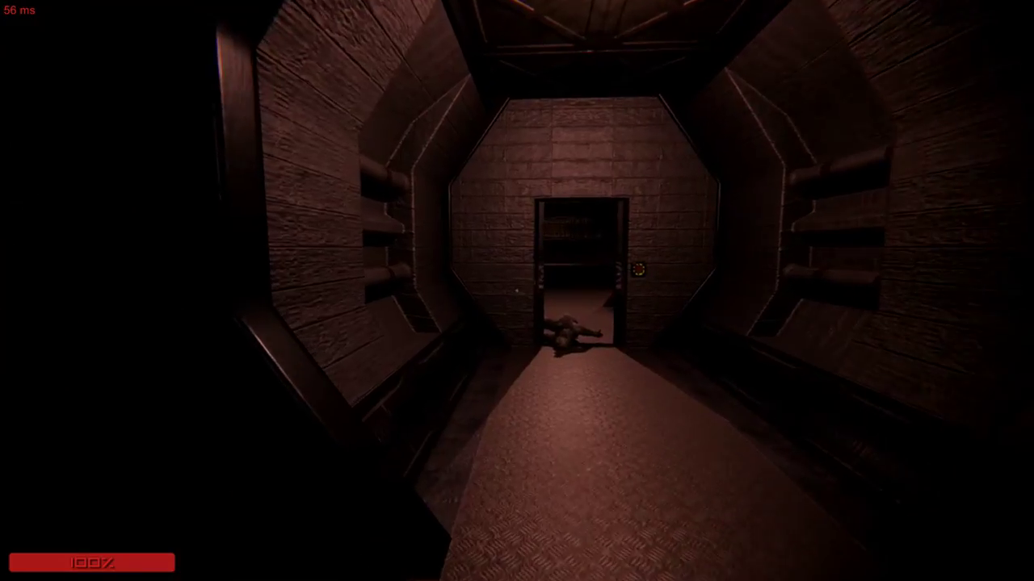
# Leave the body, walk into the SILO room and ride its elevator to the red-lit room.
pyautogui.press('w')
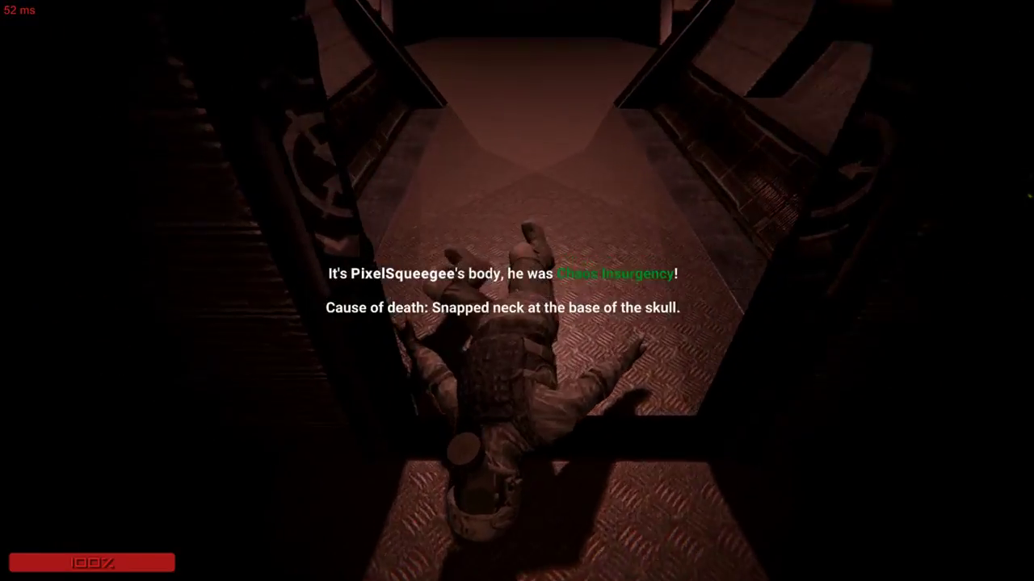
pyautogui.press('w')
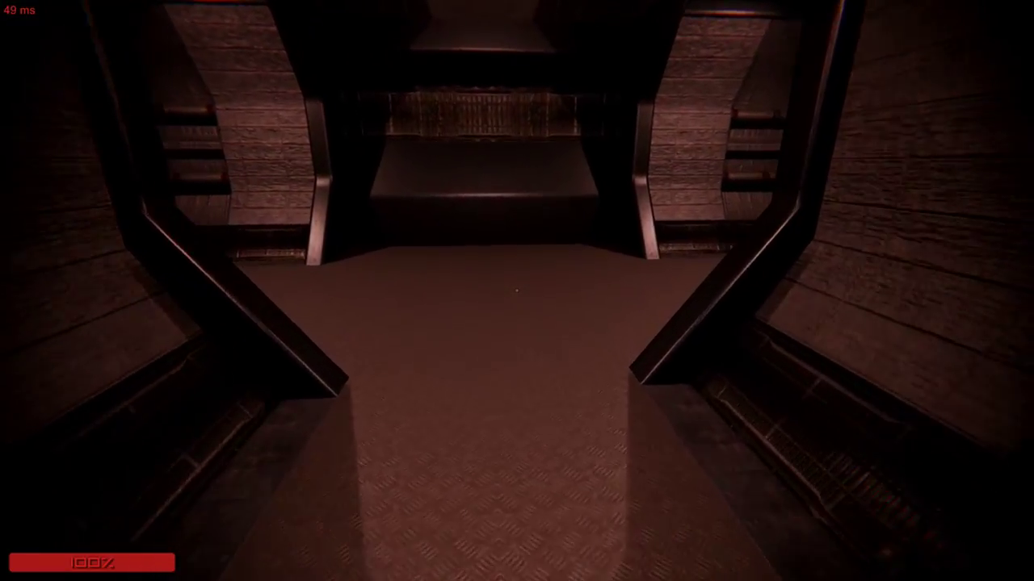
pyautogui.press('w')
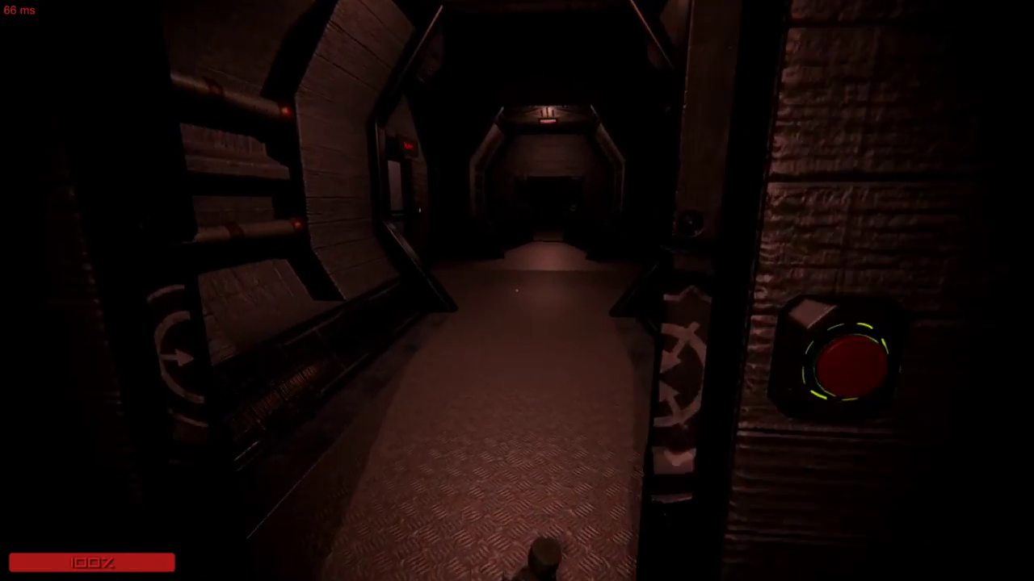
pyautogui.press('w')
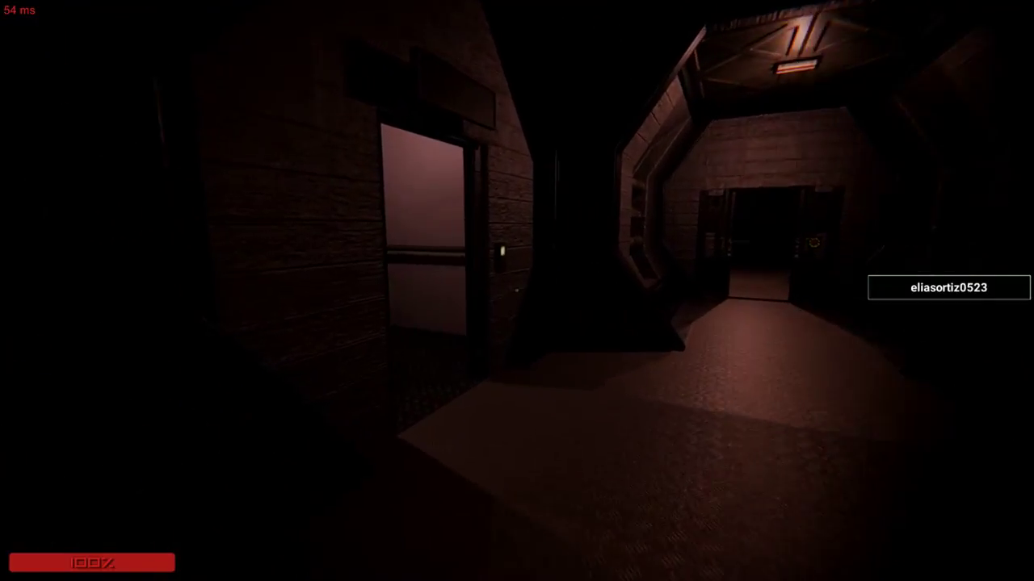
pyautogui.press('w')
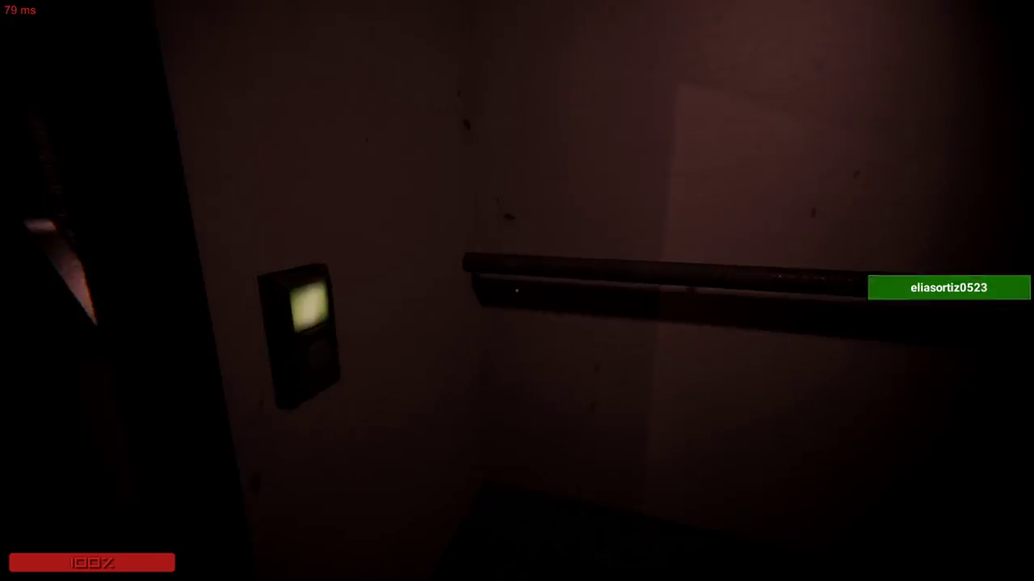
pyautogui.press('s')
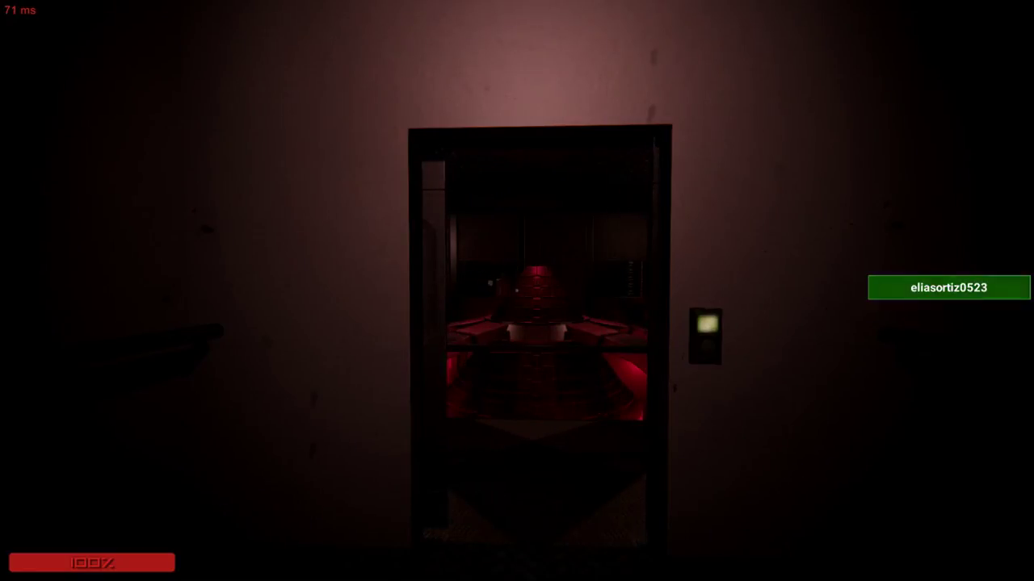
# Cross the red room's walkway into the server-rack corridor where a Class-D stands.
pyautogui.press('w')
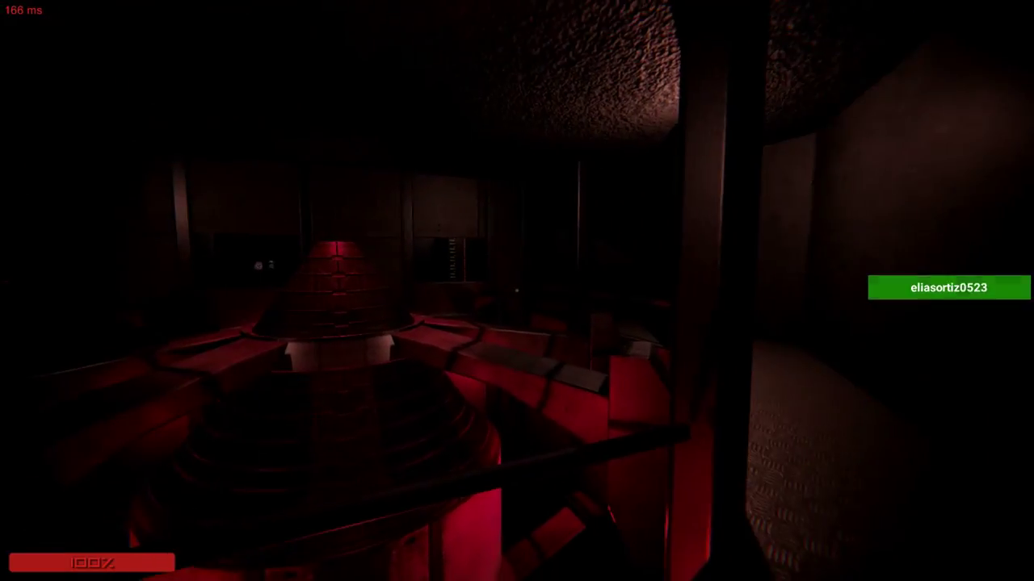
pyautogui.press('w')
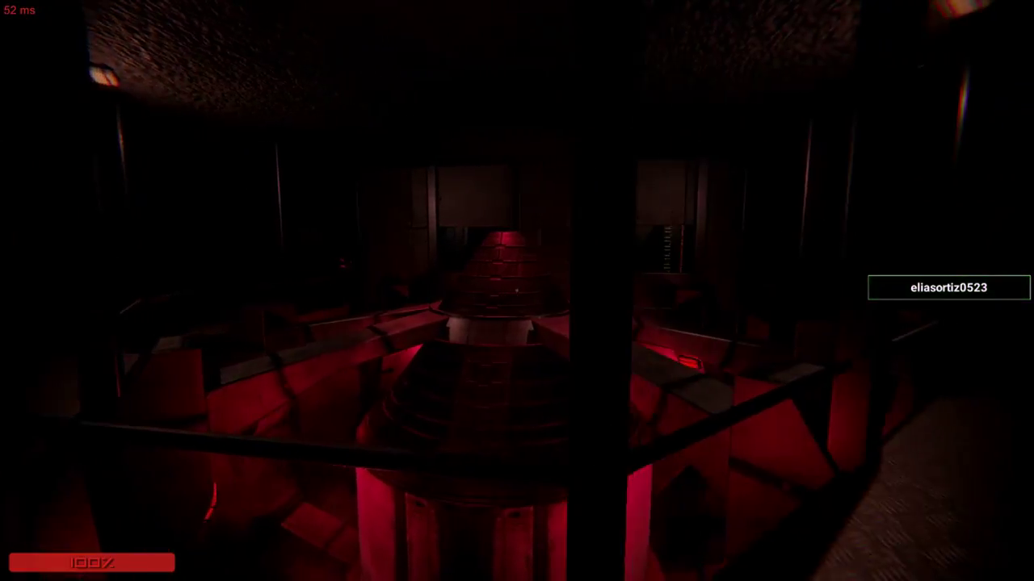
pyautogui.press('w')
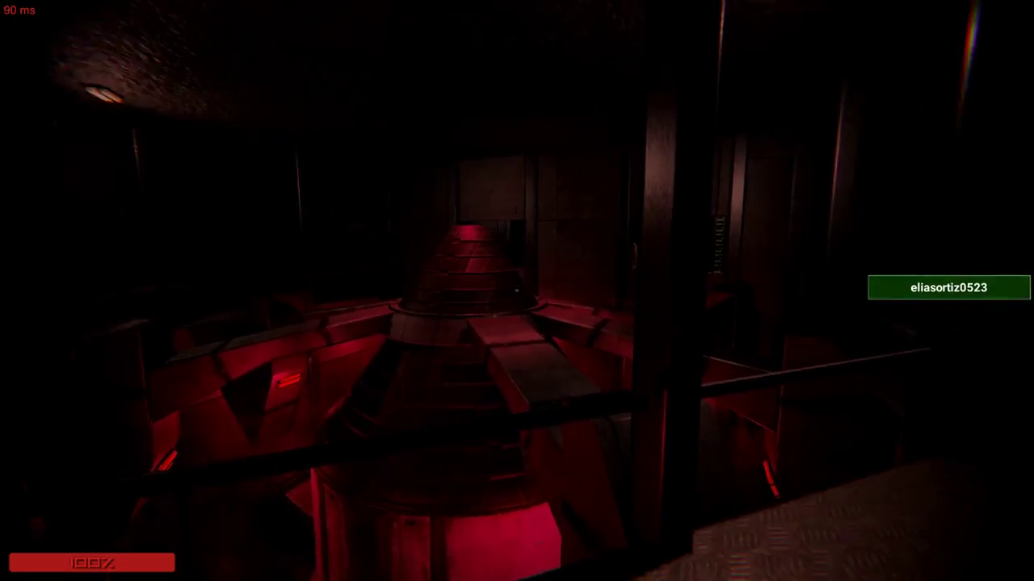
pyautogui.press('w')
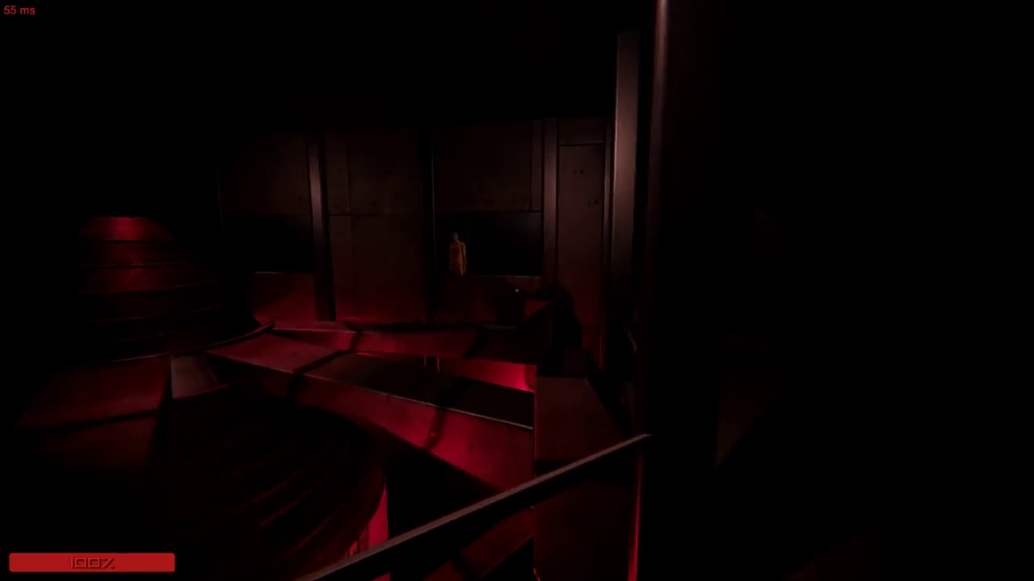
pyautogui.press('w')
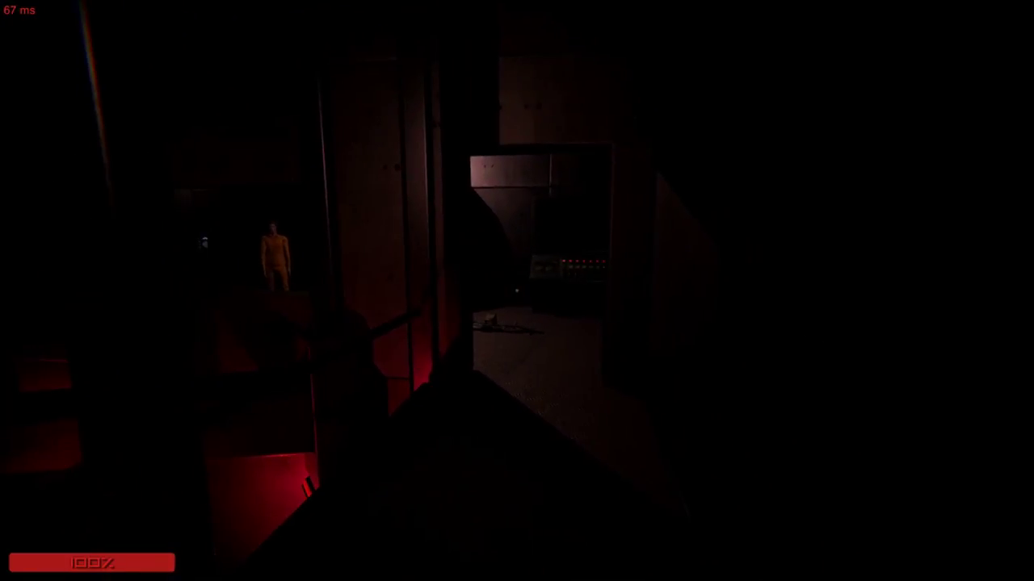
pyautogui.press('w')
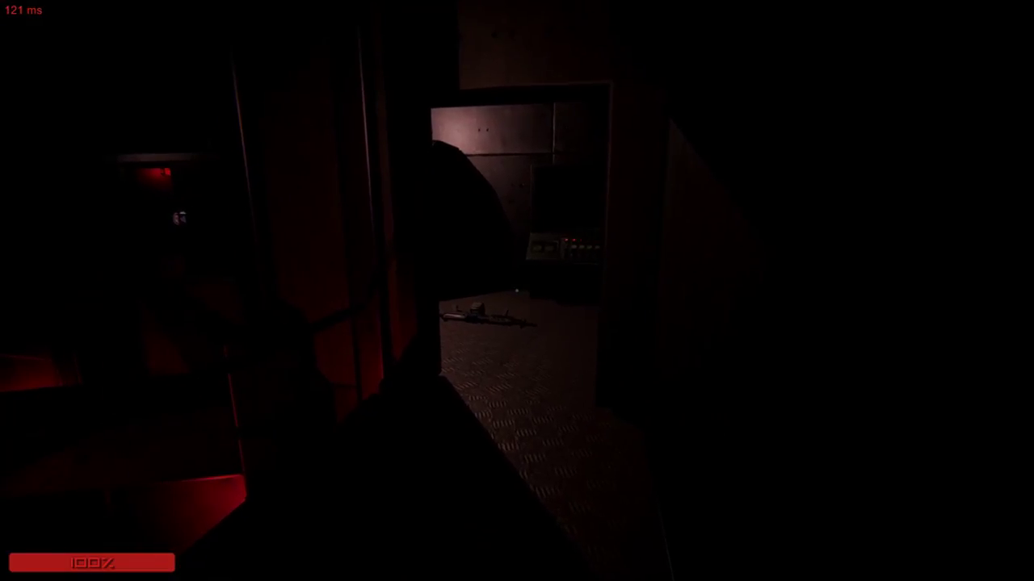
pyautogui.press('w')
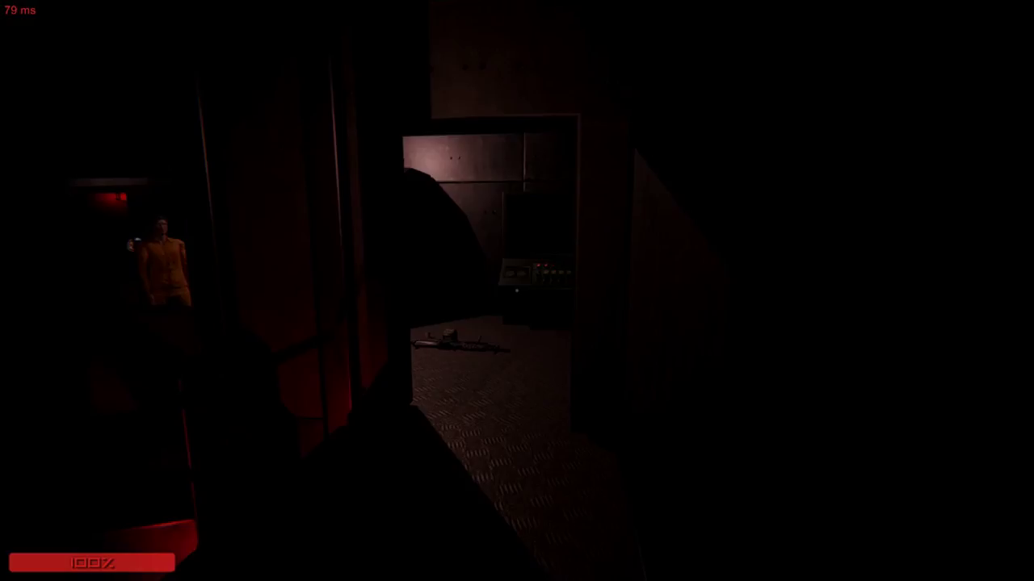
pyautogui.press('w')
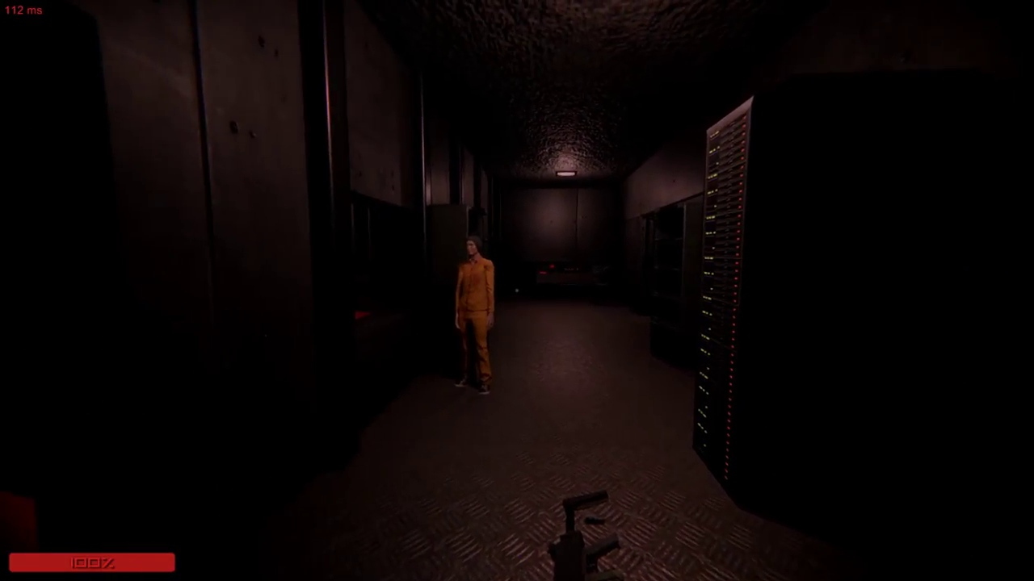
# Follow the orange-suited inmate back along the walkway toward the server room.
pyautogui.press('w')
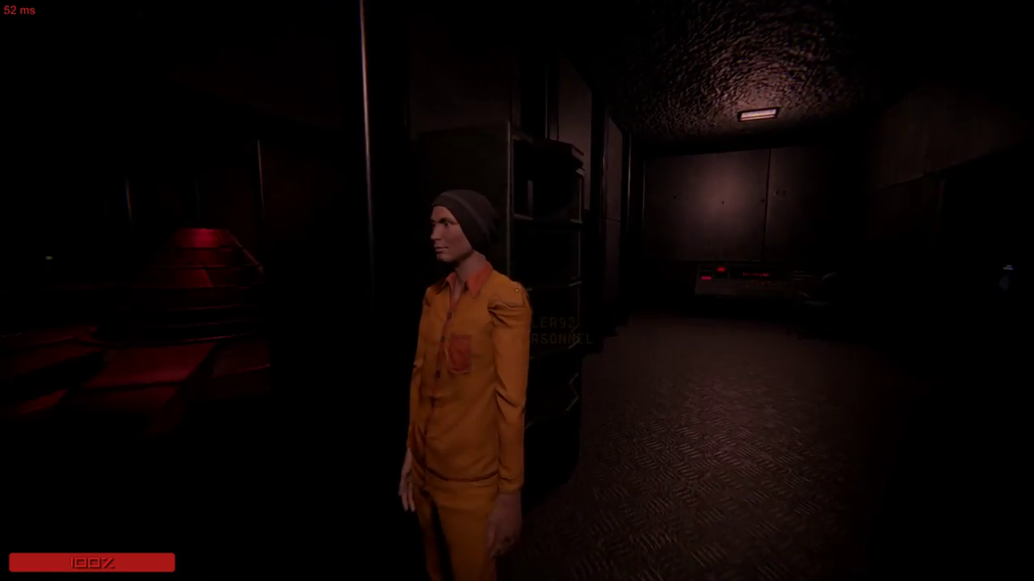
pyautogui.moveTo(516, 291); pyautogui.dragTo(242, 290)
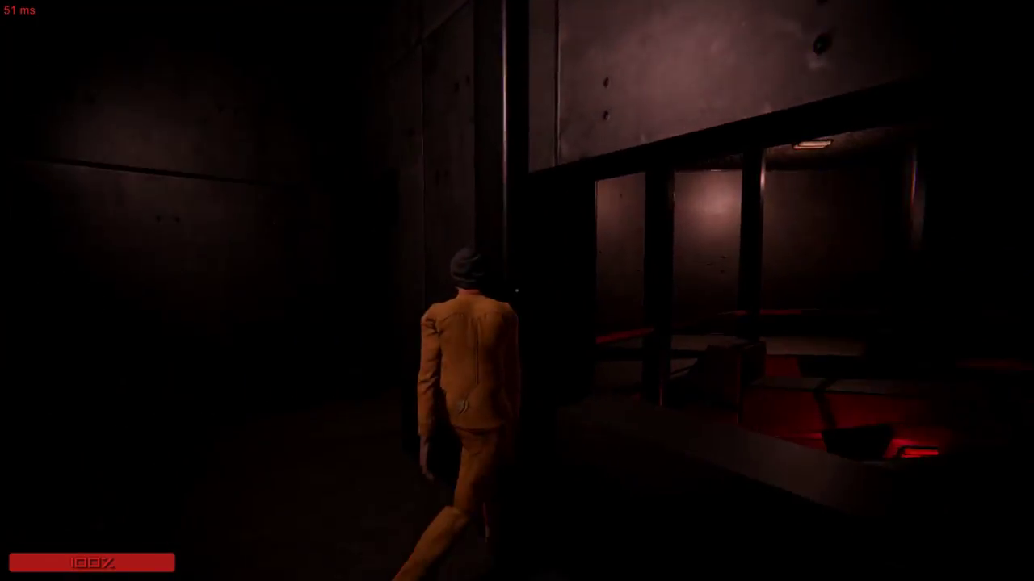
pyautogui.press('w')
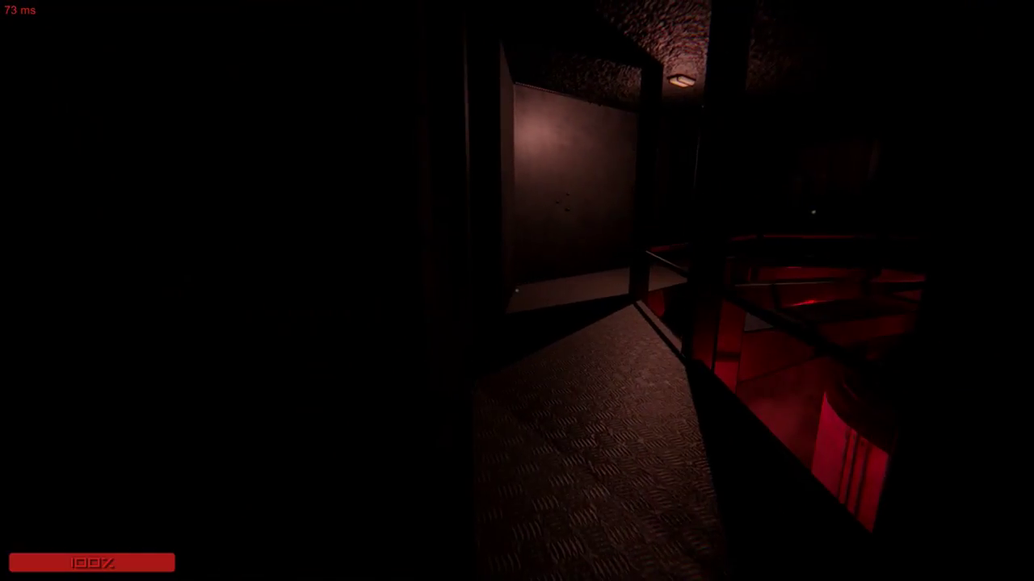
pyautogui.press('w')
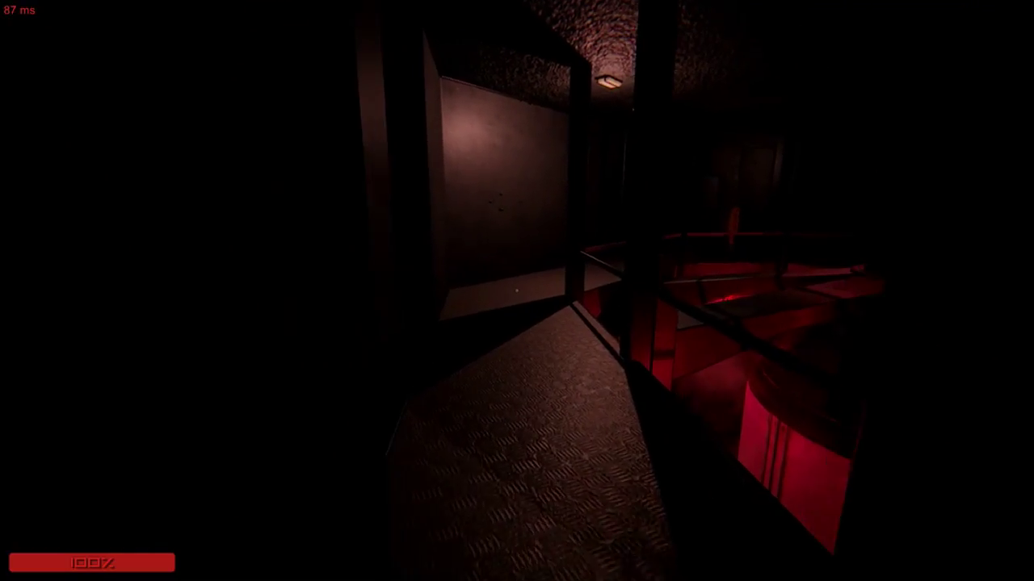
pyautogui.press('w')
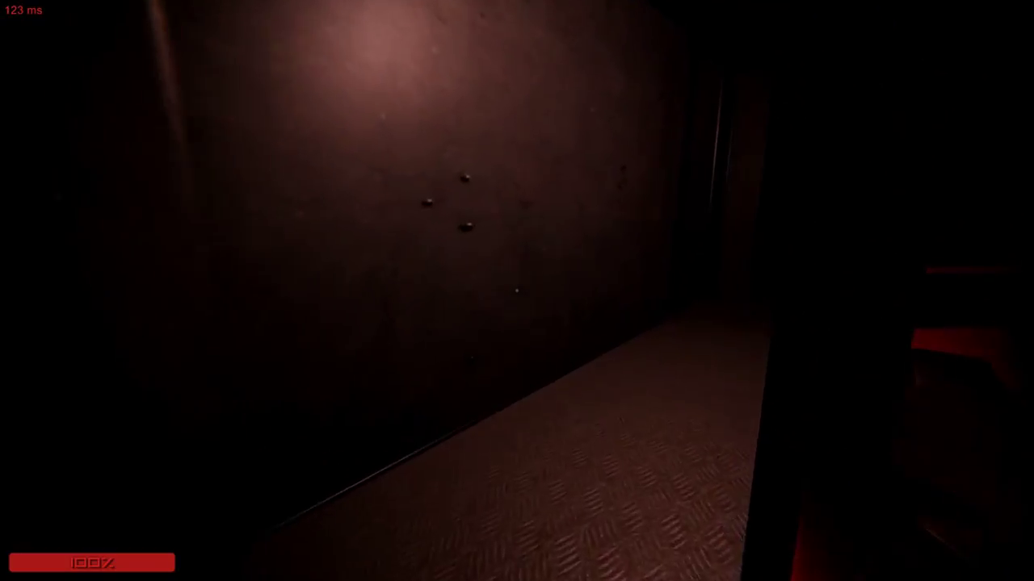
pyautogui.press('w')
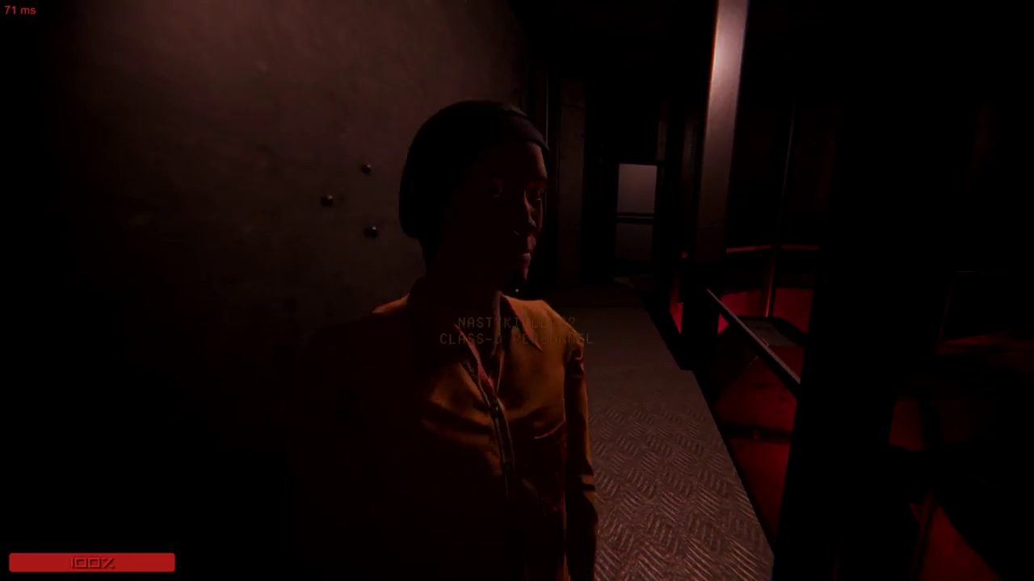
pyautogui.press('w')
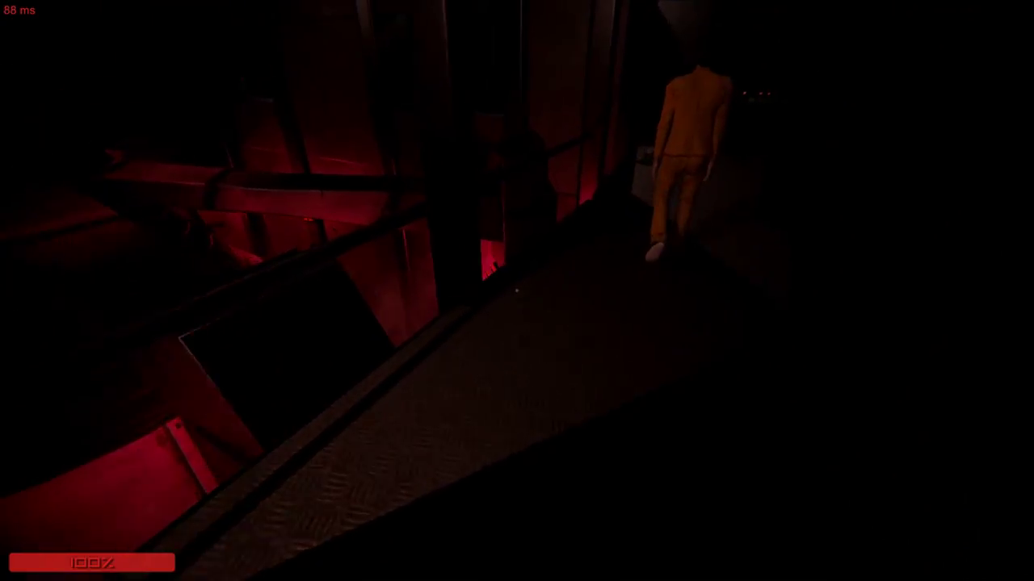
pyautogui.press('w')
# Pick up the rifle from the server-room floor and follow the inmate through the lit doorway.
pyautogui.press('w')
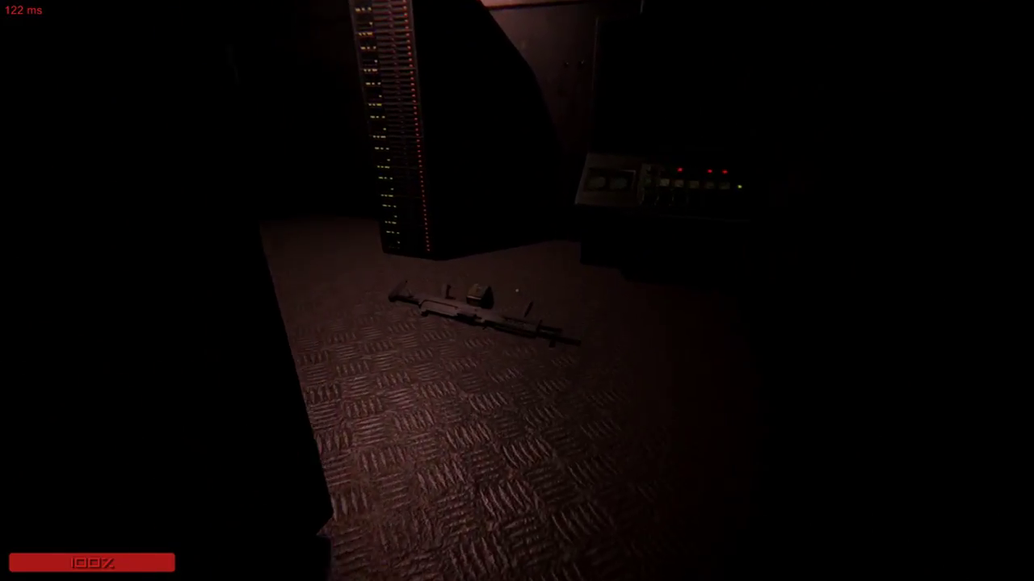
pyautogui.press('w')
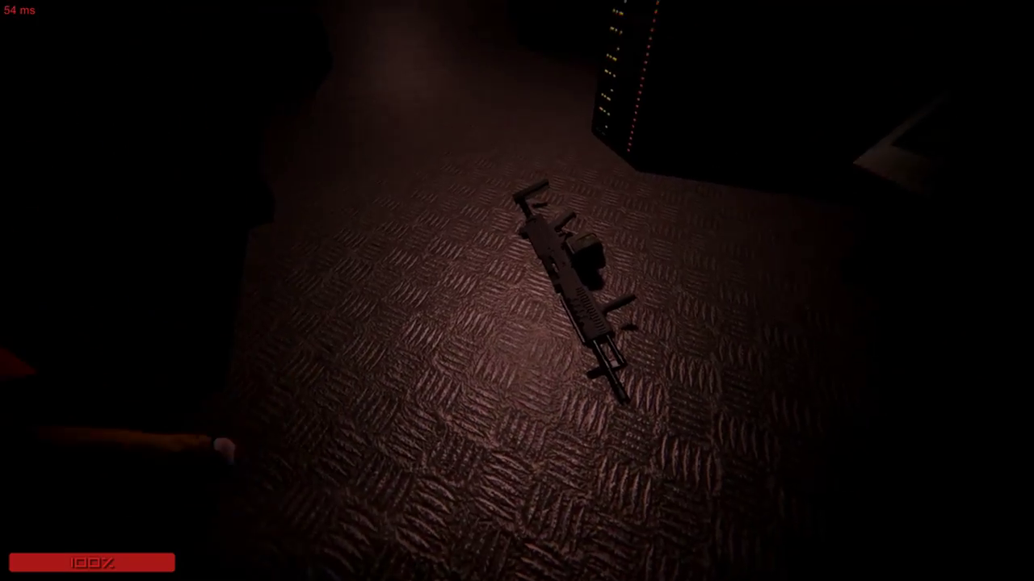
pyautogui.press('e')
pyautogui.press('w')
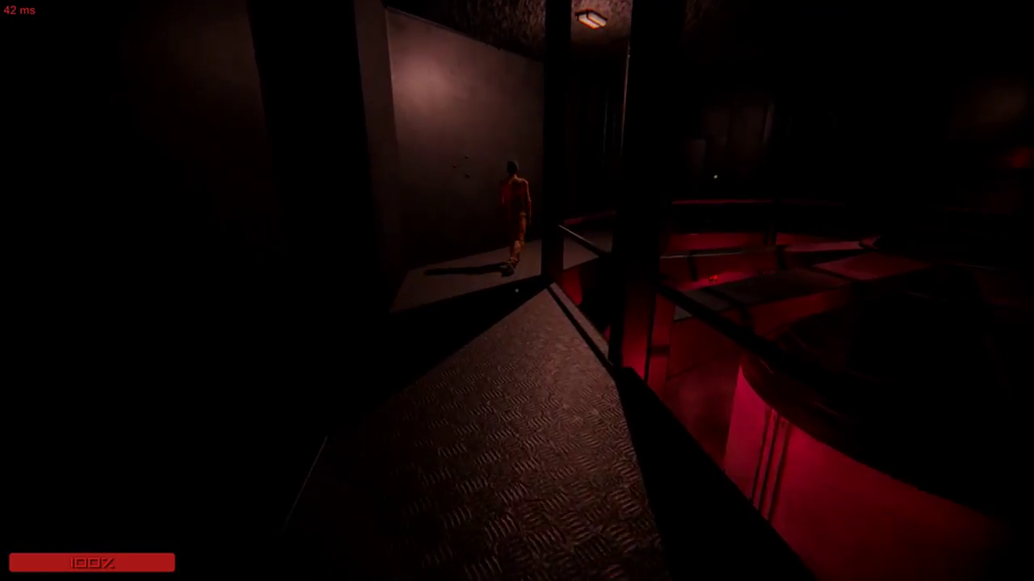
pyautogui.press('w')
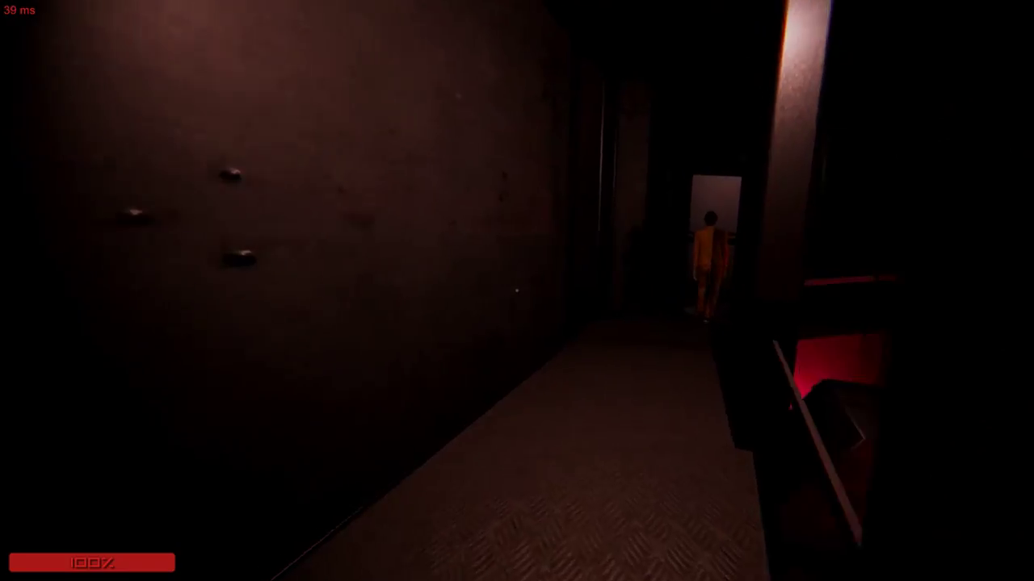
pyautogui.press('w')
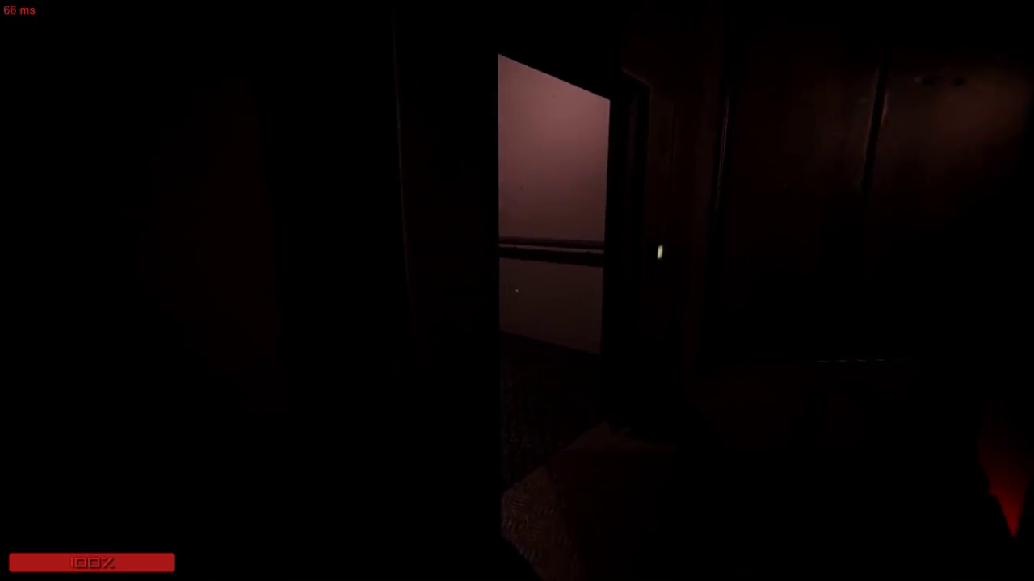
# Look over the SCP door and the Class-D, then follow the inmate into the dark chamber.
pyautogui.press('w')
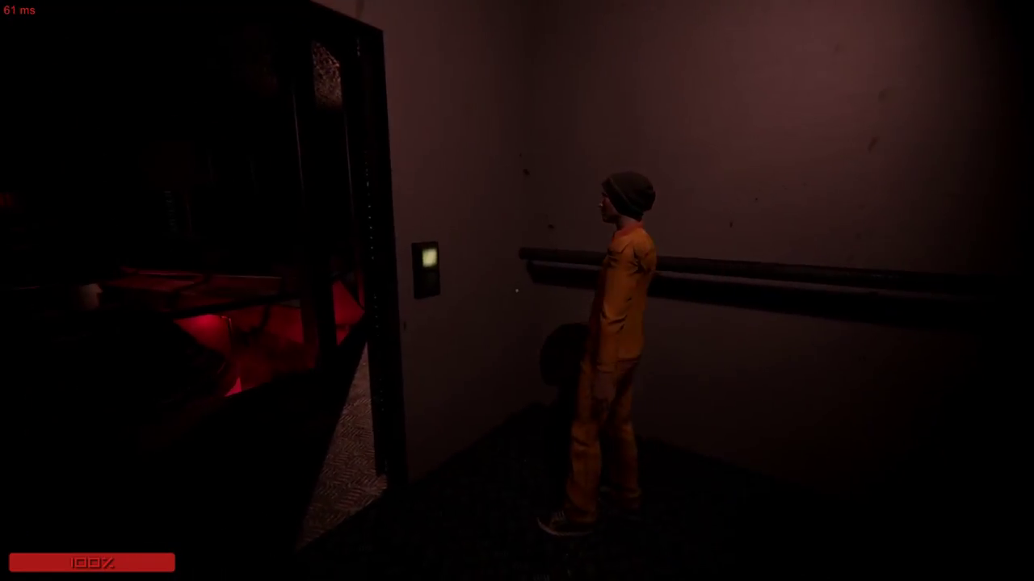
pyautogui.press('w')
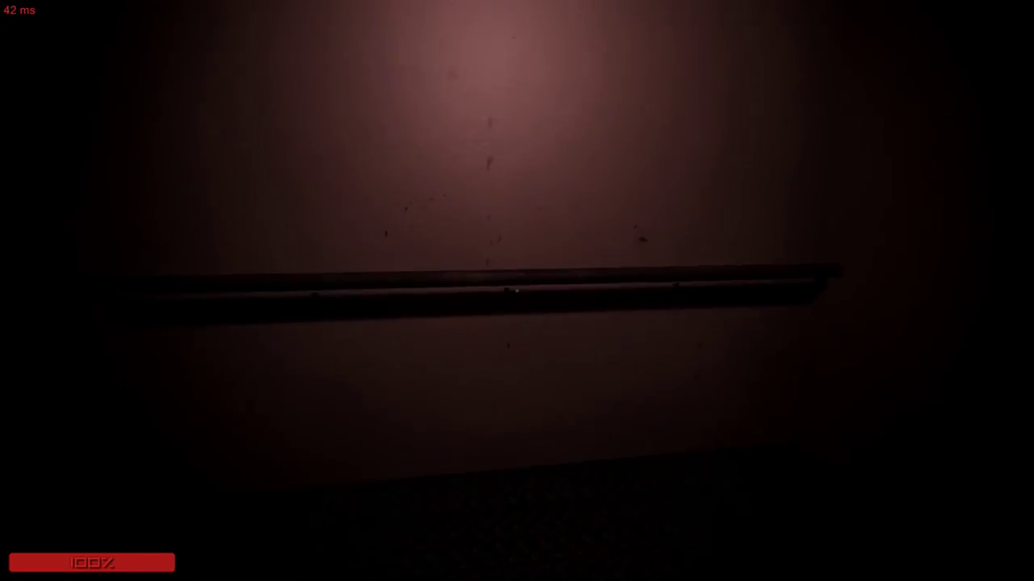
pyautogui.press('w')
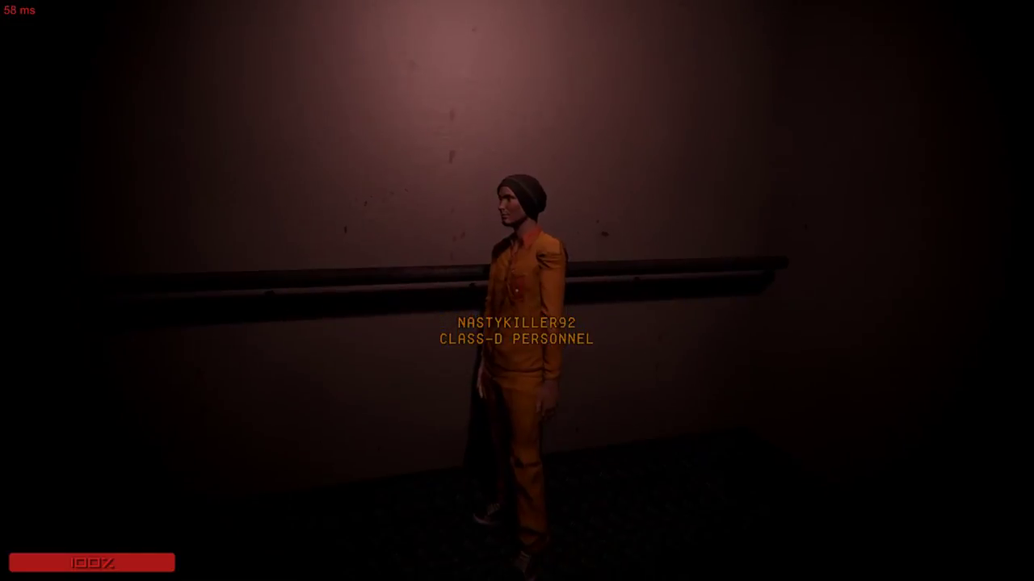
pyautogui.press('w')
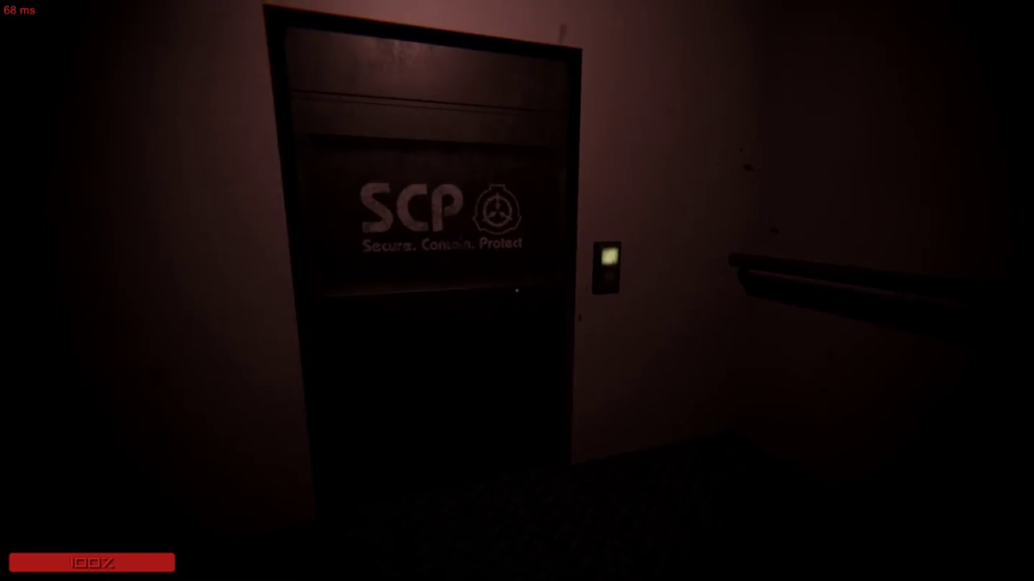
pyautogui.press('w')
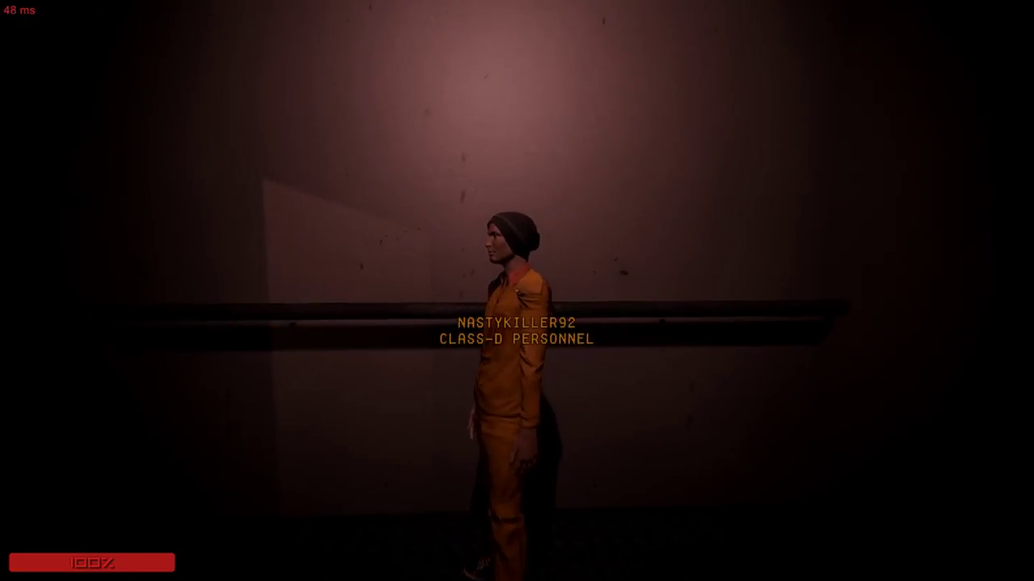
pyautogui.press('w')
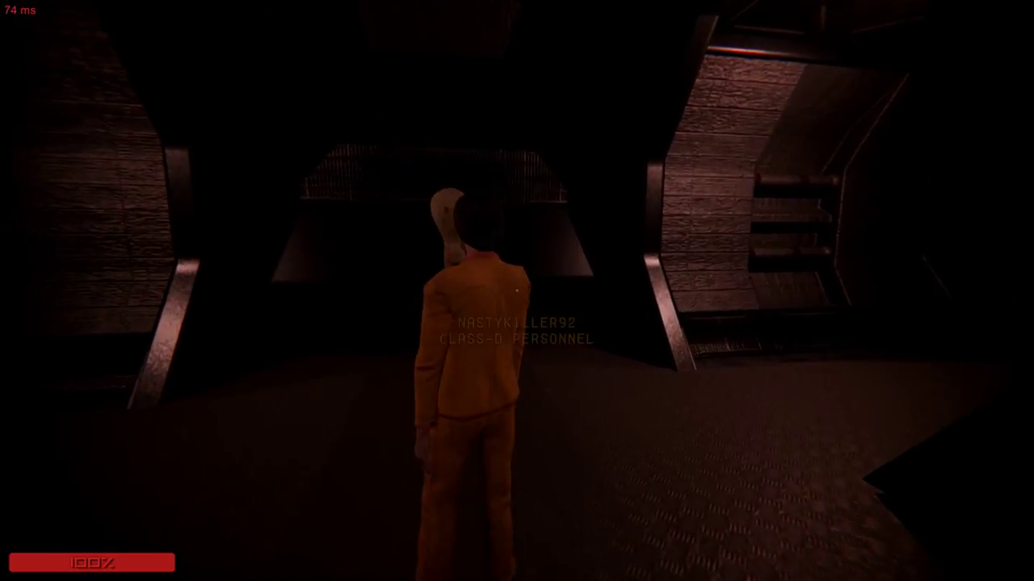
# Back away from SCP-173 while watching it in the dark chamber.
pyautogui.press('w')
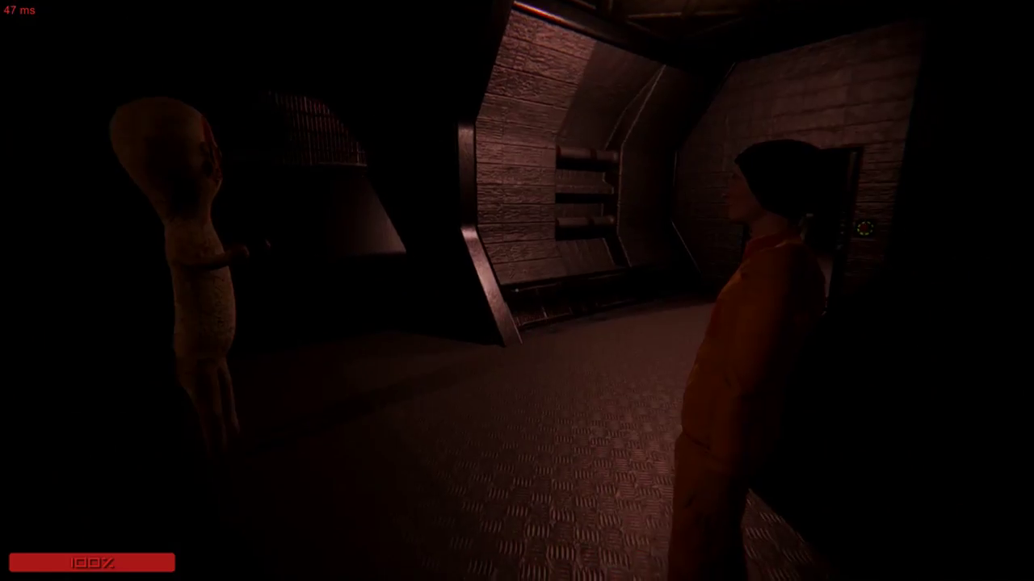
pyautogui.press('w')
pyautogui.press('s')
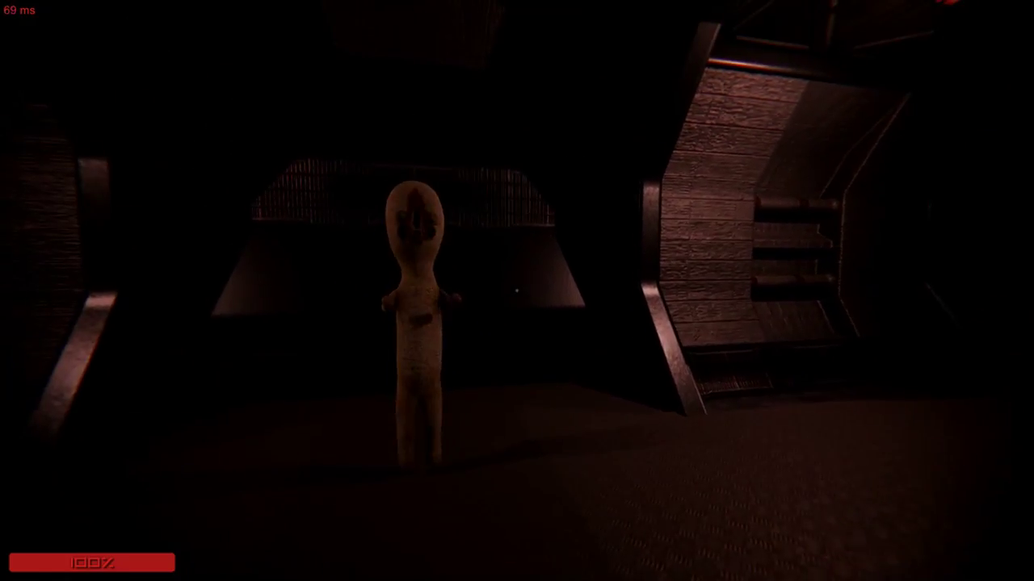
pyautogui.press('s')
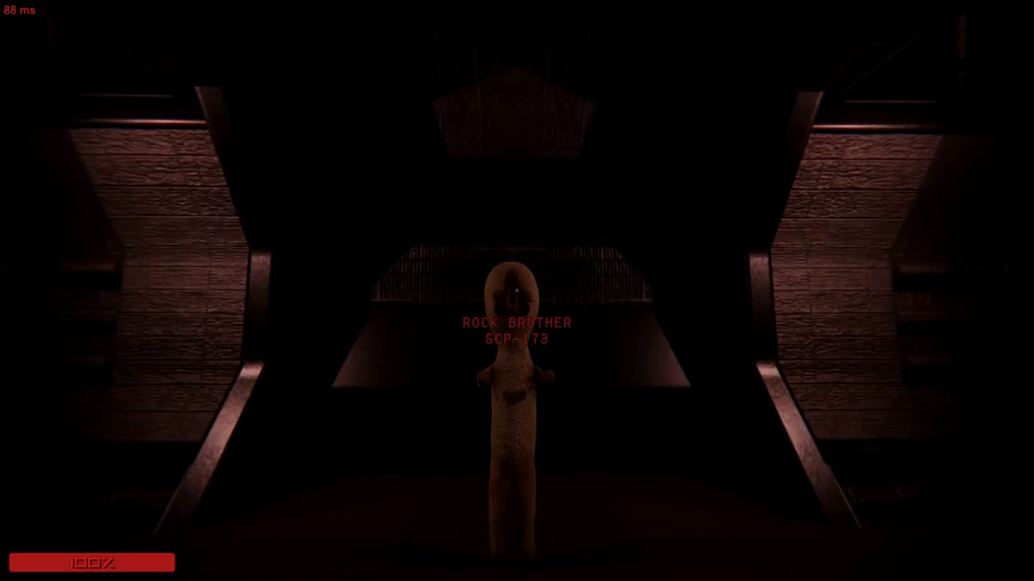
pyautogui.press('s')
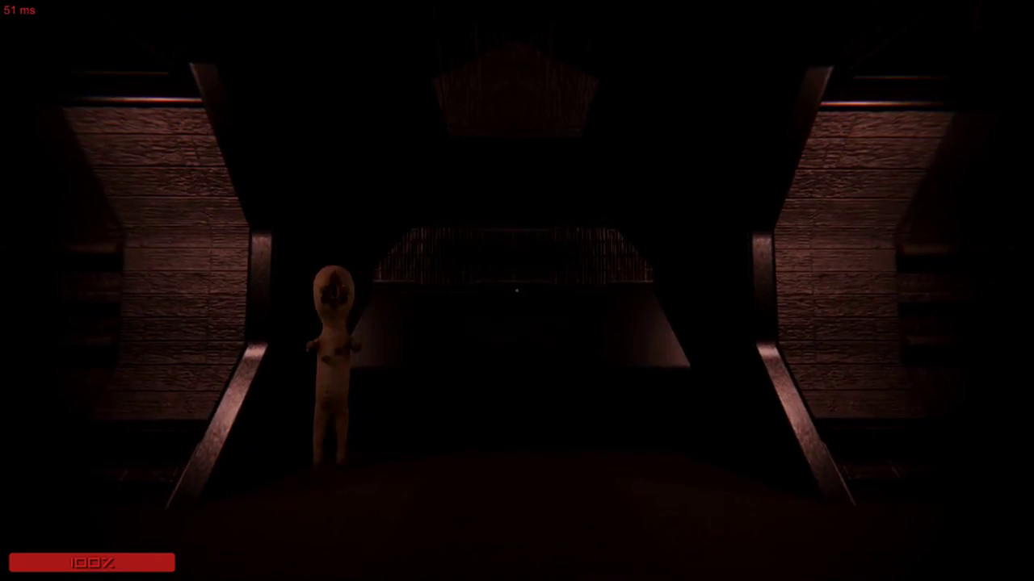
pyautogui.press('F1')
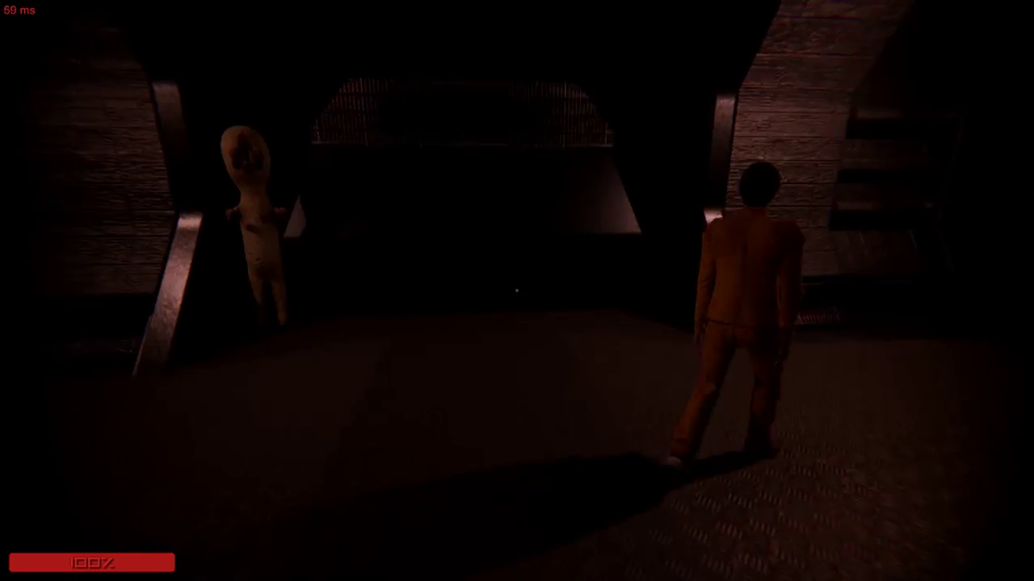
pyautogui.press('F1')
pyautogui.press('F1')
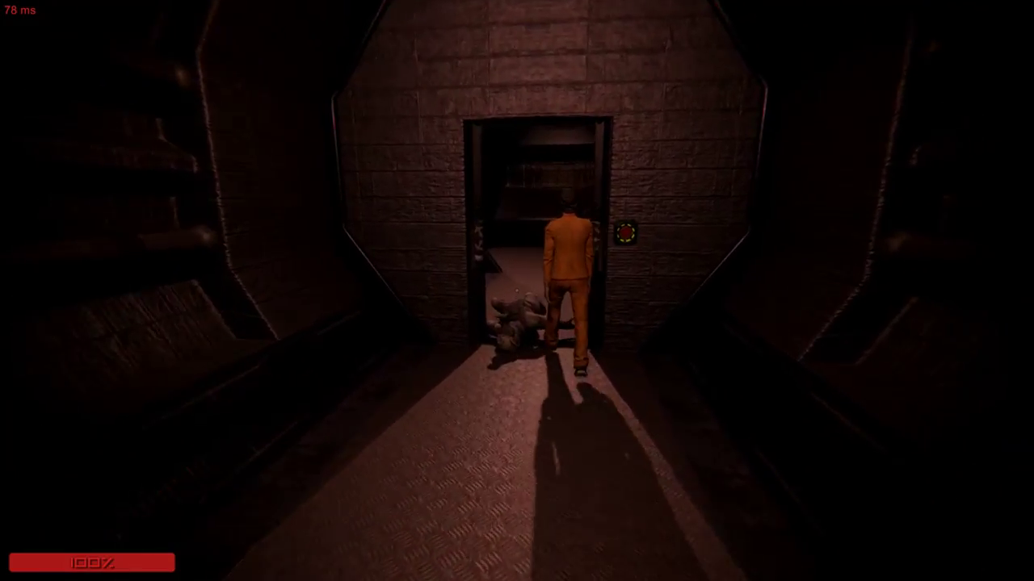
# Follow the orange-suited player through the doorway and down the corridors past the body.
pyautogui.press('w')
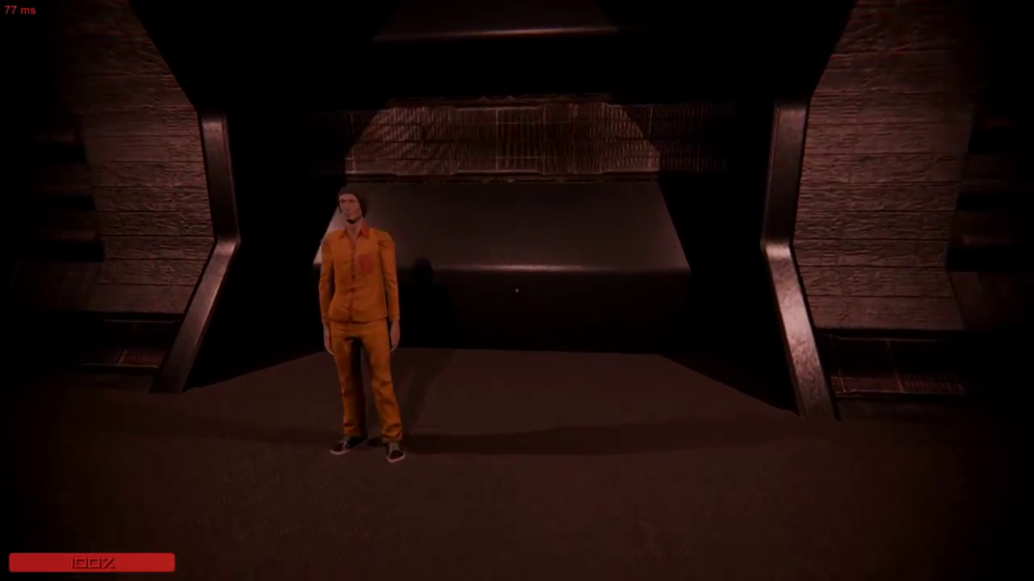
pyautogui.press('F1')
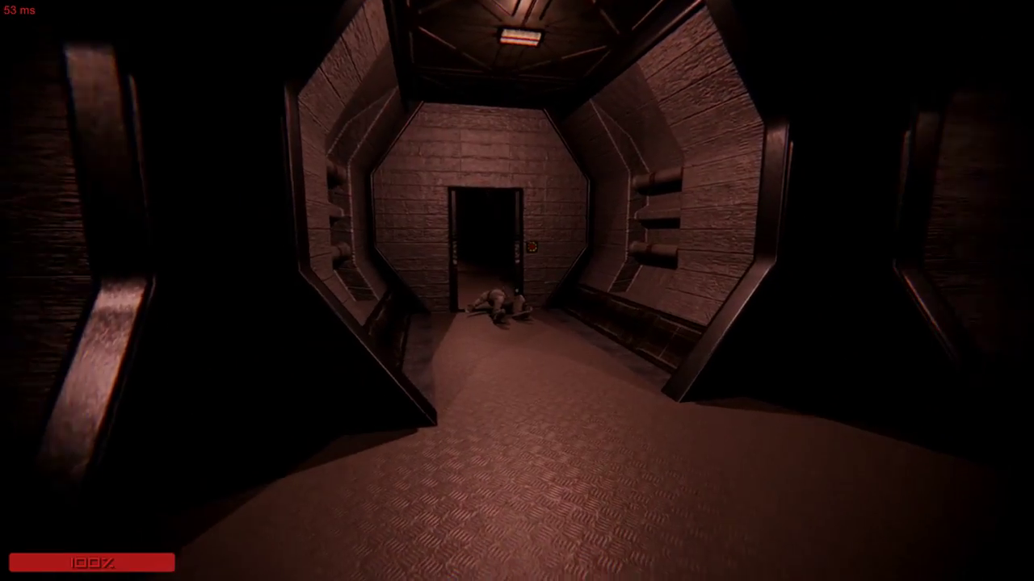
pyautogui.press('F1')
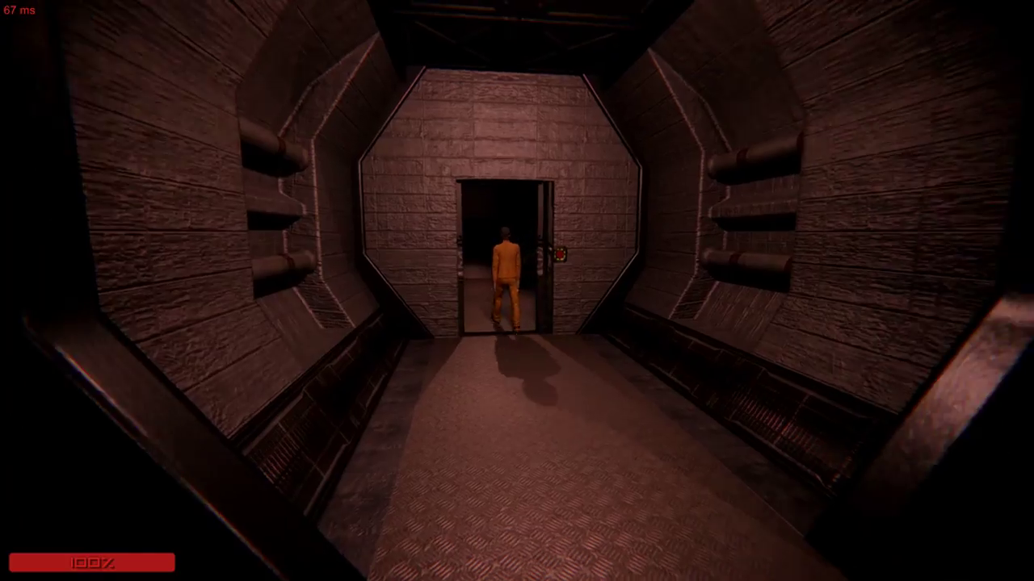
pyautogui.press('F1')
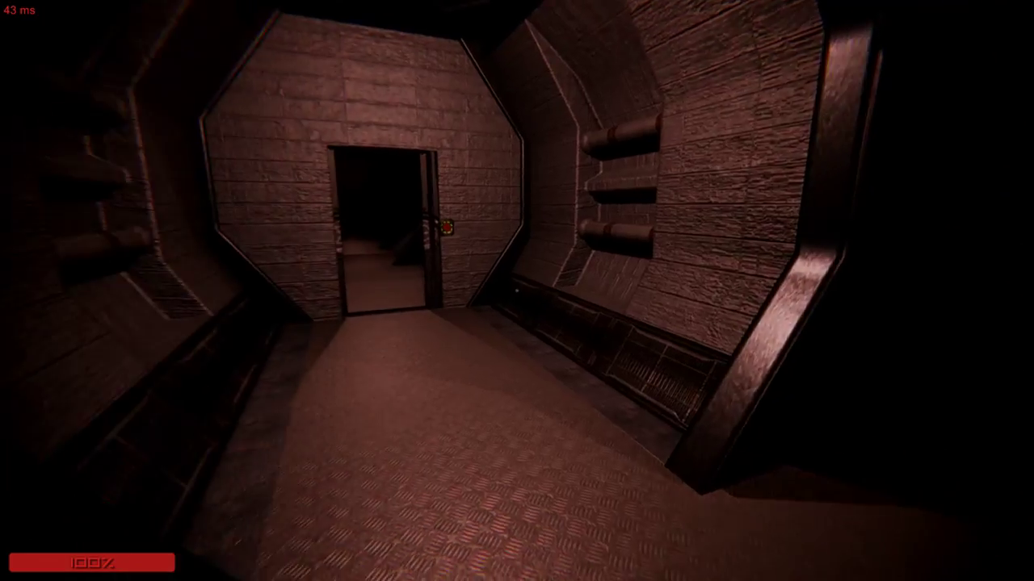
pyautogui.press('w')
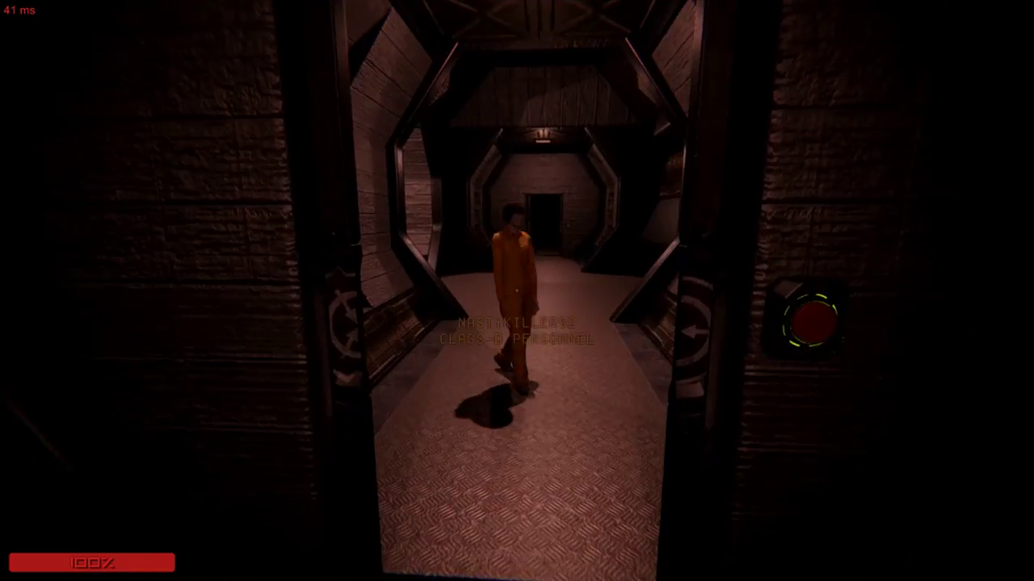
pyautogui.press('w')
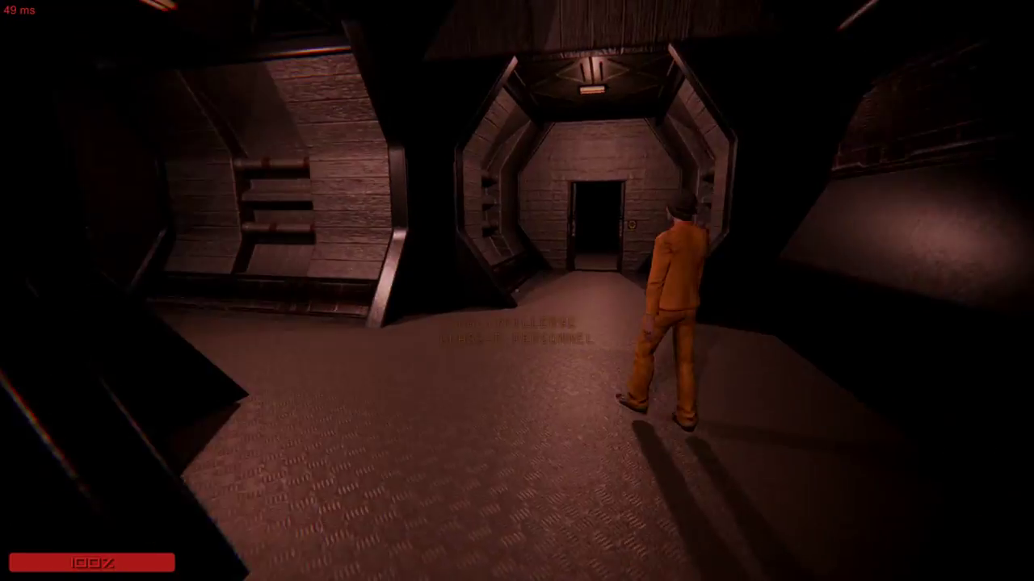
pyautogui.press('w')
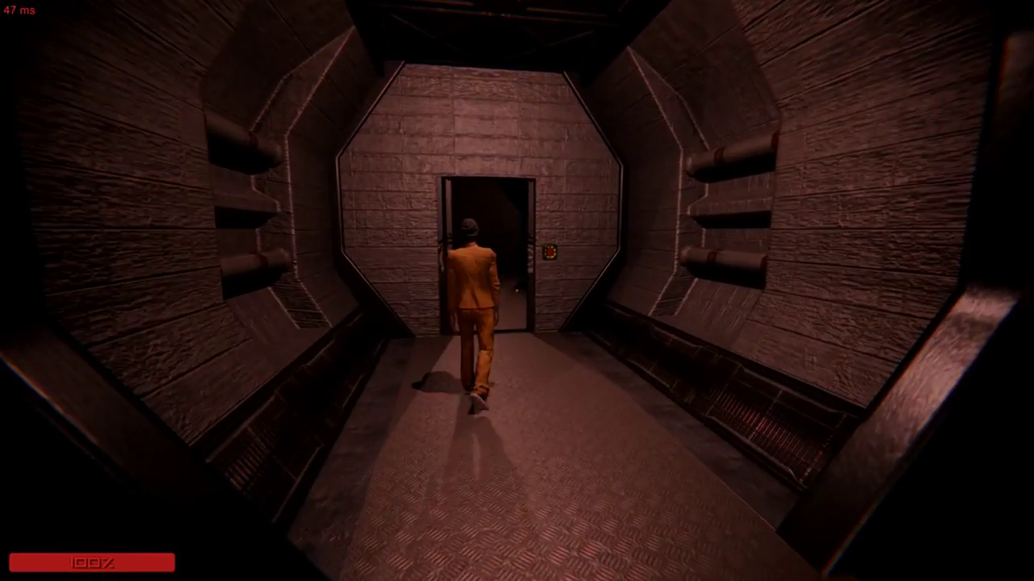
pyautogui.press('w')
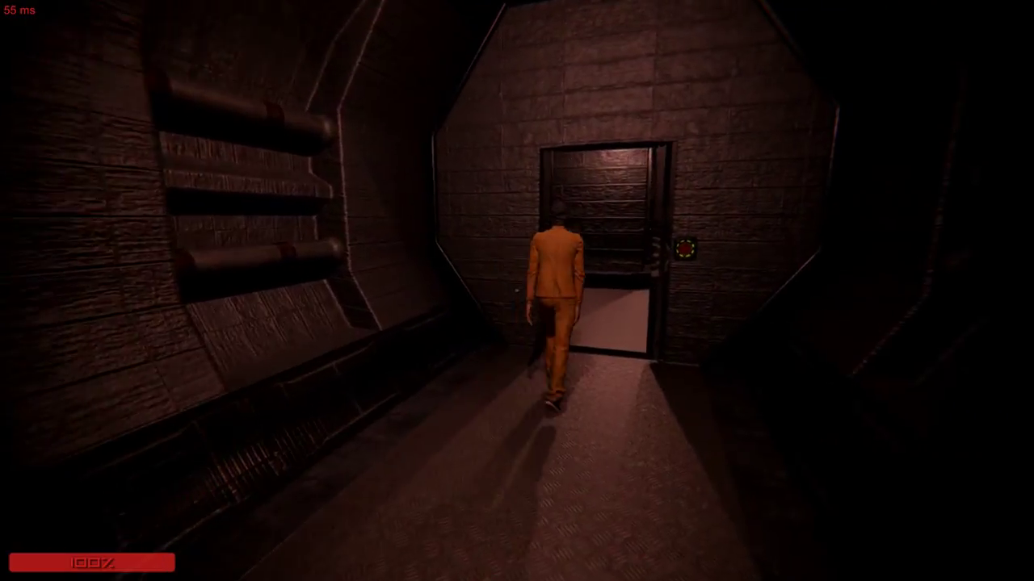
# Trail the prisoner through the new room and down the corridor onto the walkway.
pyautogui.press('w')
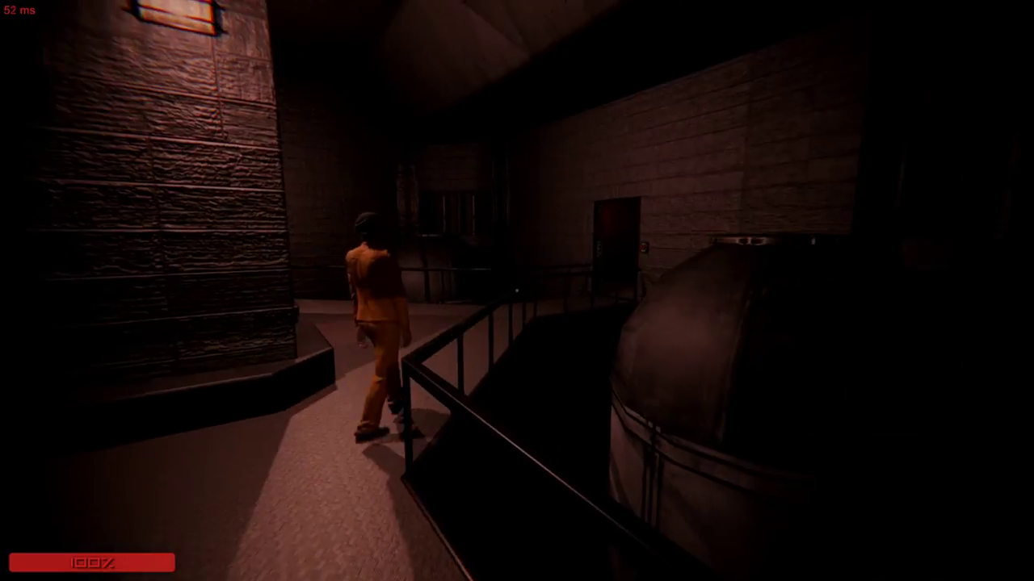
pyautogui.press('w')
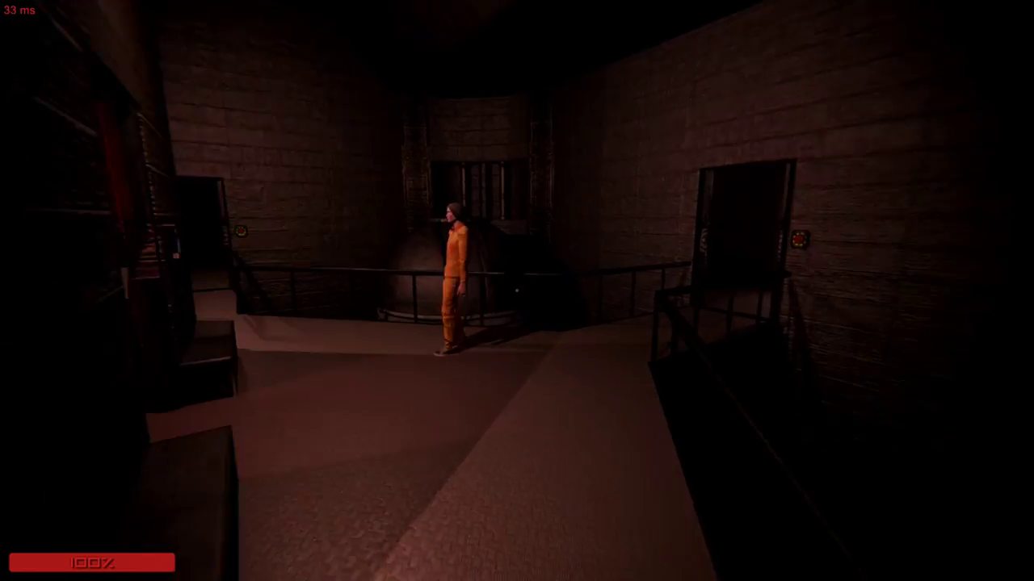
pyautogui.press('w')
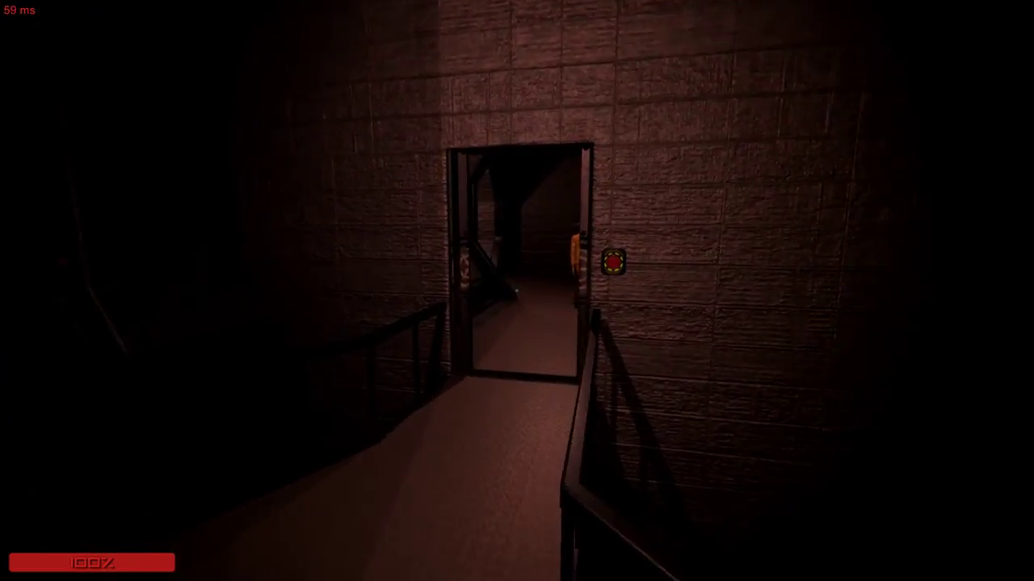
pyautogui.press('w')
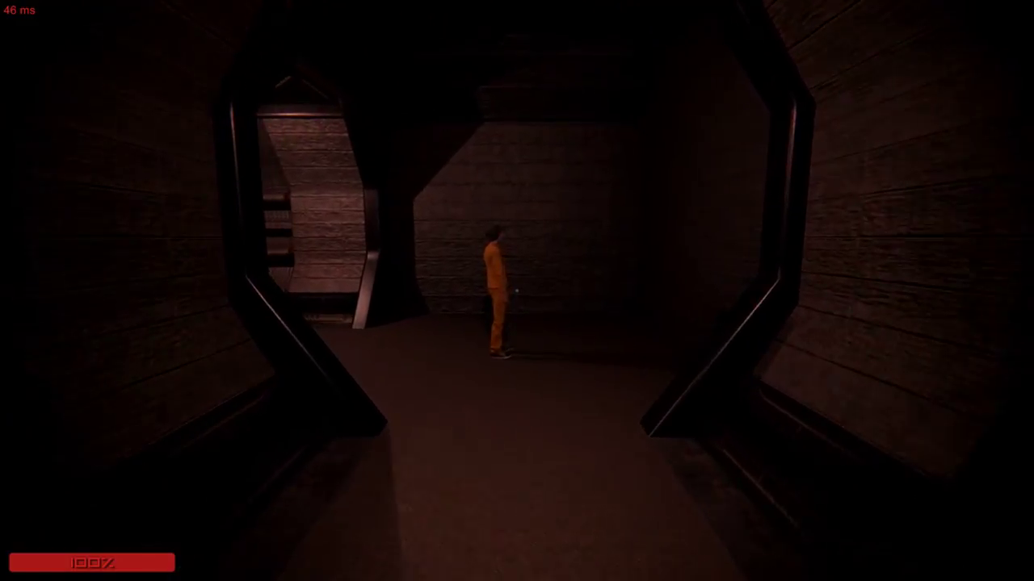
pyautogui.press('w')
pyautogui.press('w')
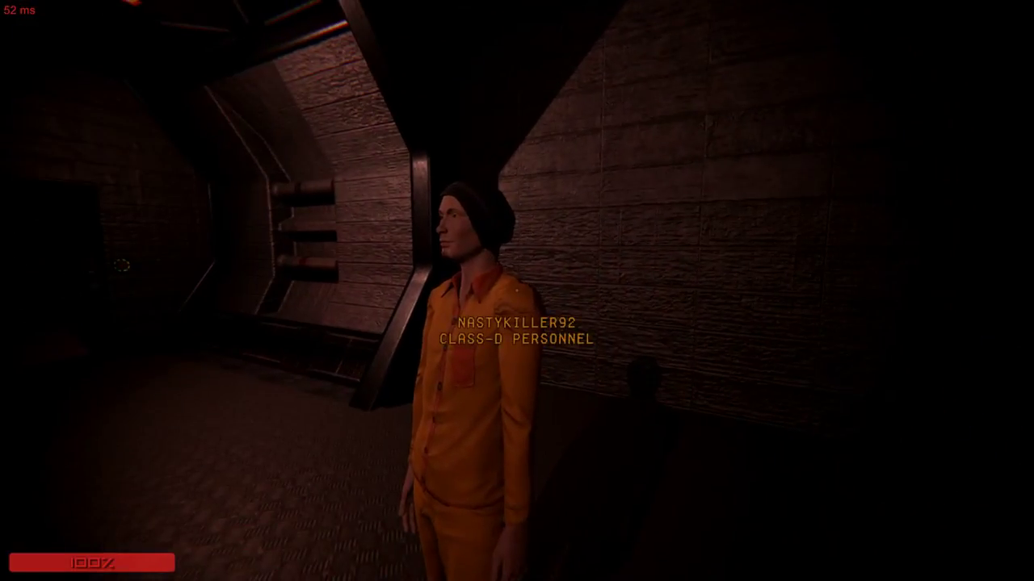
pyautogui.press('w')
pyautogui.press('w')
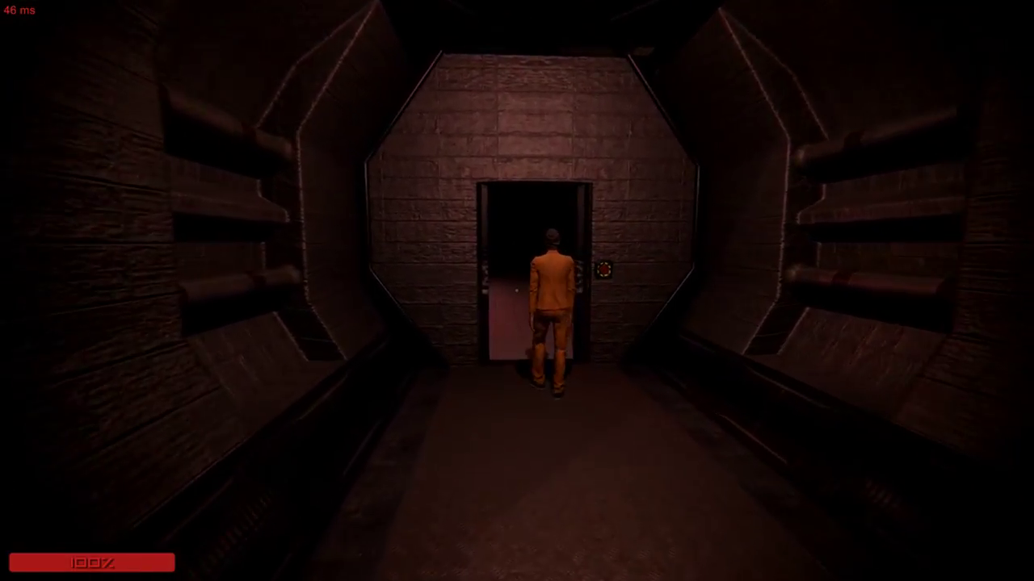
pyautogui.press('w')
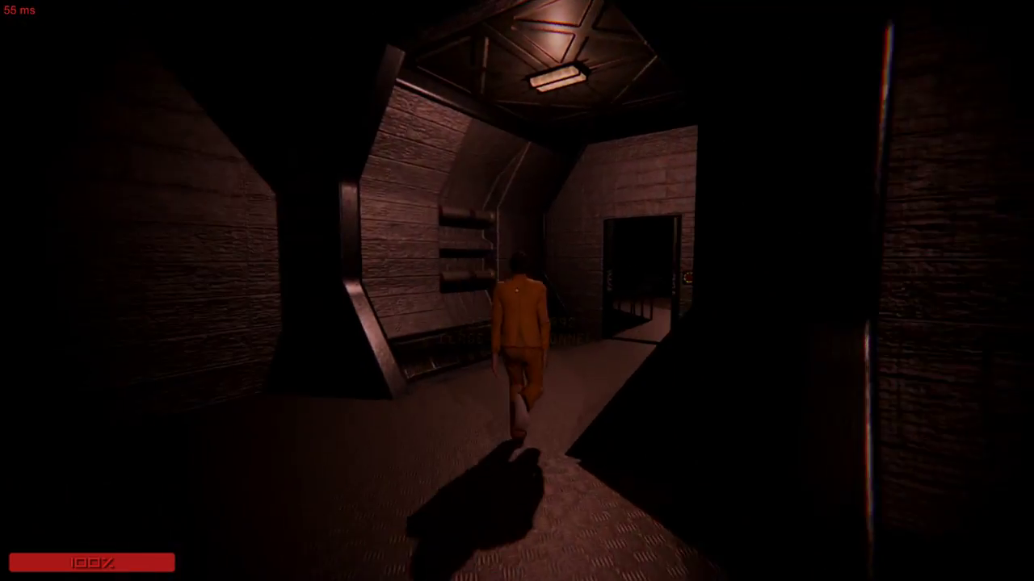
pyautogui.press('w')
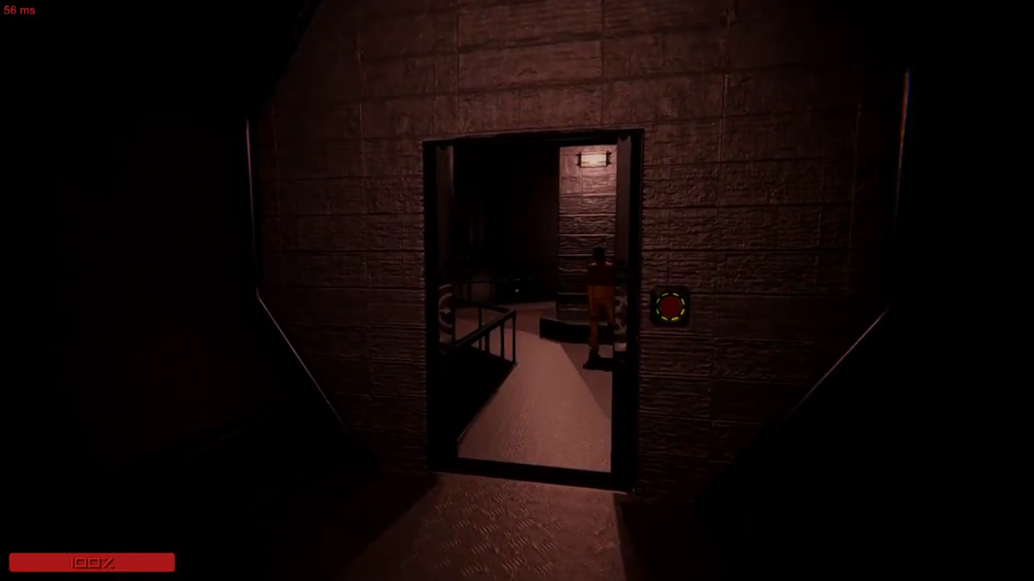
pyautogui.press('w')
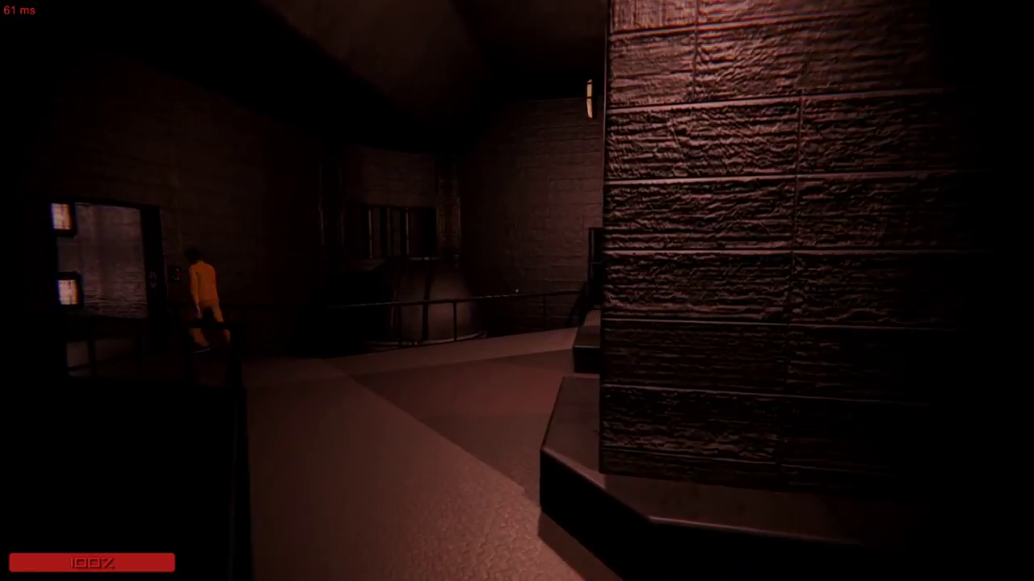
# Walk past the keycard reader to the Chaos Insurgency soldier, then turn back into the long corridor.
pyautogui.press('w')
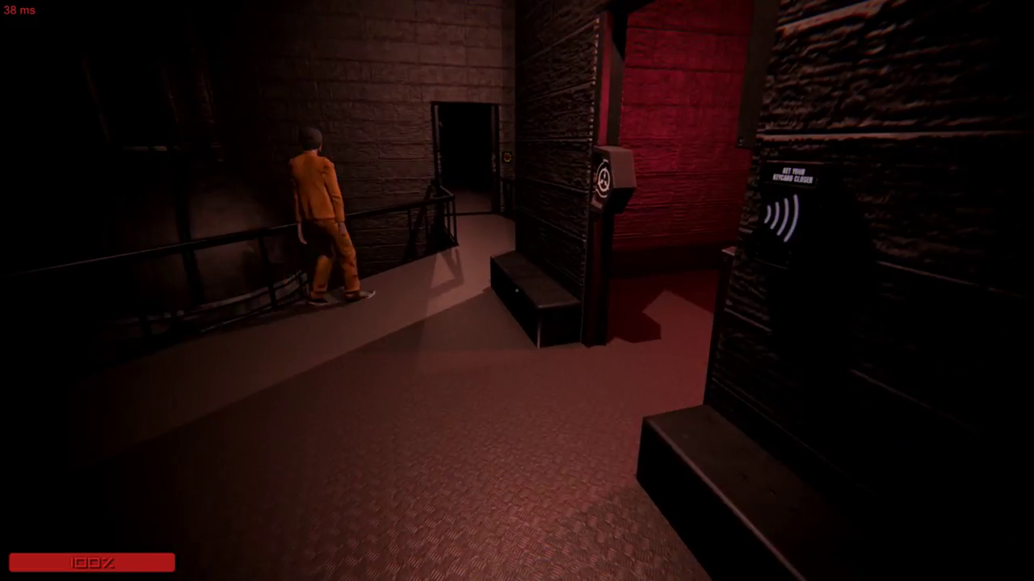
pyautogui.press('w')
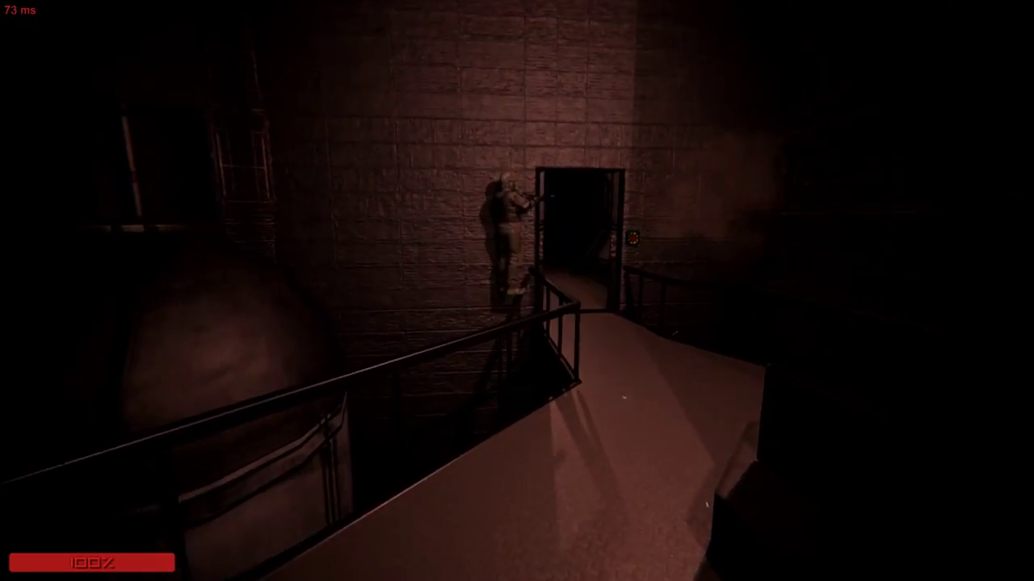
pyautogui.press('w')
pyautogui.press('w')
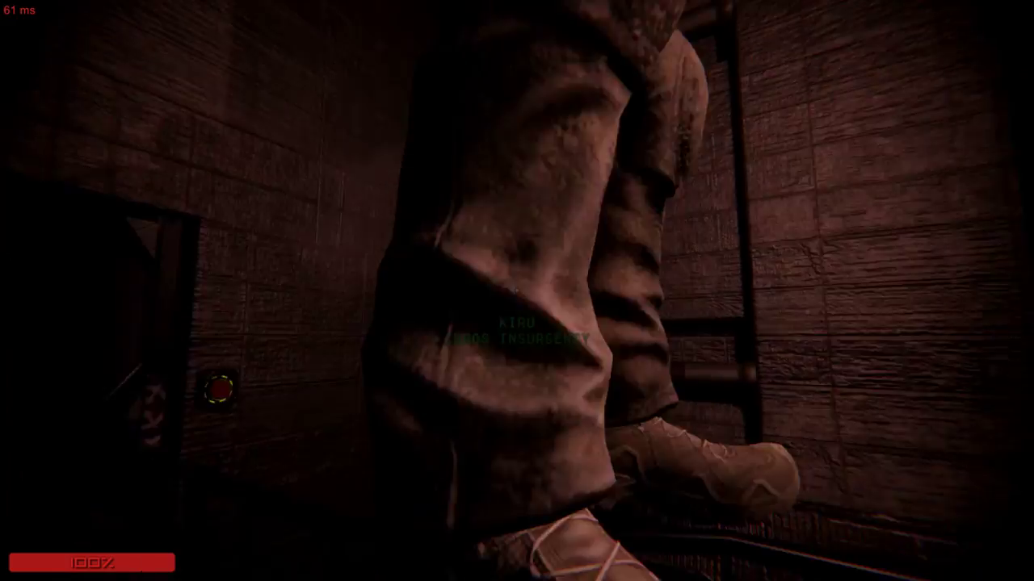
pyautogui.press('w')
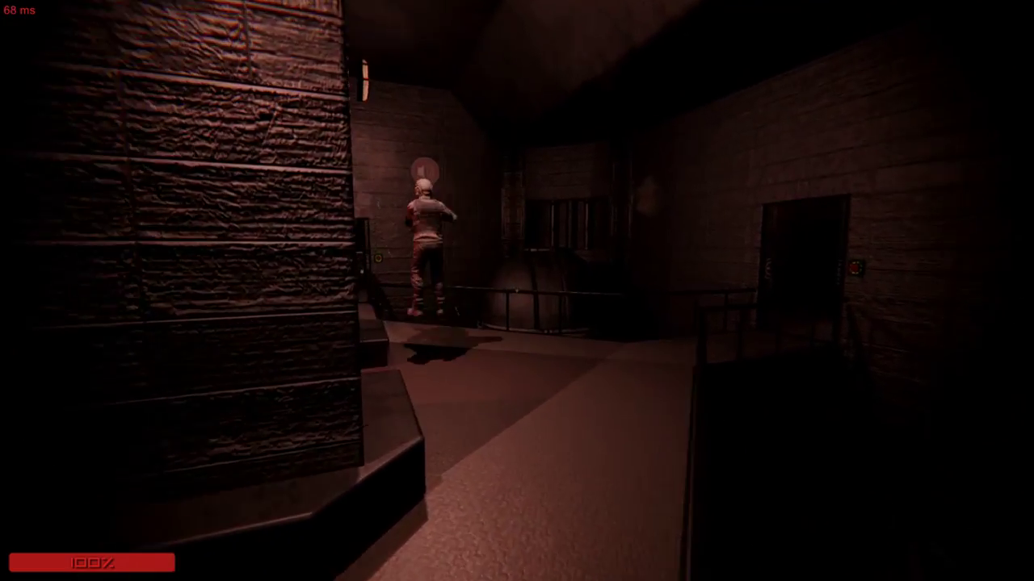
pyautogui.press('w')
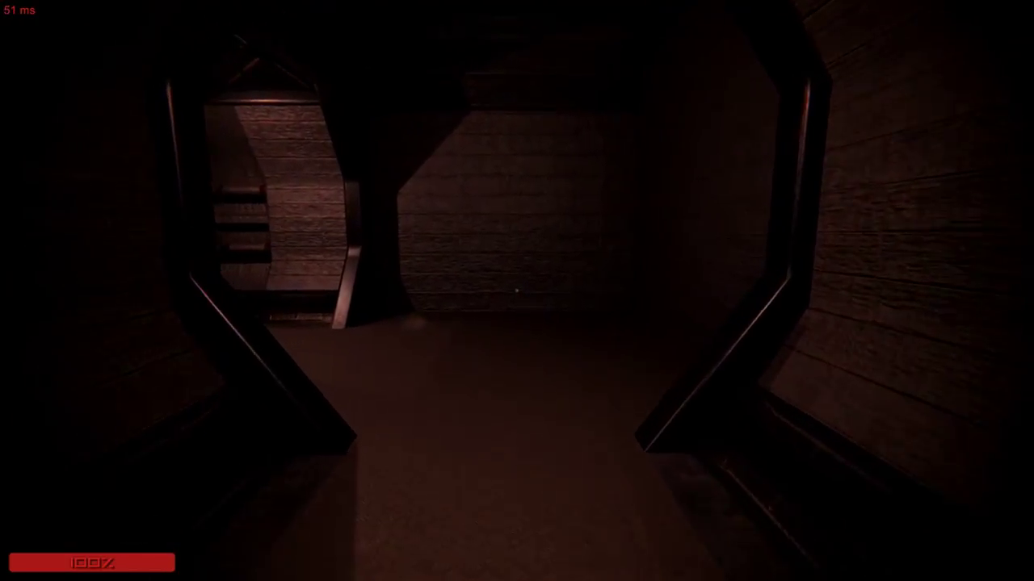
pyautogui.press('w')
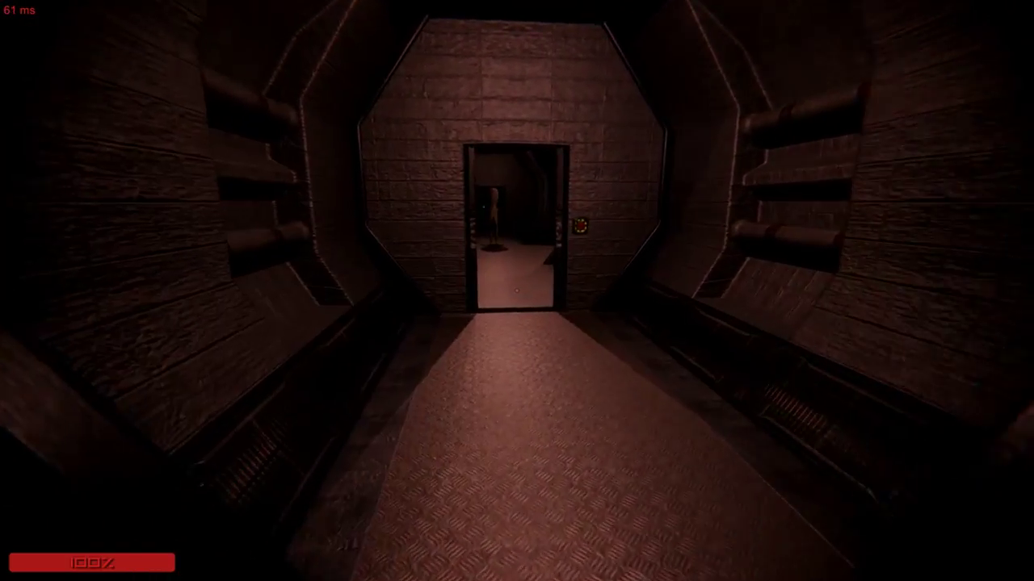
pyautogui.press('w')
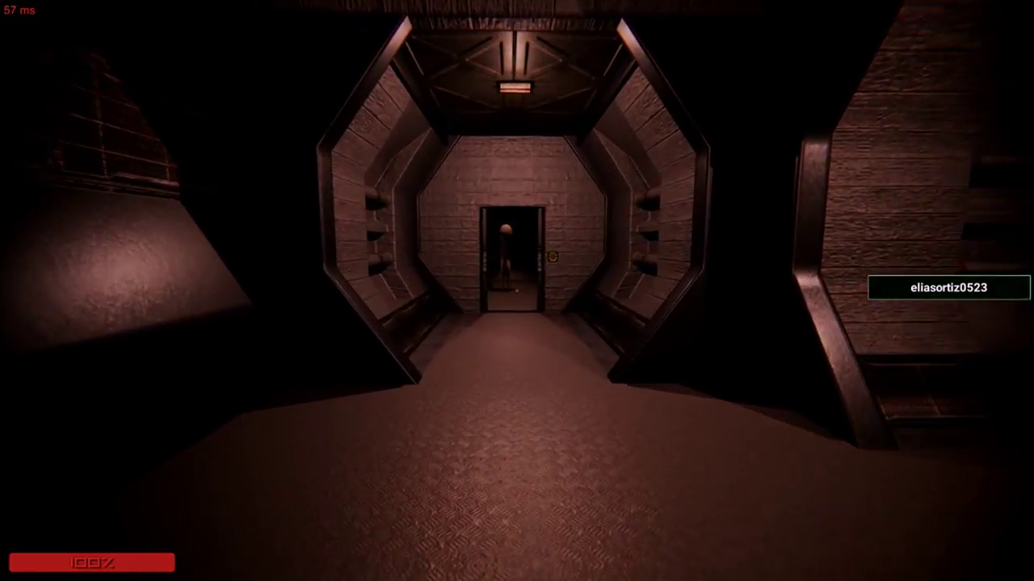
# Advance through the corridors past SCP-173 and the body toward the dark doorway.
pyautogui.press('w')
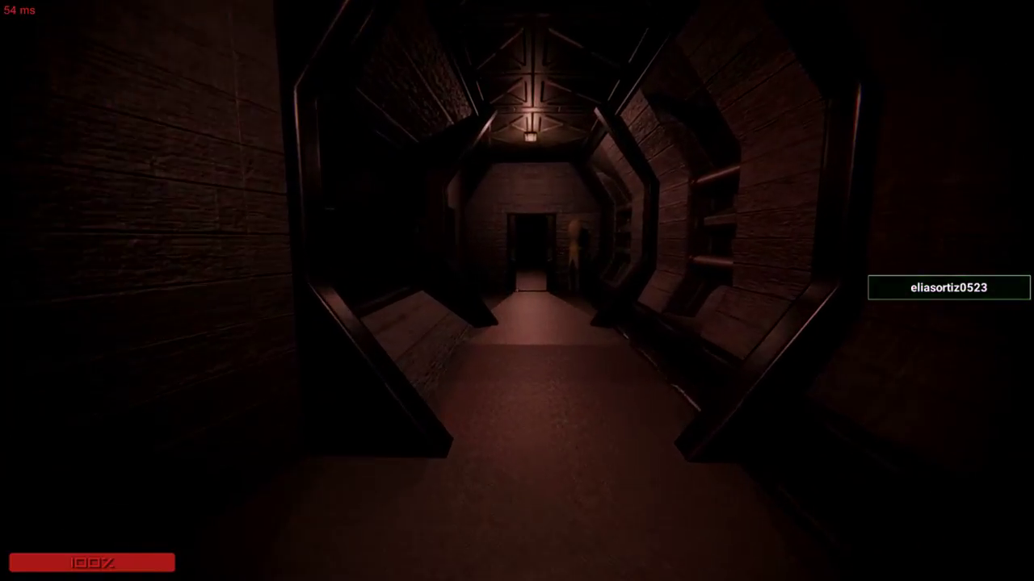
pyautogui.press('w')
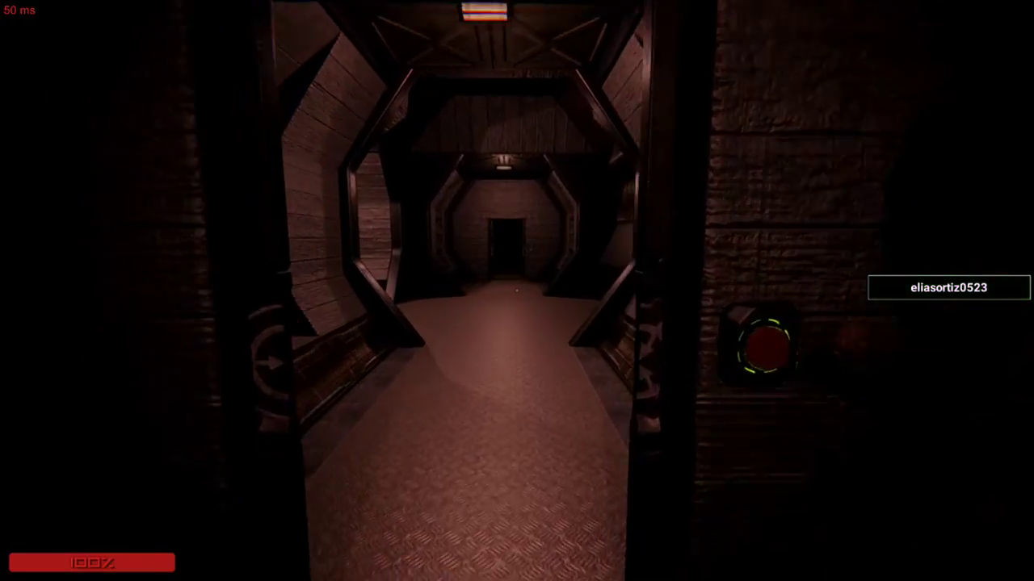
pyautogui.press('w')
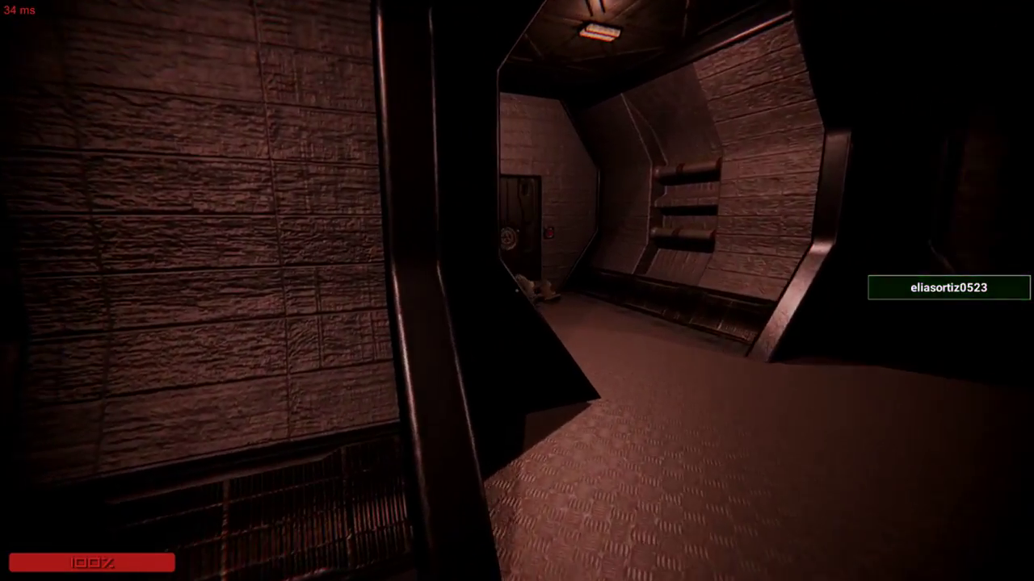
pyautogui.press('w')
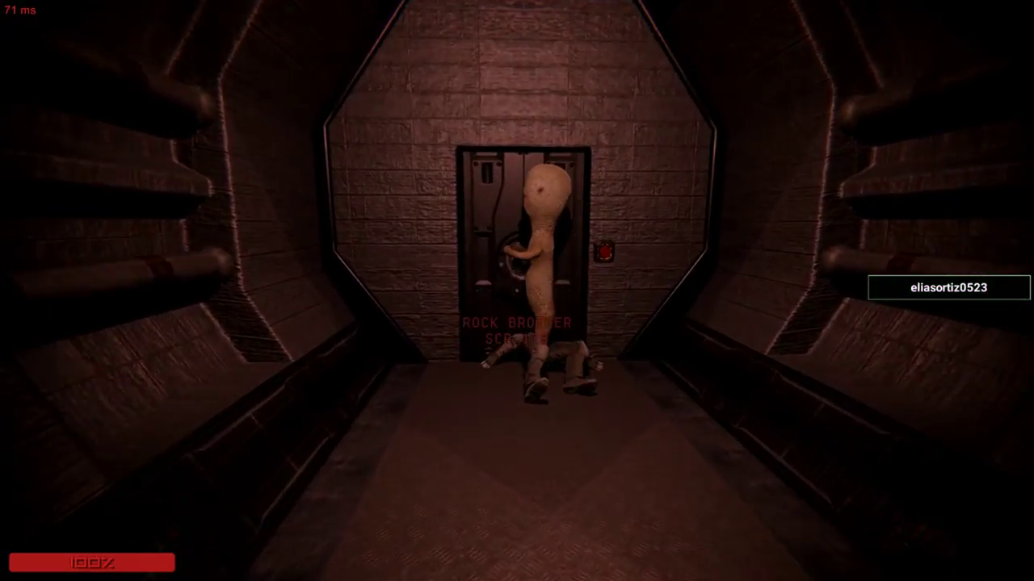
pyautogui.press('w')
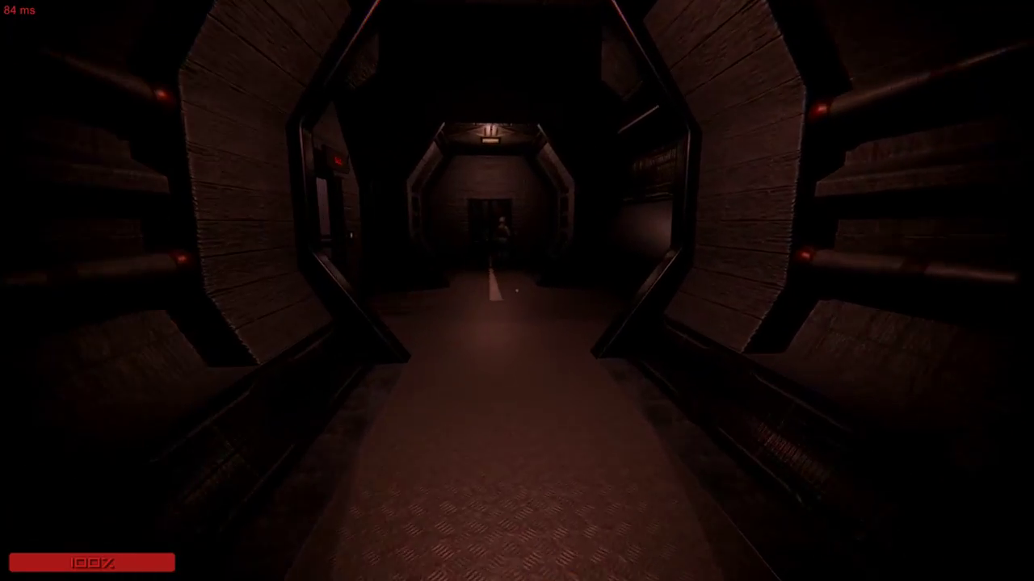
pyautogui.press('w')
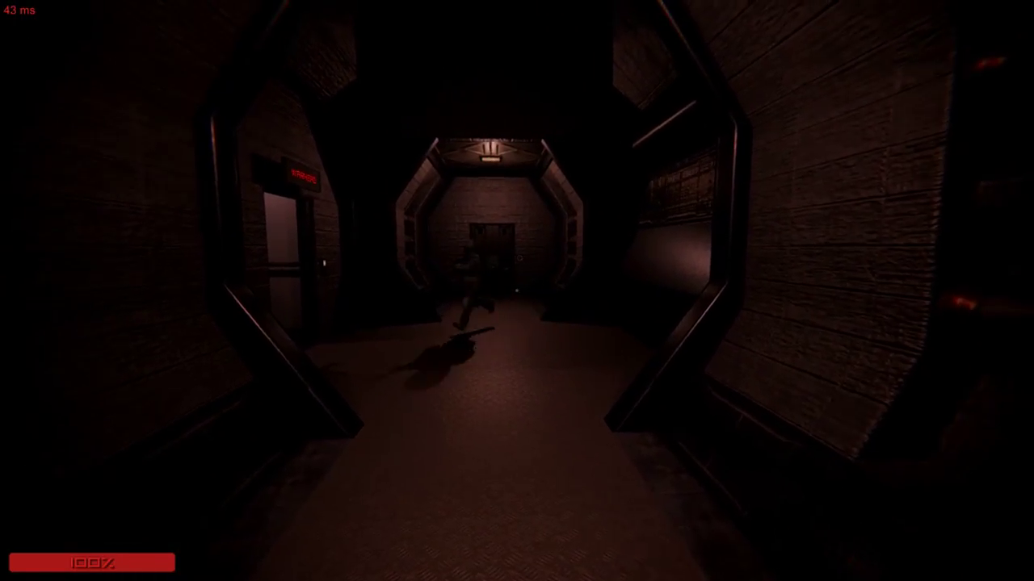
pyautogui.press('w')
pyautogui.press('w')
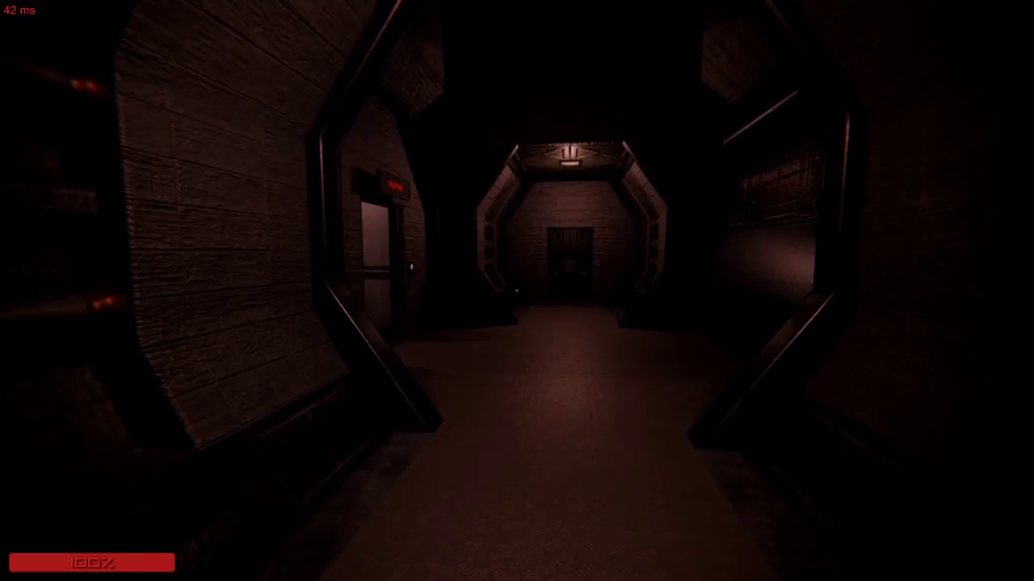
pyautogui.press('w')
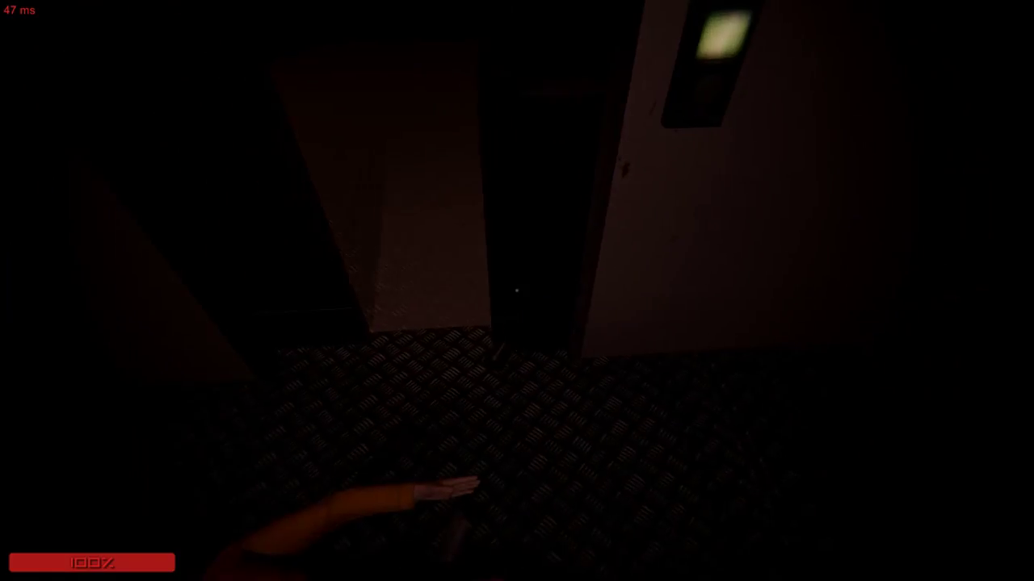
# Inspect the Class-D body on the floor to reveal its snapped neck.
pyautogui.press('e')
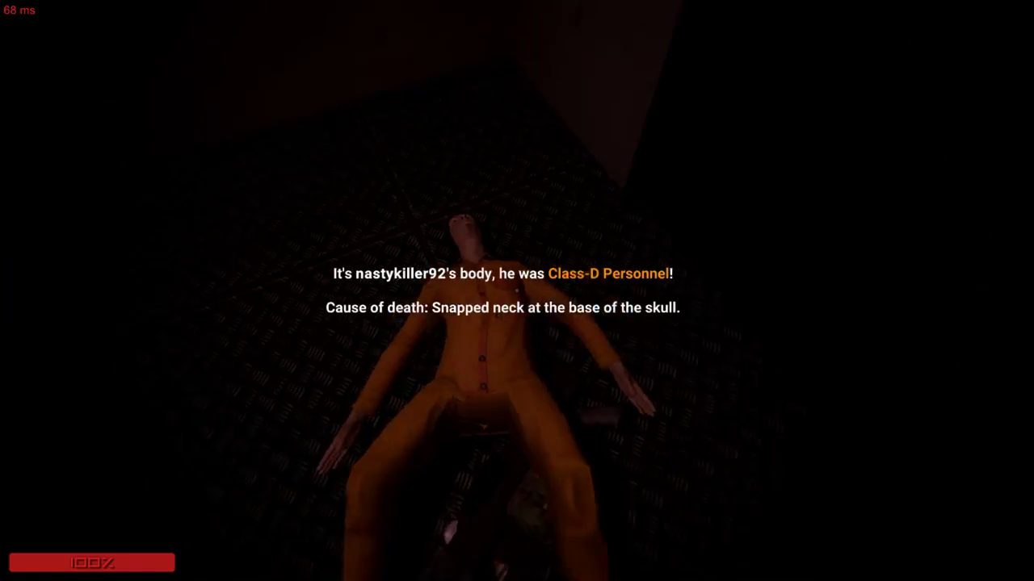